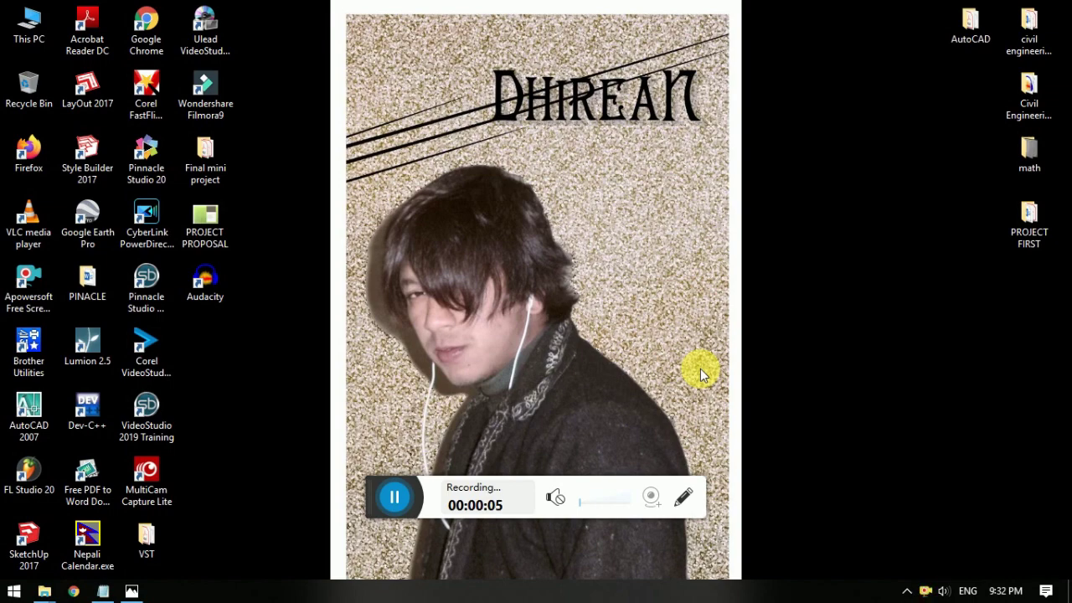
# Step: Open the chapter7 notes and review the listed Unit Setup and Dimension setting commands
pyautogui.click(103, 590)
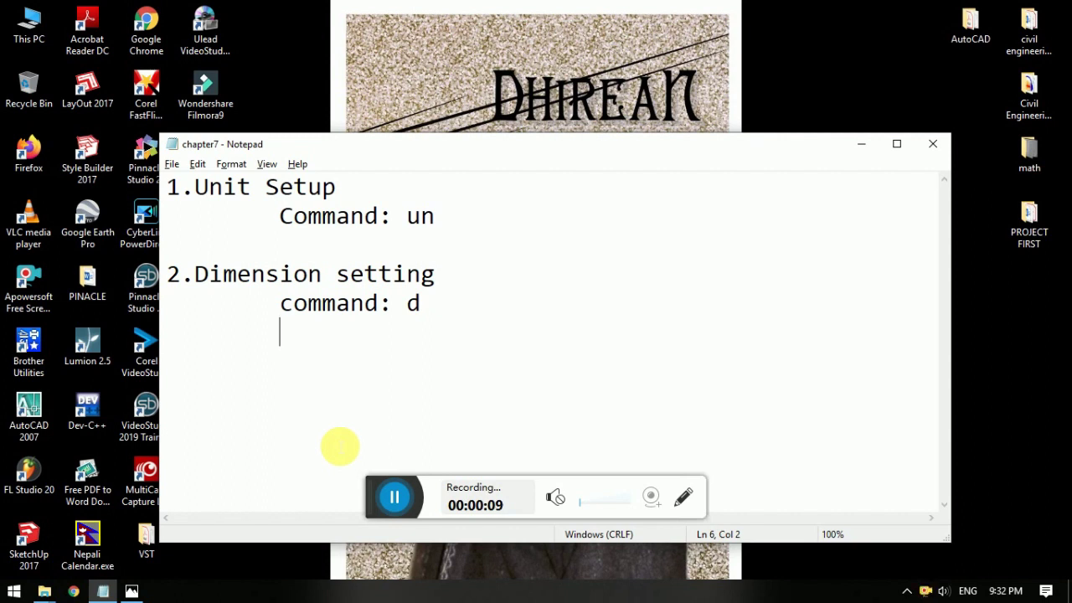
pyautogui.click(386, 201)
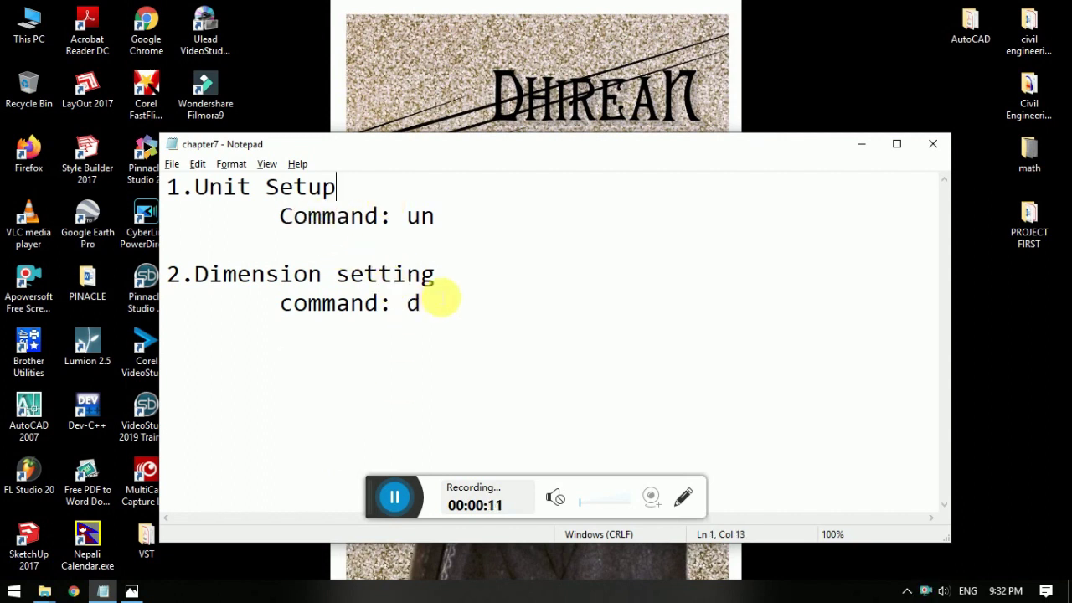
pyautogui.click(452, 286)
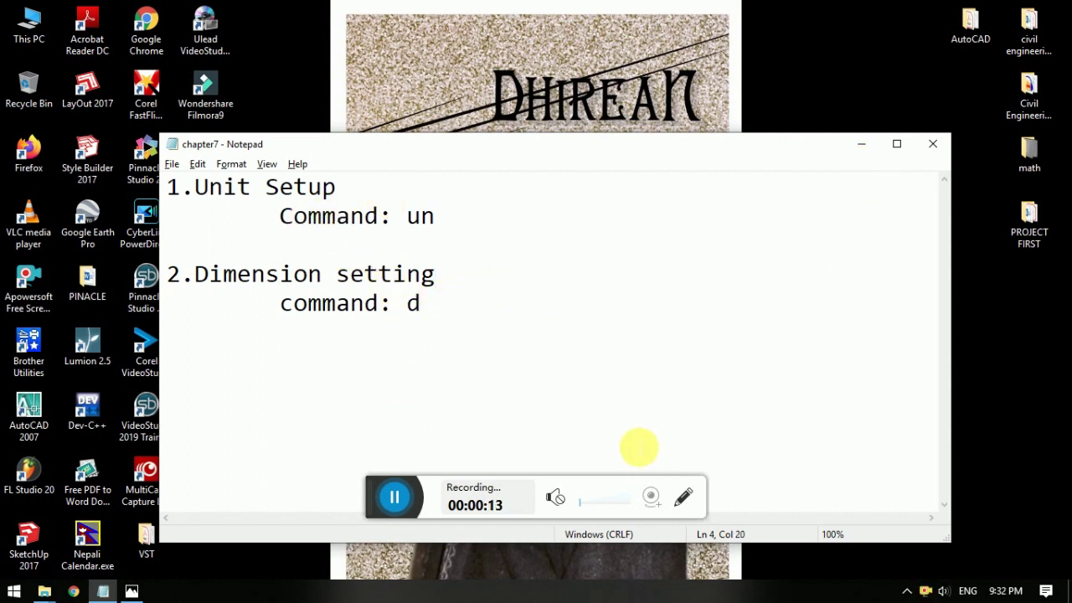
pyautogui.click(871, 153)
pyautogui.rightClick(493, 216)
pyautogui.click(559, 263)
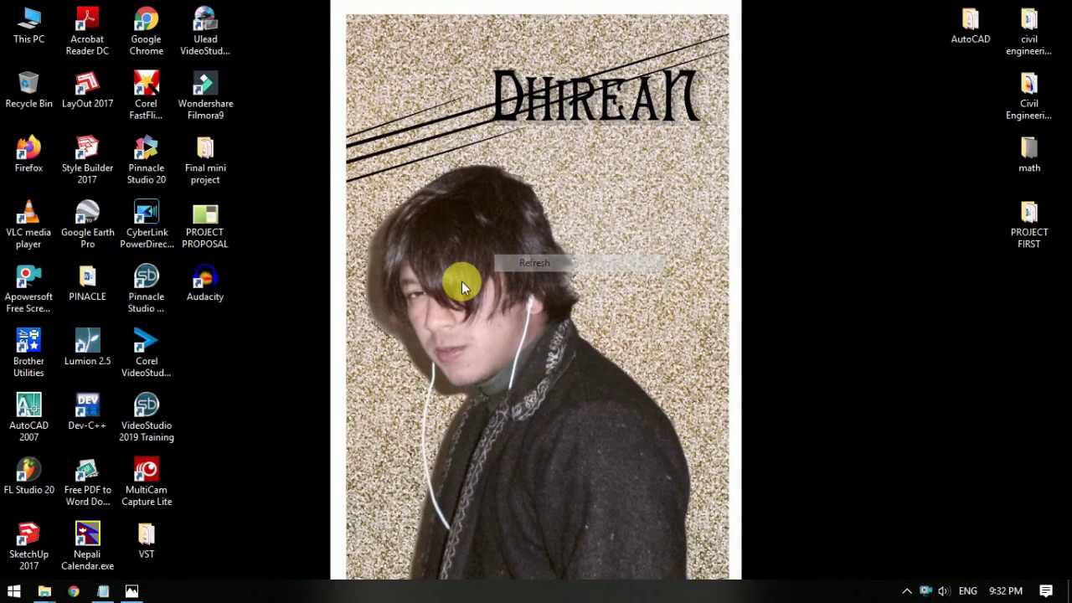
pyautogui.rightClick(98, 469)
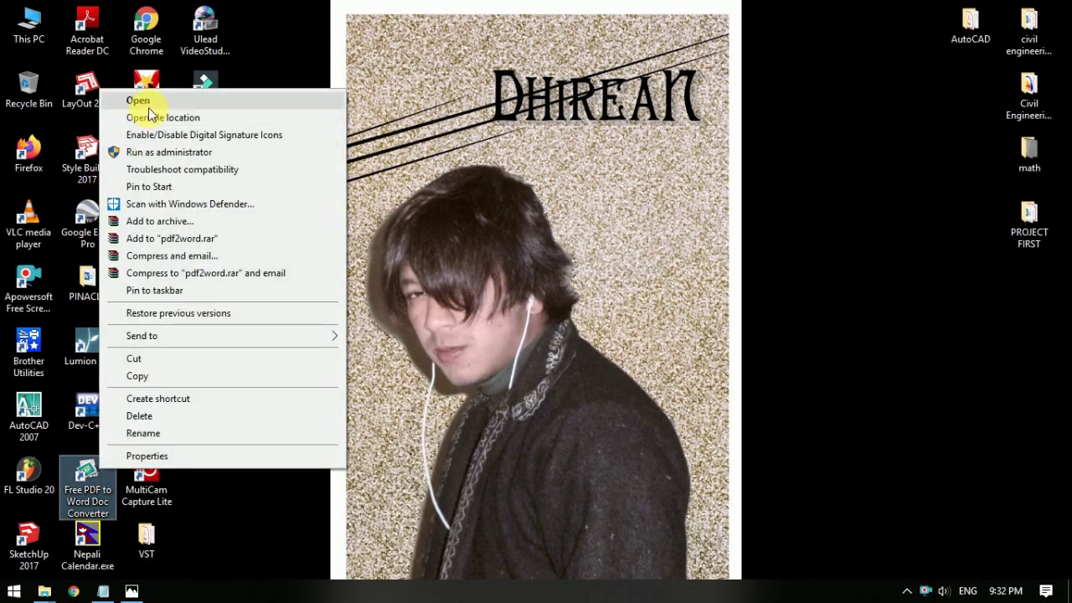
pyautogui.click(148, 107)
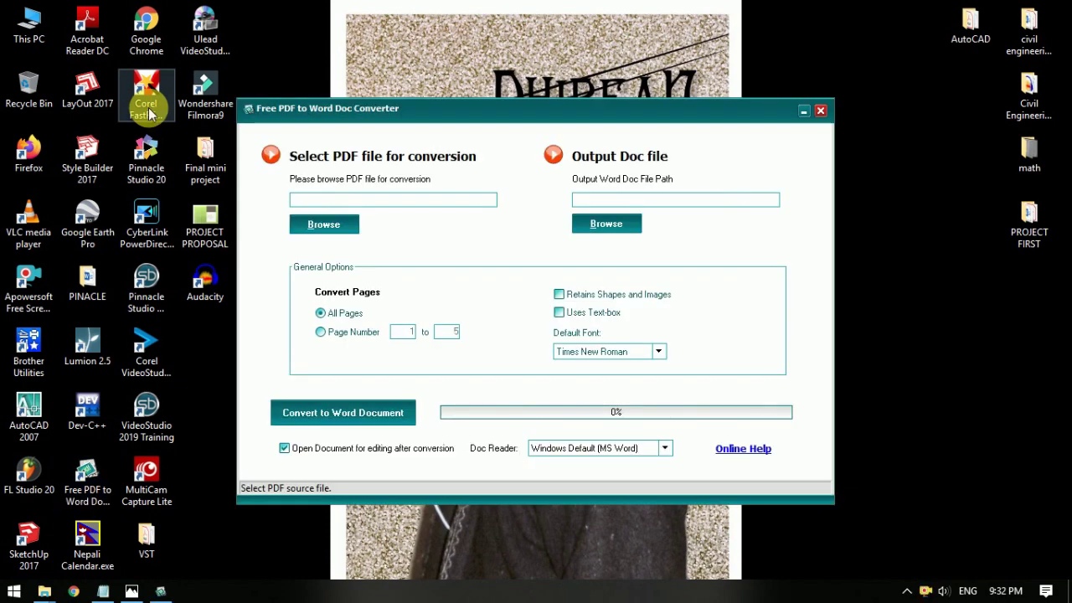
pyautogui.click(821, 109)
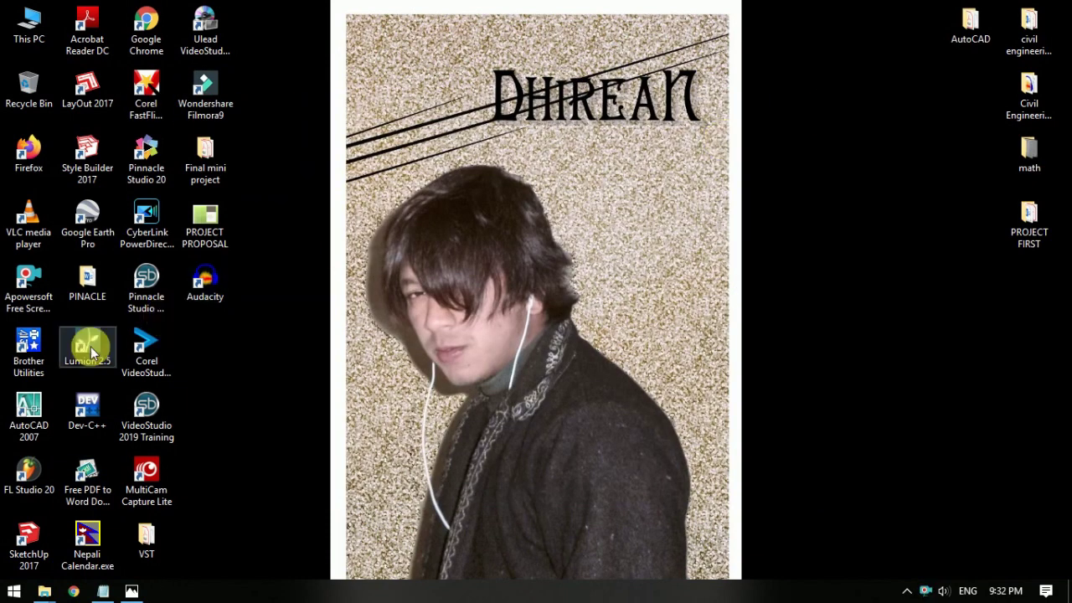
# Step: Launch AutoCAD 2007 from the desktop
pyautogui.rightClick(35, 403)
pyautogui.click(106, 38)
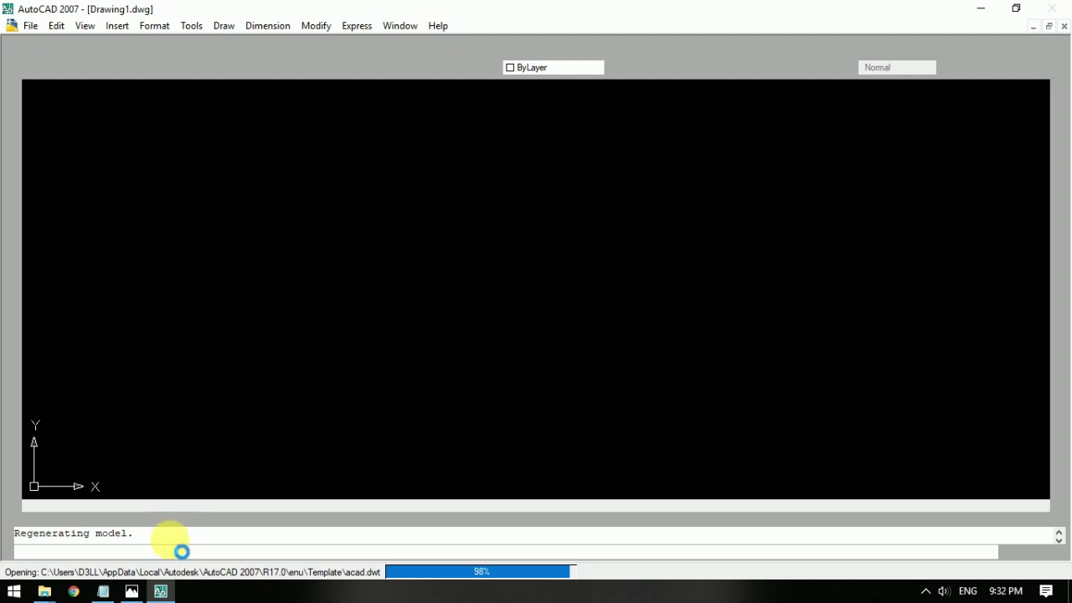
# Step: Check the Unit Setup command in the chapter7 notes and return to the AutoCAD drawing
pyautogui.click(105, 592)
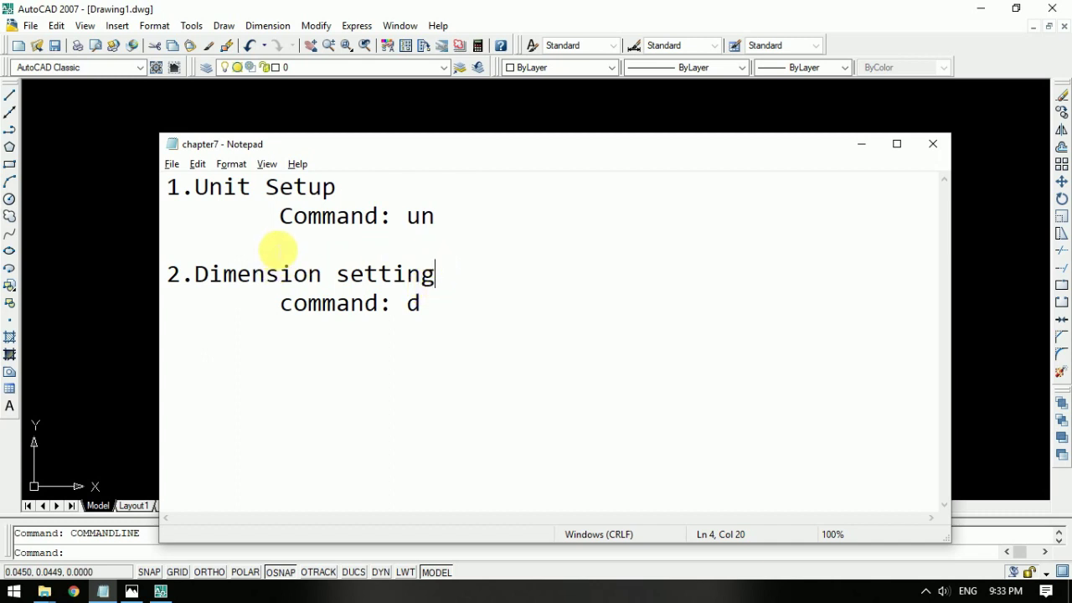
pyautogui.click(769, 118)
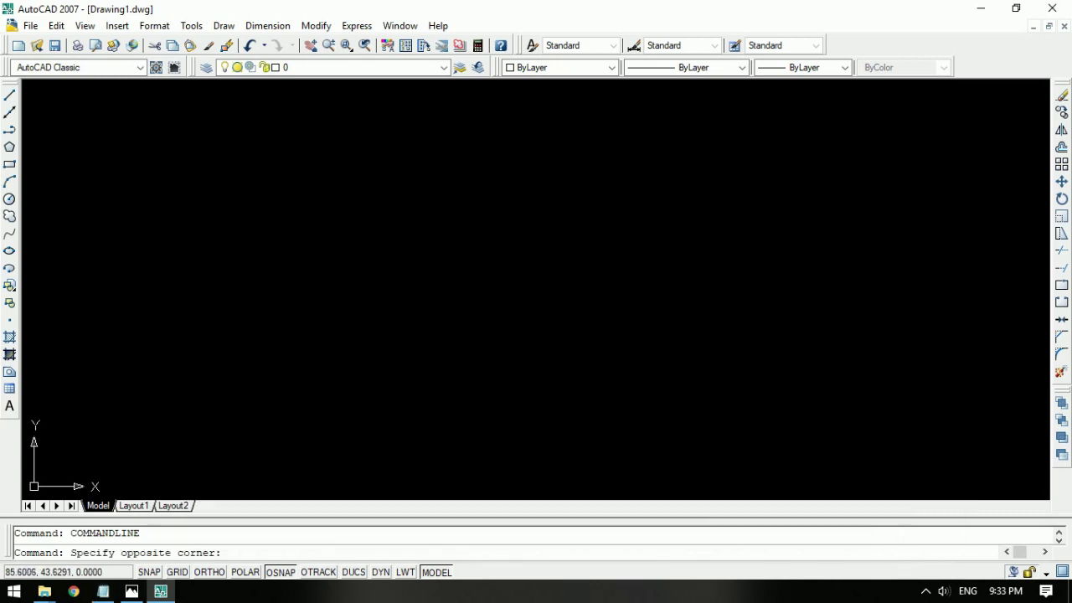
pyautogui.click(593, 207)
pyautogui.press('Escape')
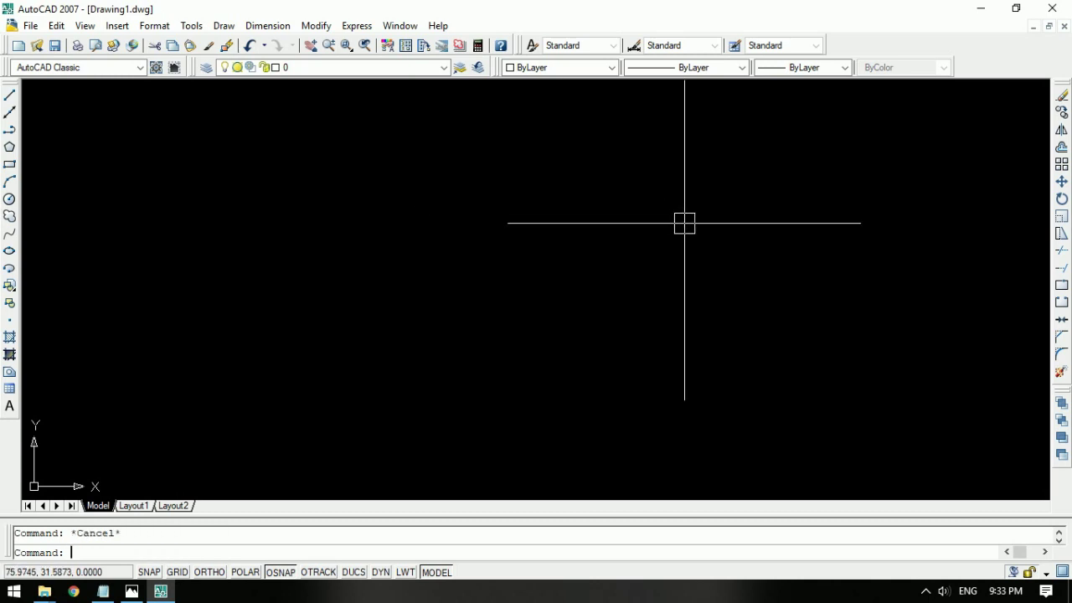
pyautogui.hotkey('alt', 'Tab')
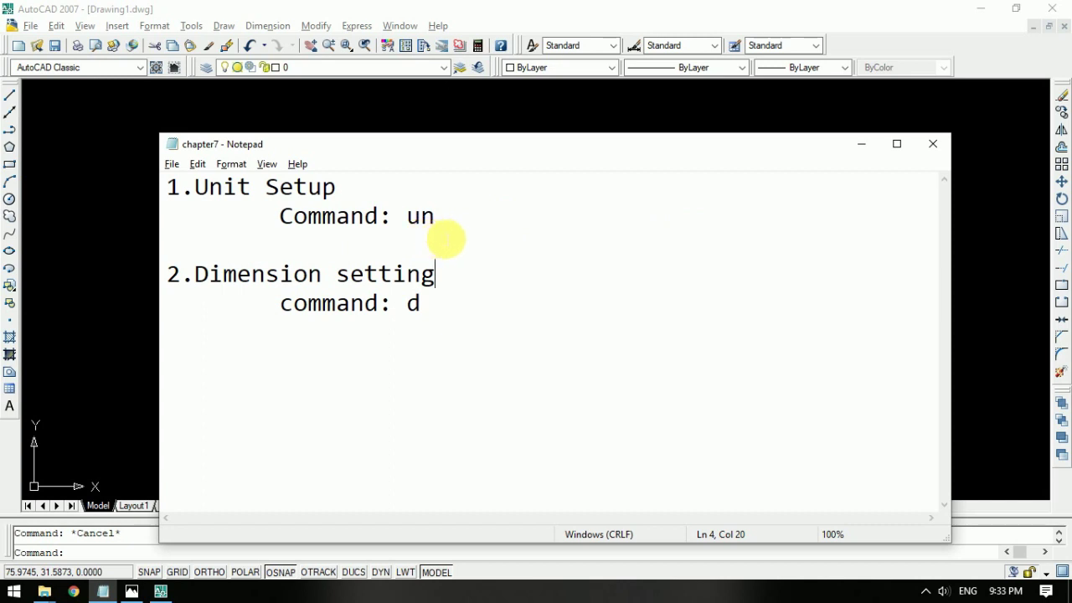
pyautogui.click(459, 219)
pyautogui.hotkey('alt', 'Tab')
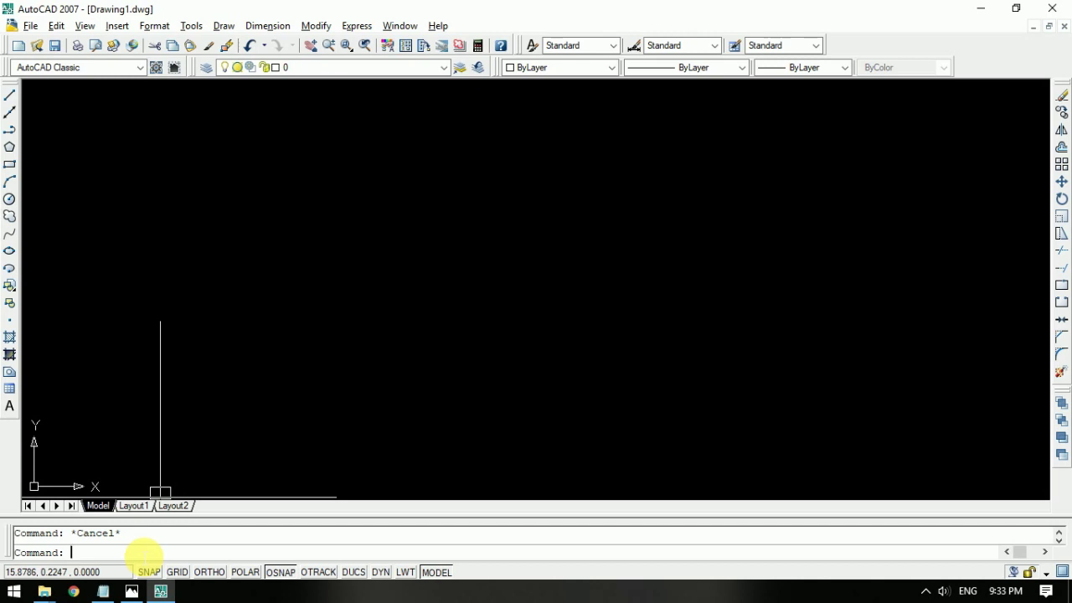
# Step: Set the drawing's length units to Engineering with a precision of 0'-0" using the UN command
pyautogui.write('un')
pyautogui.press('Return')
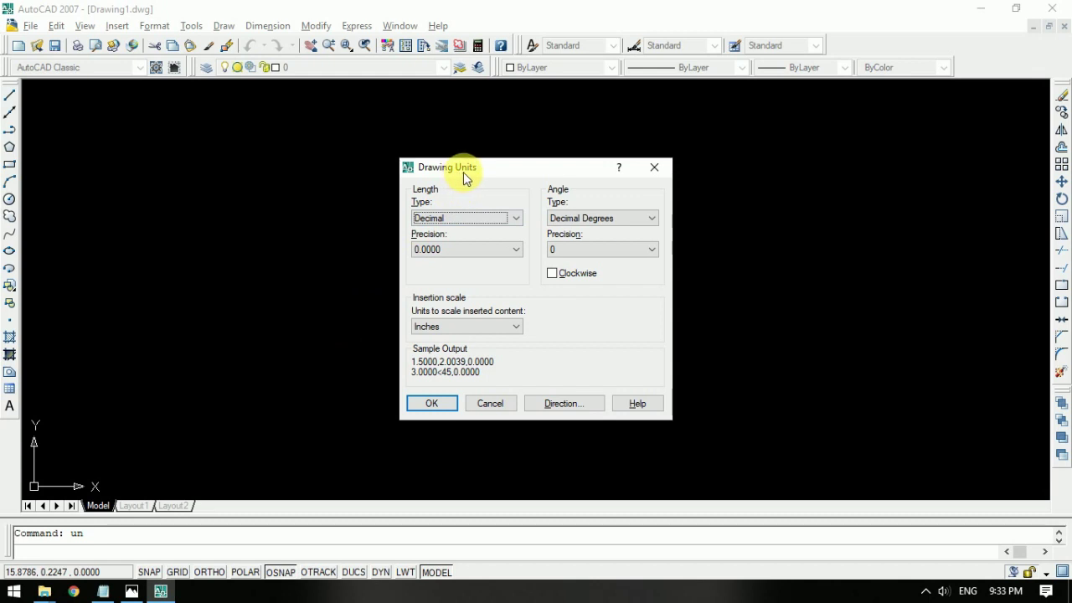
pyautogui.click(464, 217)
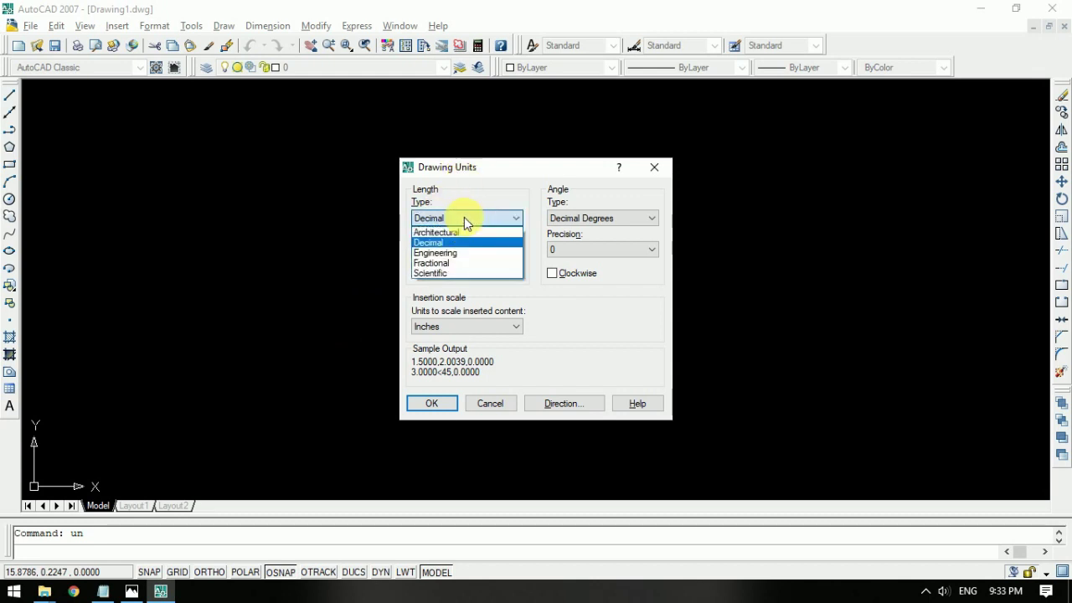
pyautogui.click(473, 252)
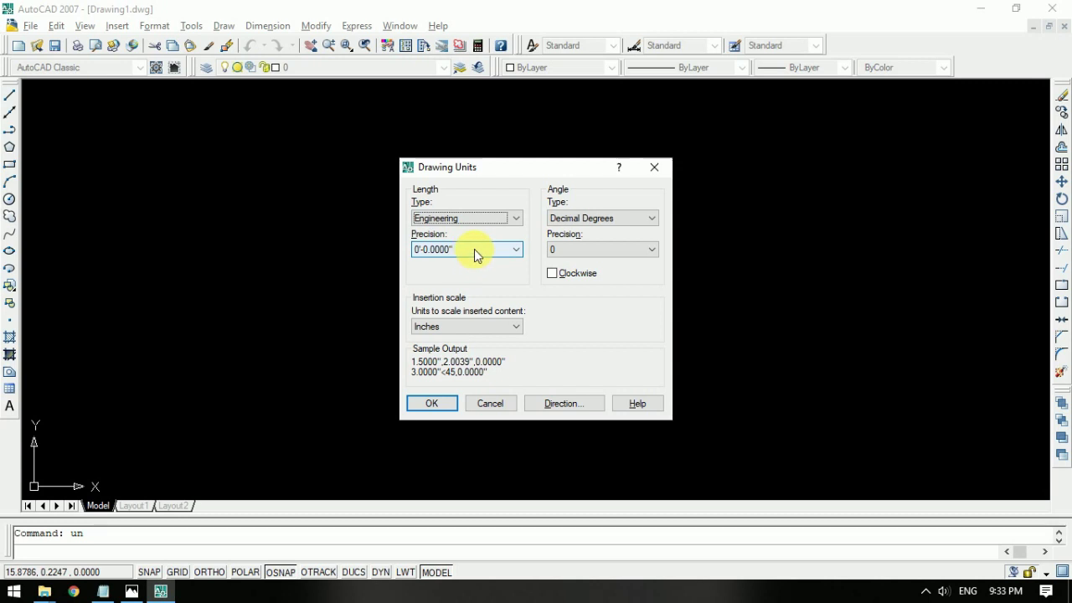
pyautogui.click(474, 249)
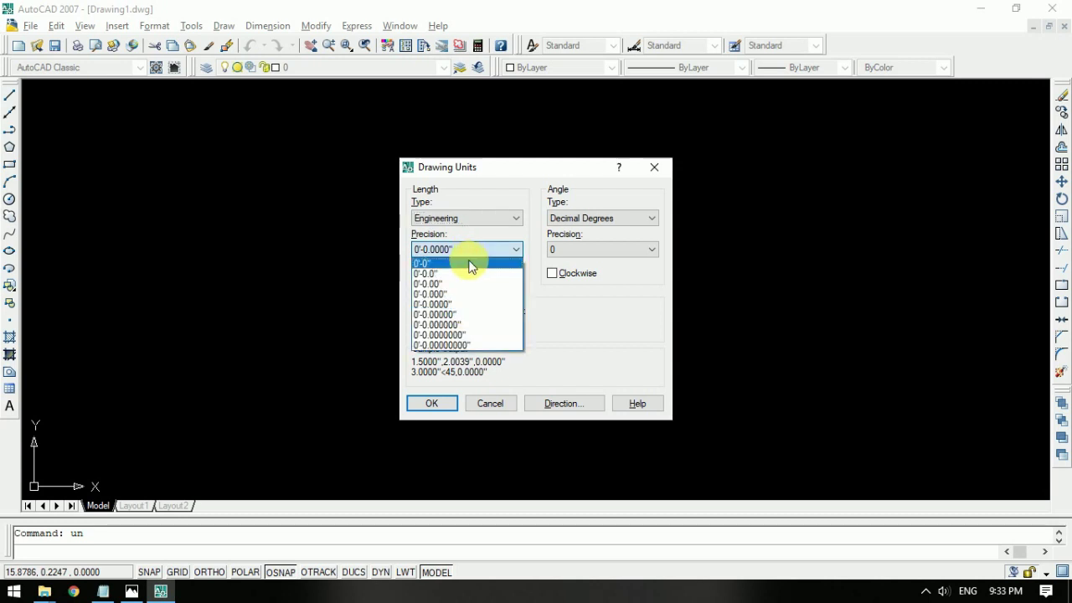
pyautogui.click(469, 265)
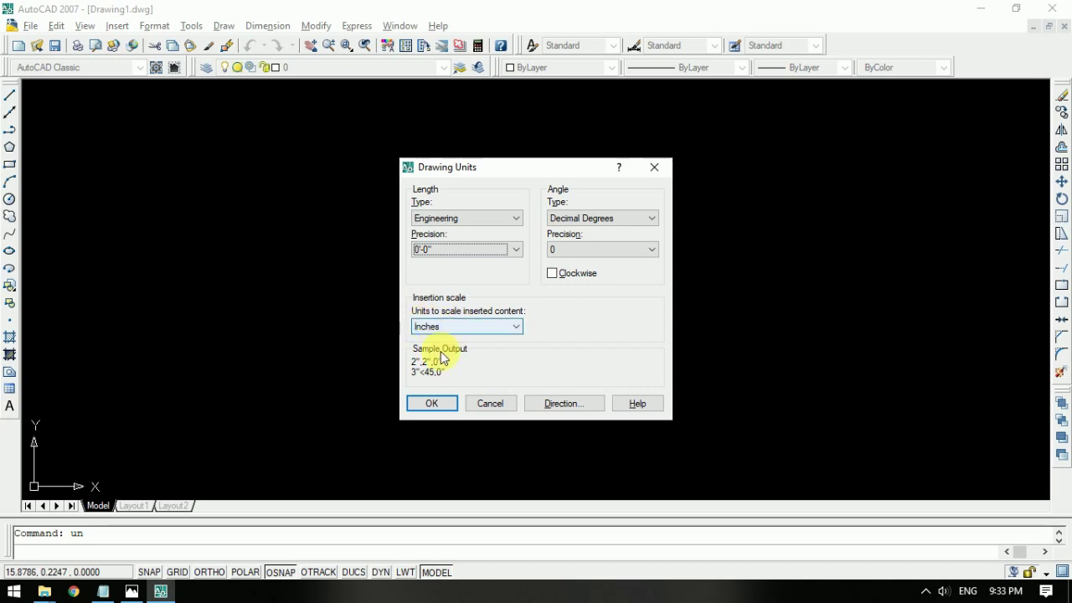
pyautogui.click(431, 404)
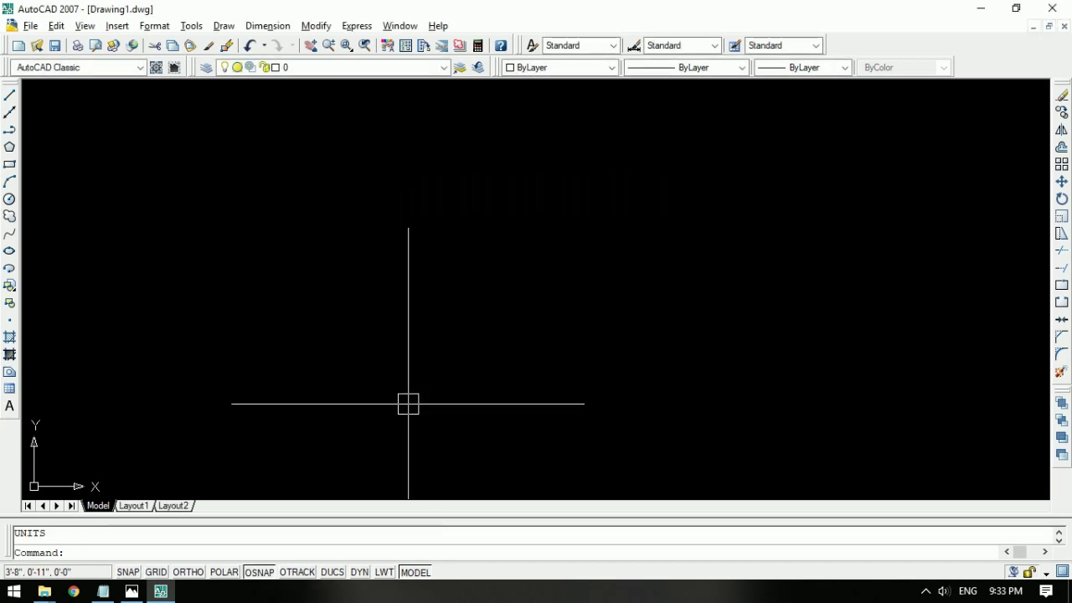
pyautogui.hotkey('alt', 'Tab')
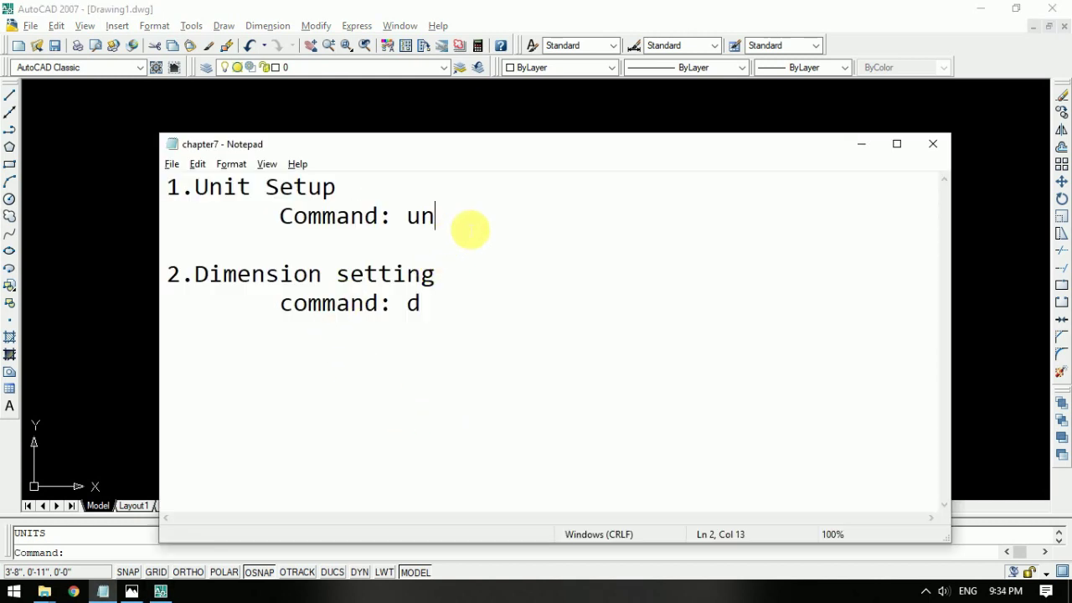
pyautogui.write('inch')
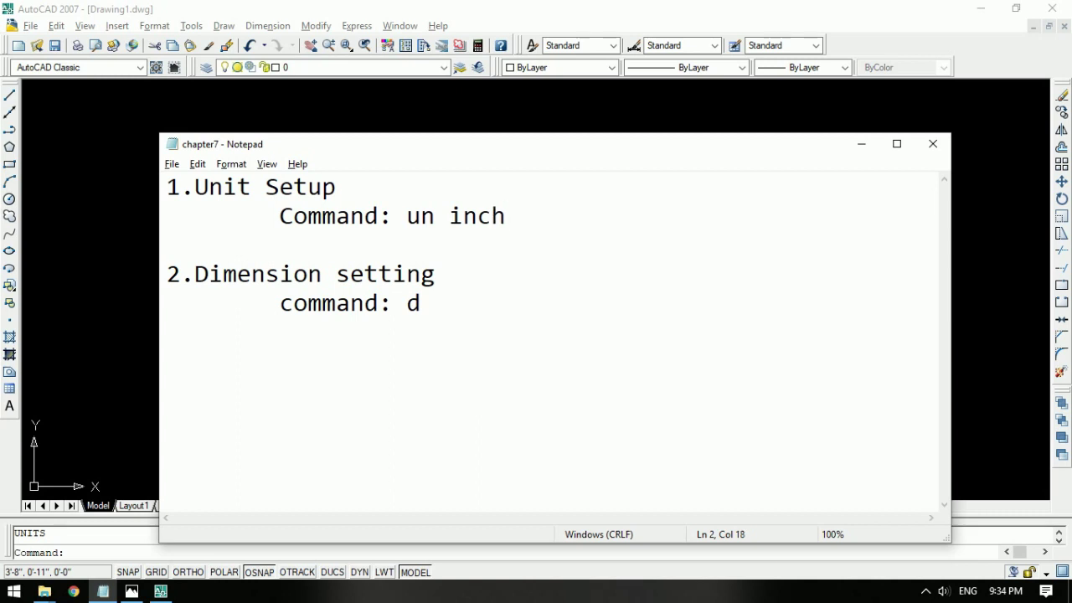
pyautogui.press('BackSpace')
pyautogui.press('BackSpace')
pyautogui.press('BackSpace')
pyautogui.press('BackSpace')
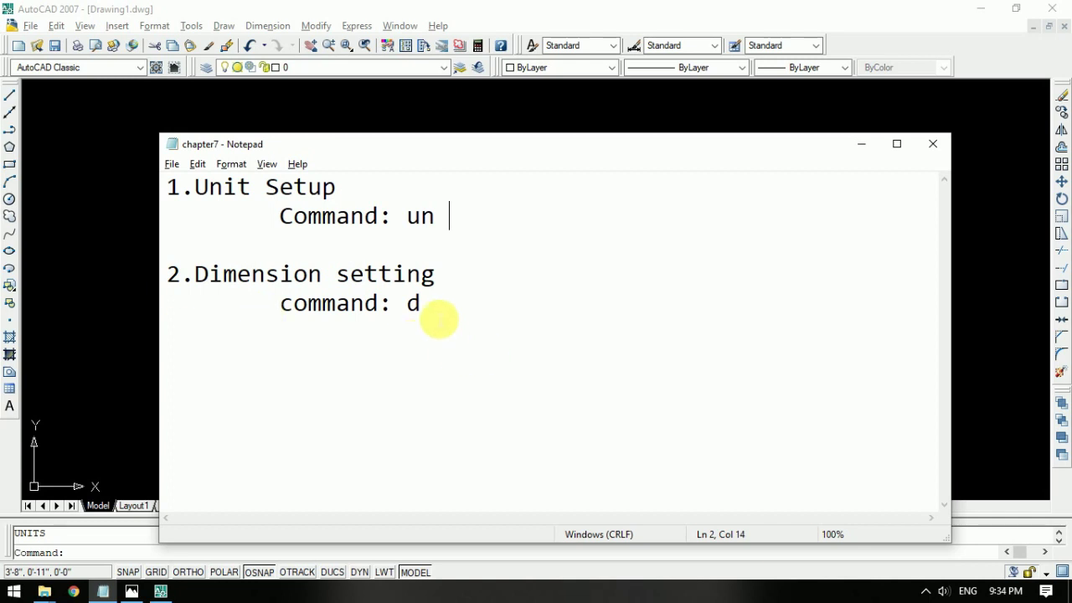
pyautogui.click(438, 314)
pyautogui.click(103, 591)
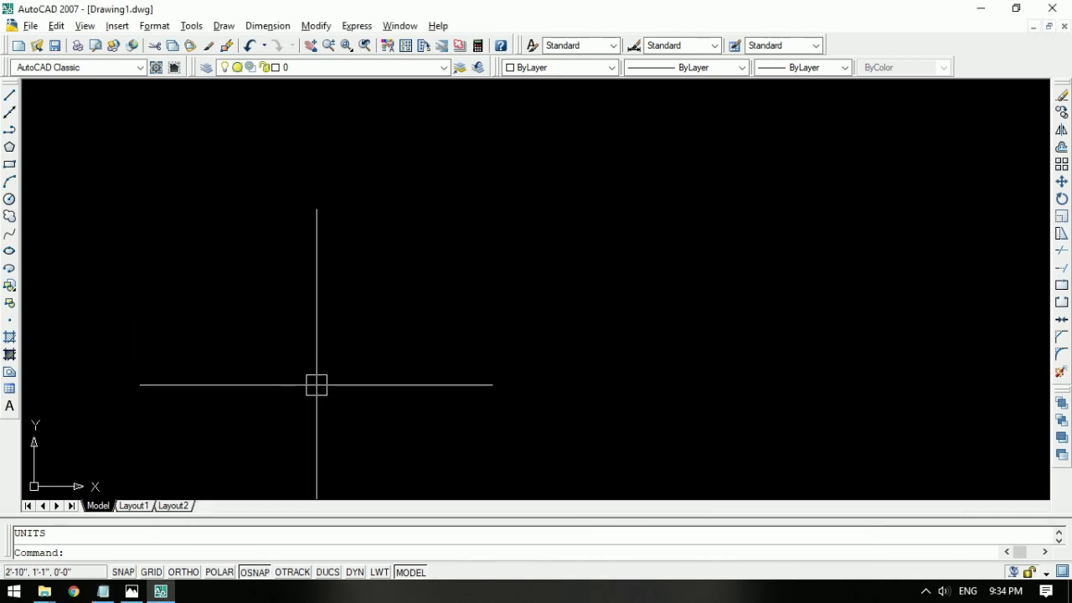
# Step: Open the Dimension Style Manager with the D command
pyautogui.write('d')
pyautogui.press('Return')
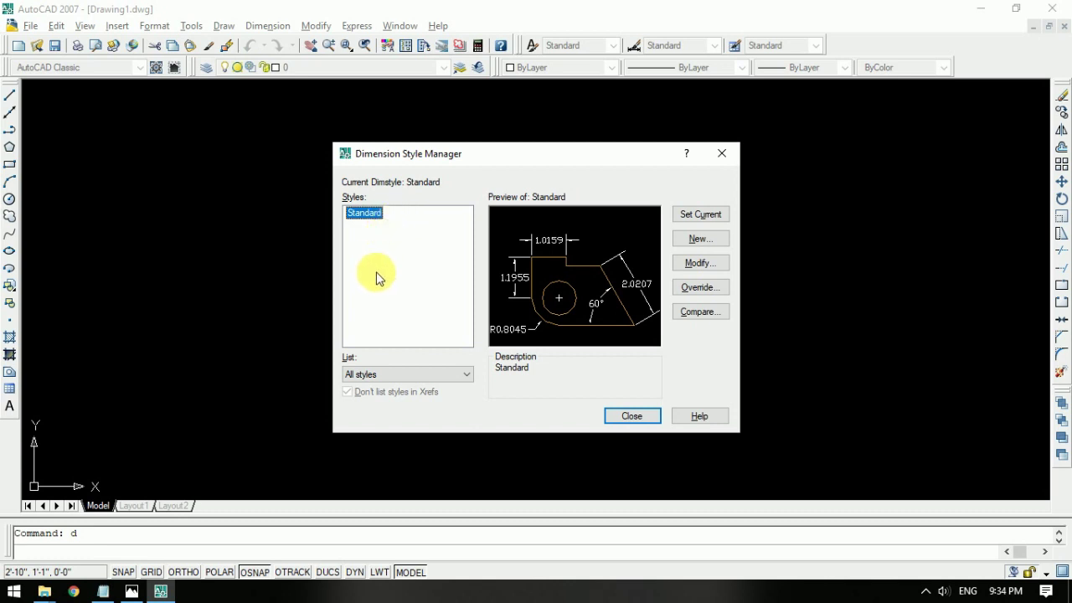
pyautogui.click(699, 242)
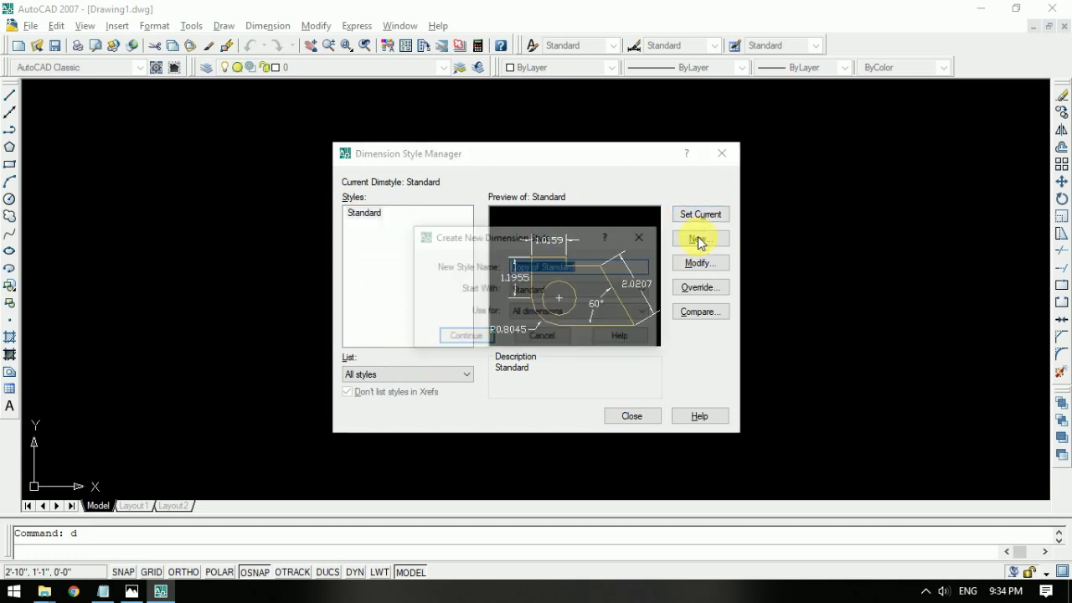
pyautogui.click(645, 235)
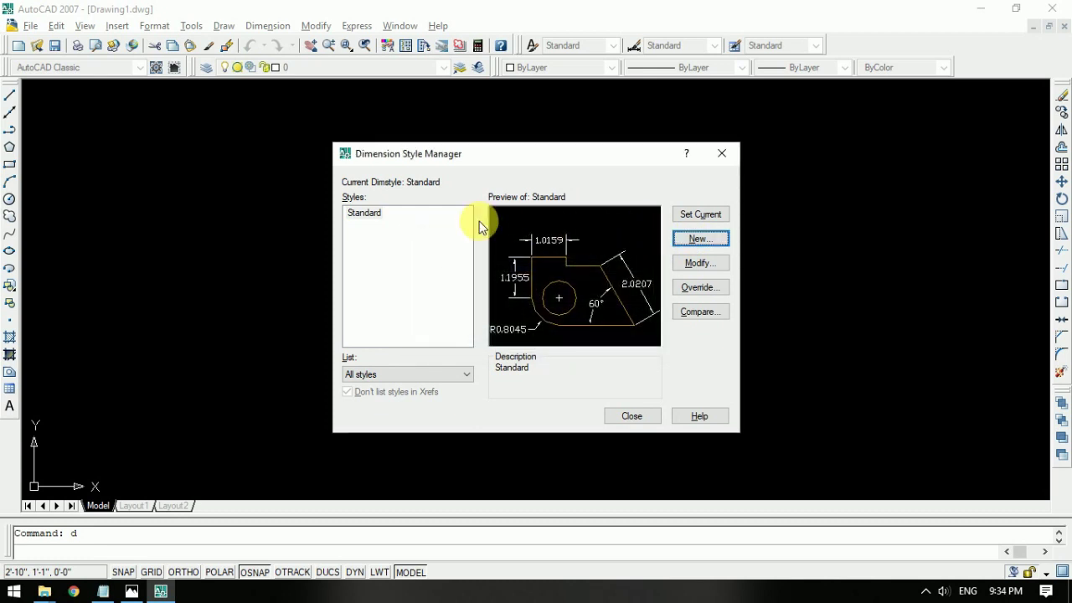
pyautogui.click(692, 239)
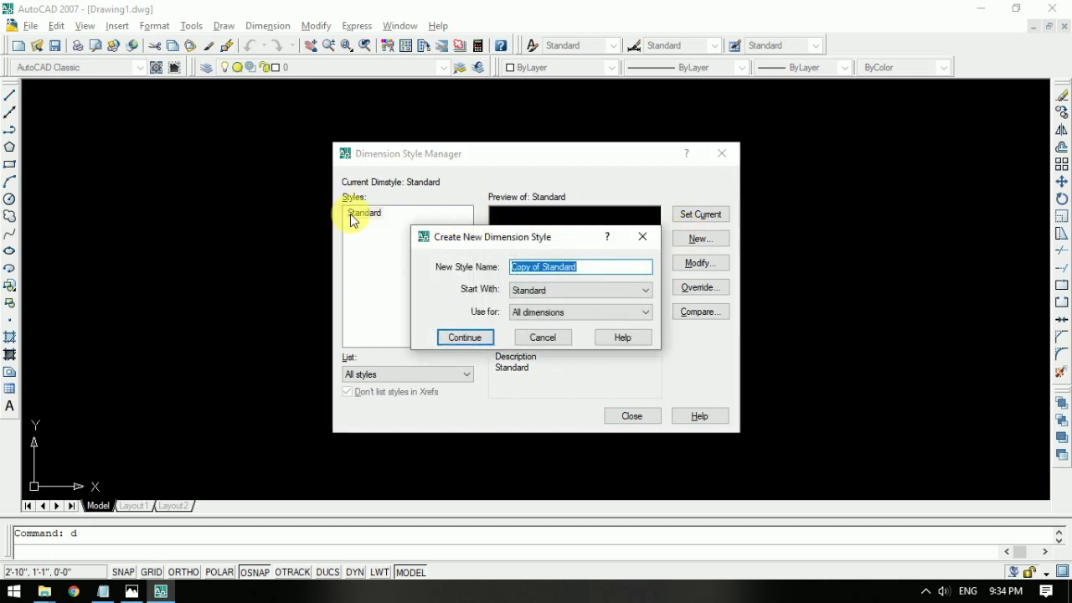
pyautogui.click(543, 339)
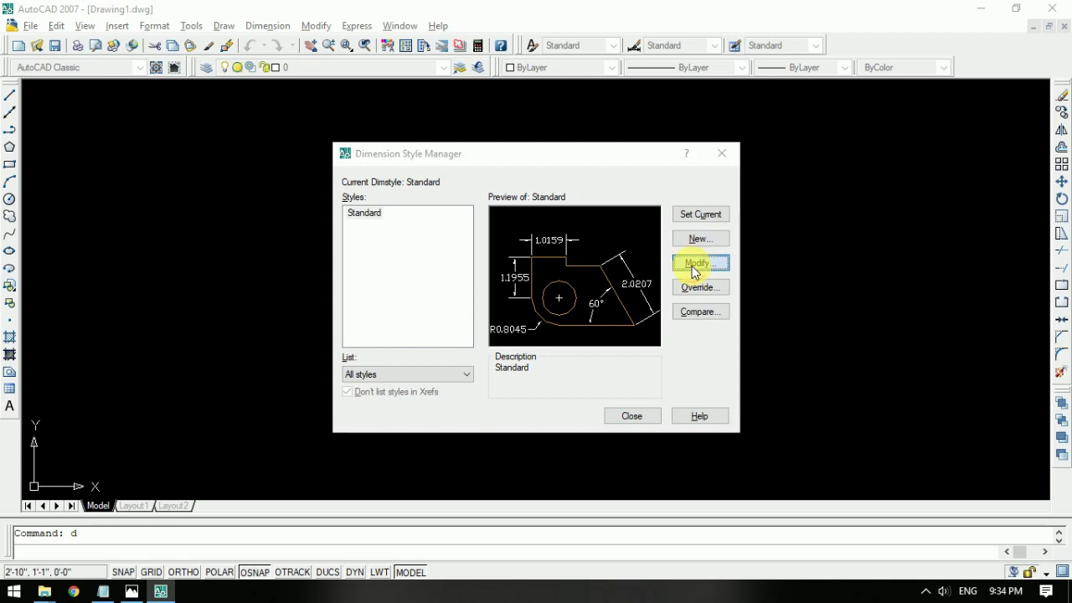
# Step: Modify the Standard dimension style so the dimension lines' color, linetype and lineweight are all ByLayer
pyautogui.click(692, 265)
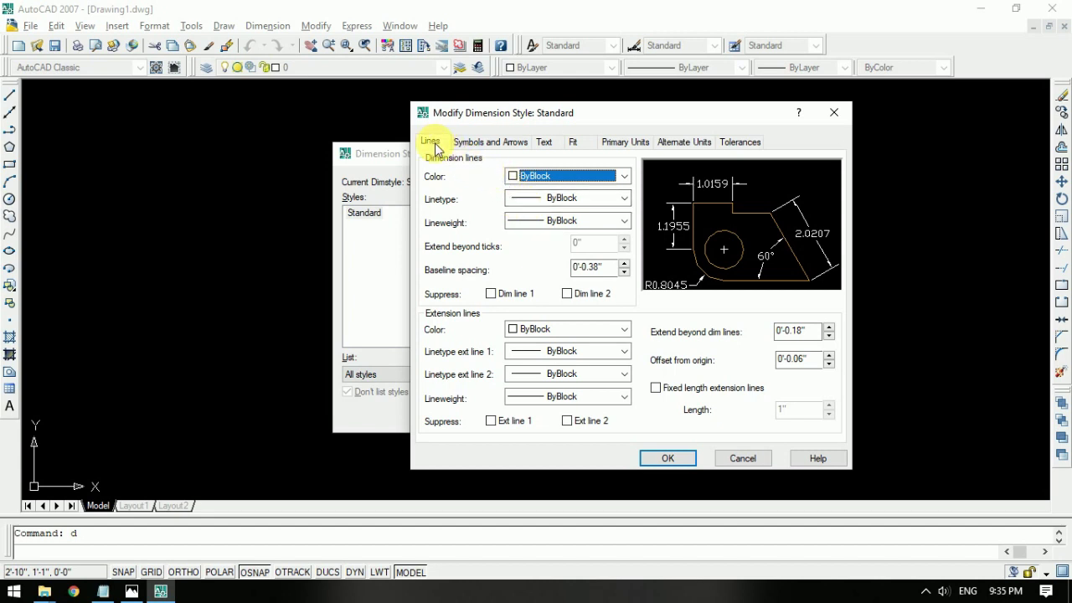
pyautogui.click(573, 175)
pyautogui.click(572, 191)
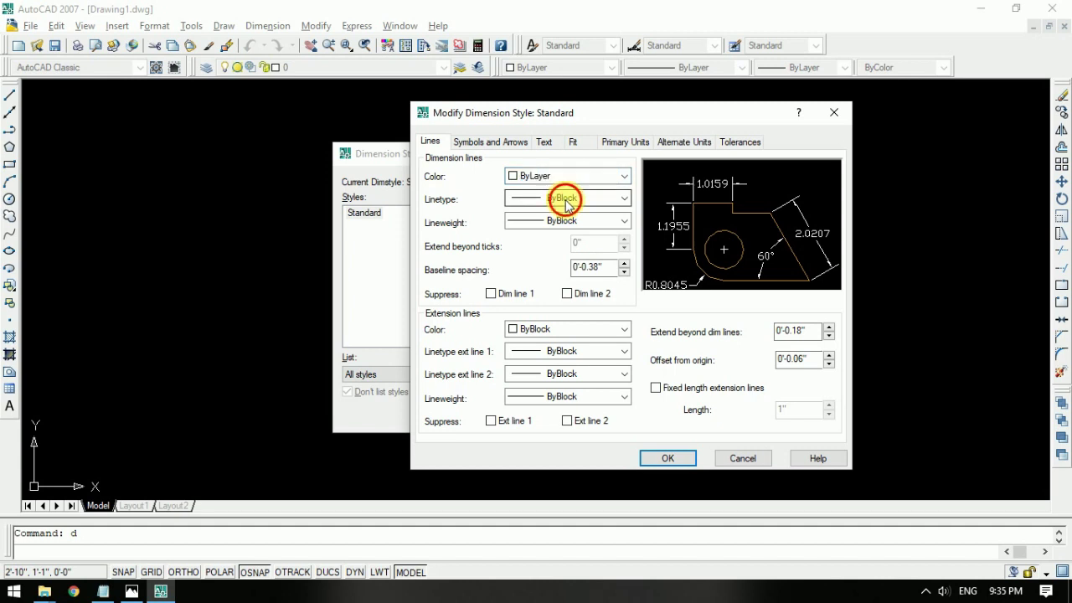
pyautogui.click(565, 198)
pyautogui.click(570, 219)
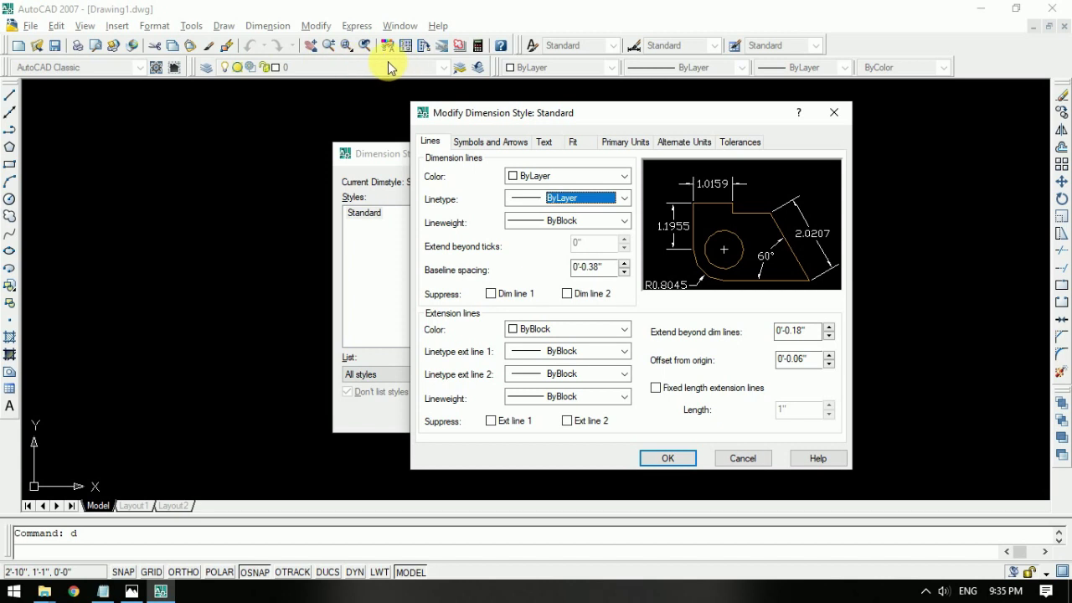
pyautogui.click(558, 200)
pyautogui.click(578, 213)
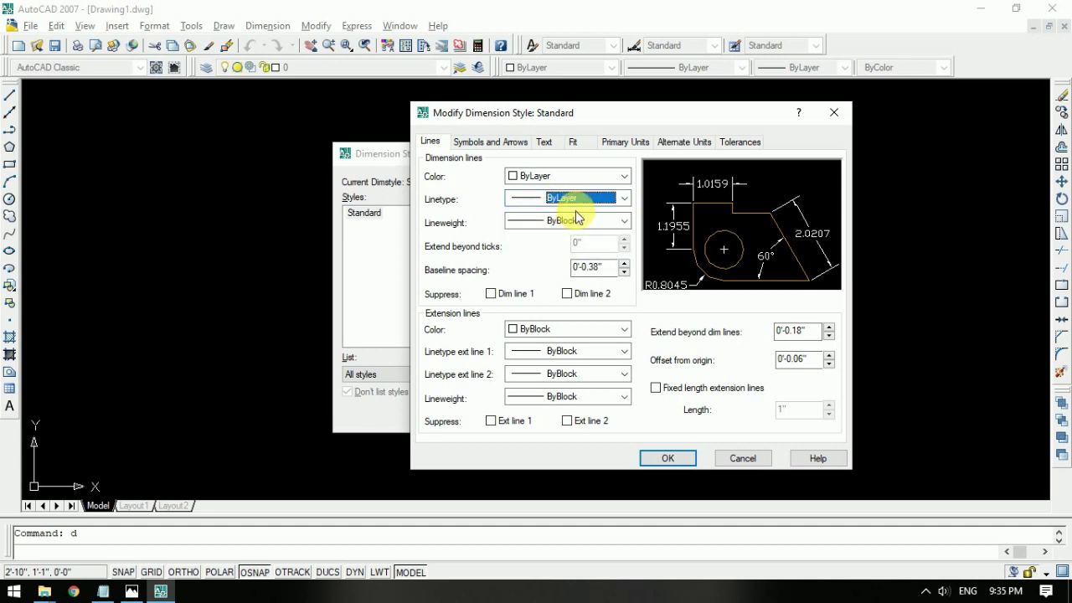
pyautogui.click(576, 222)
pyautogui.click(572, 231)
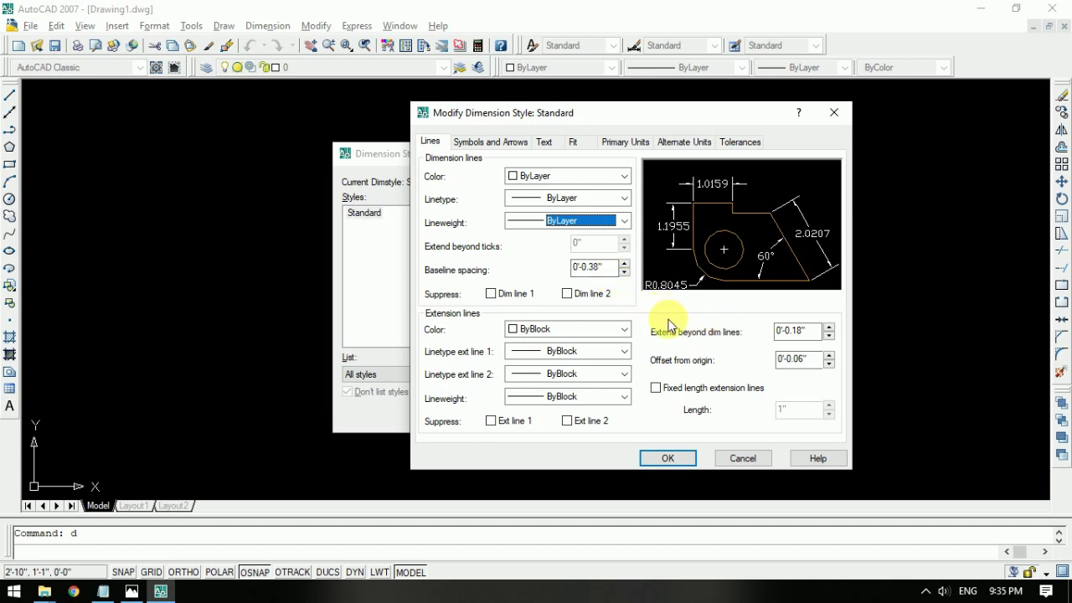
# Step: Set the extension lines' color, both extension line linetypes and the lineweight to ByLayer
pyautogui.click(565, 330)
pyautogui.click(552, 345)
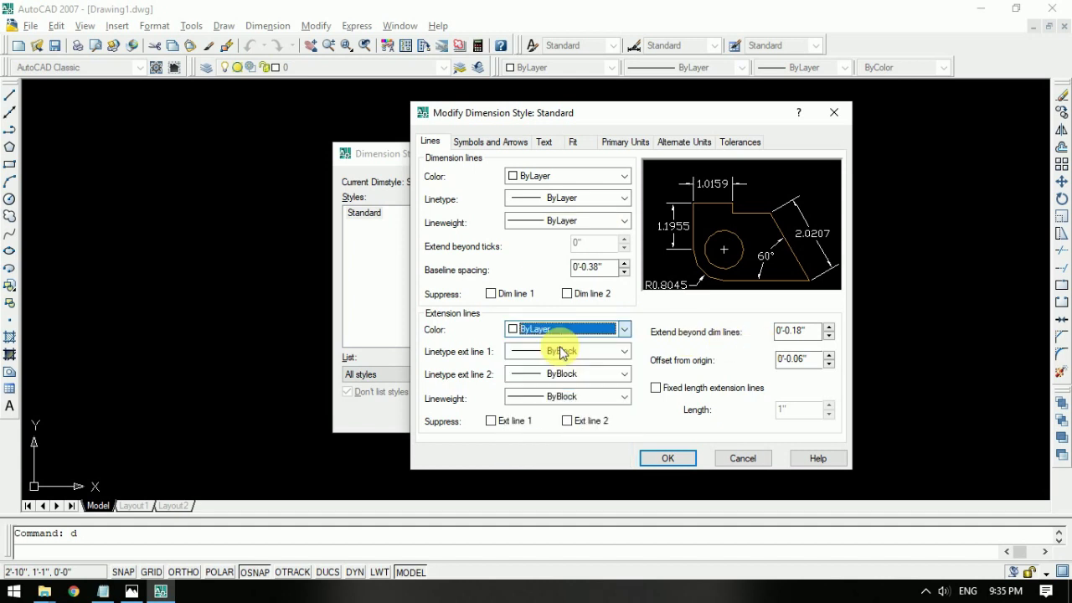
pyautogui.click(561, 352)
pyautogui.click(569, 371)
pyautogui.click(570, 371)
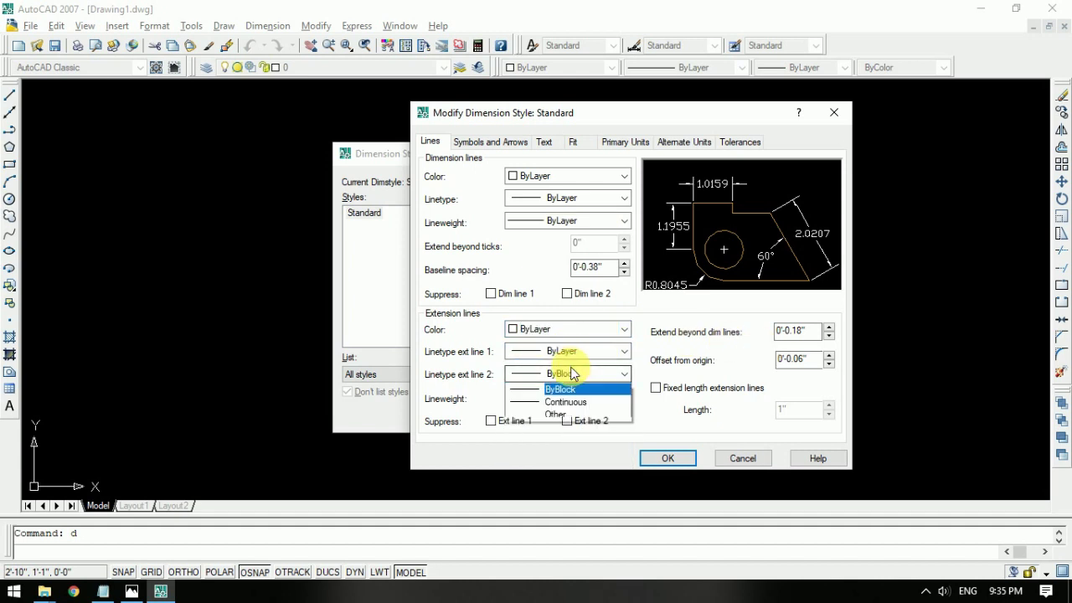
pyautogui.click(574, 390)
pyautogui.click(576, 394)
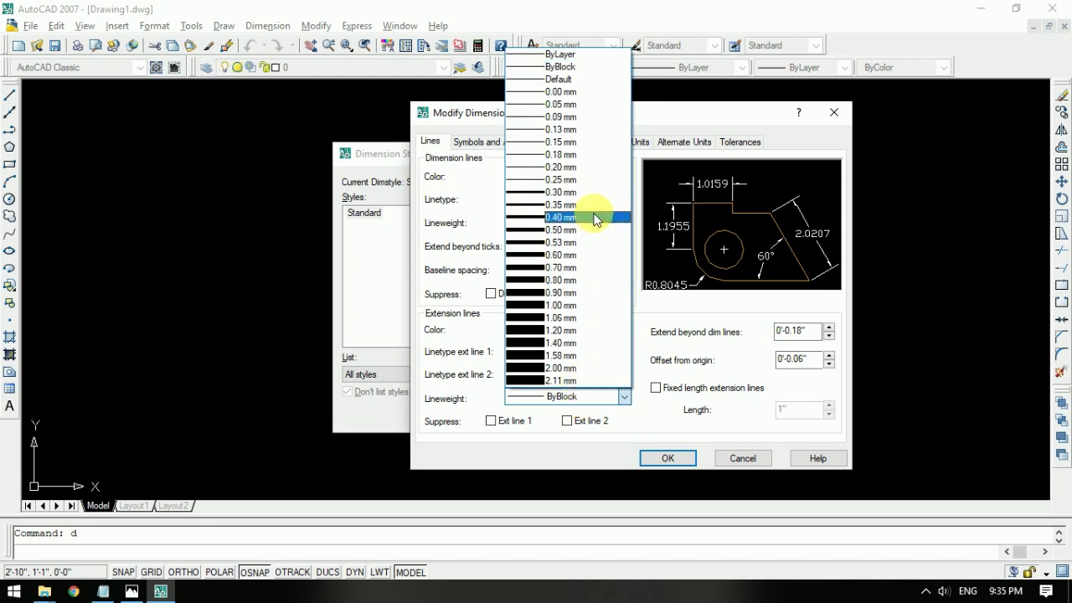
pyautogui.click(567, 60)
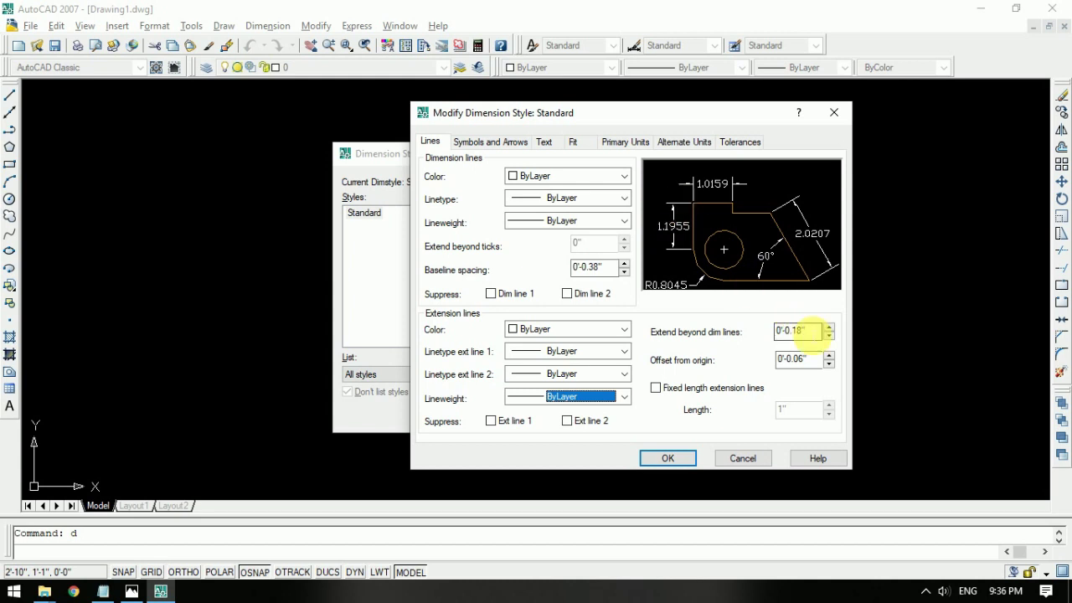
# Step: Set the extension lines to extend 3" beyond the dimension lines, with a 0" offset from origin
pyautogui.doubleClick(804, 330)
pyautogui.write('3')
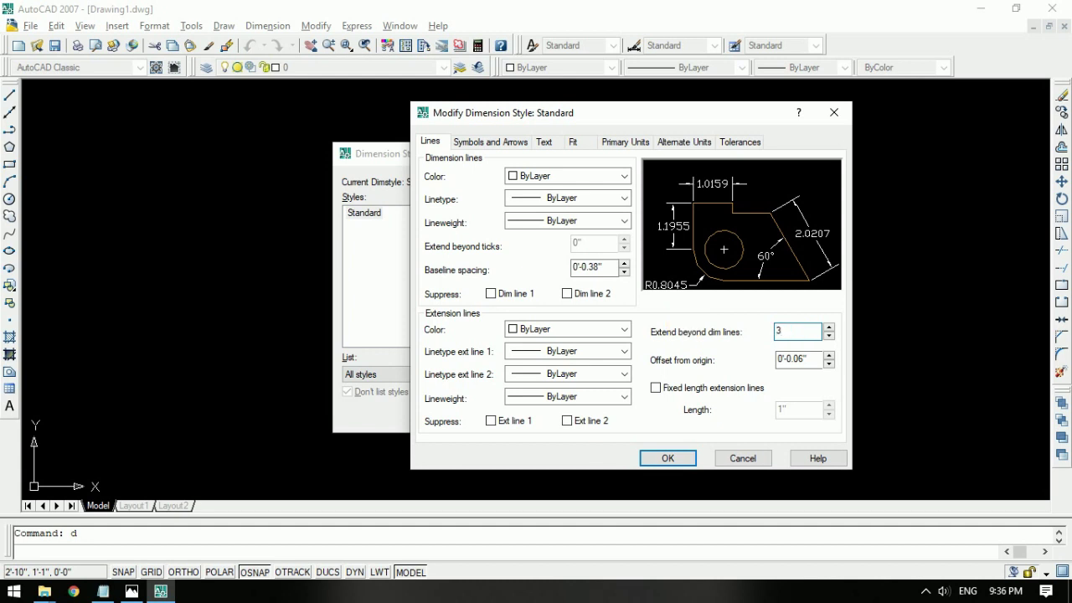
pyautogui.click(813, 359)
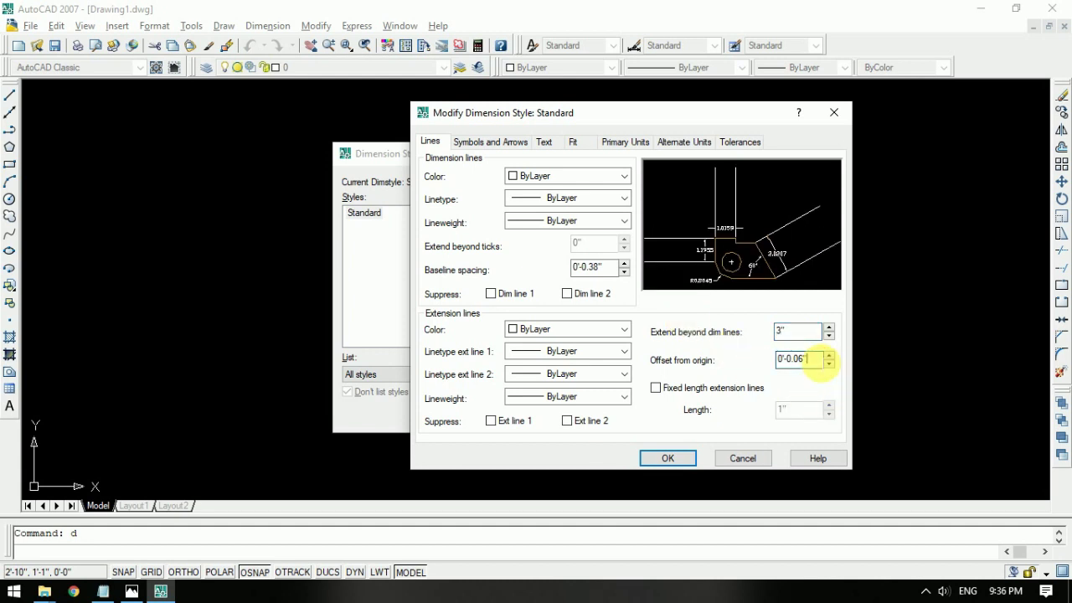
pyautogui.moveTo(811, 359); pyautogui.dragTo(772, 362)
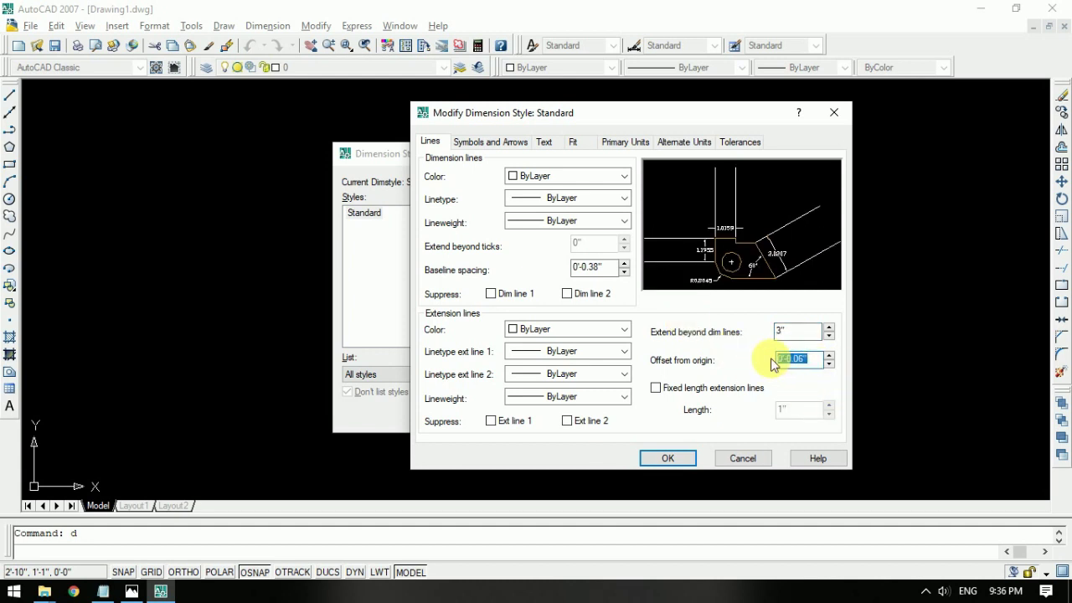
pyautogui.write('0')
# Step: Enable fixed length extension lines and set their length to 3"
pyautogui.click(743, 388)
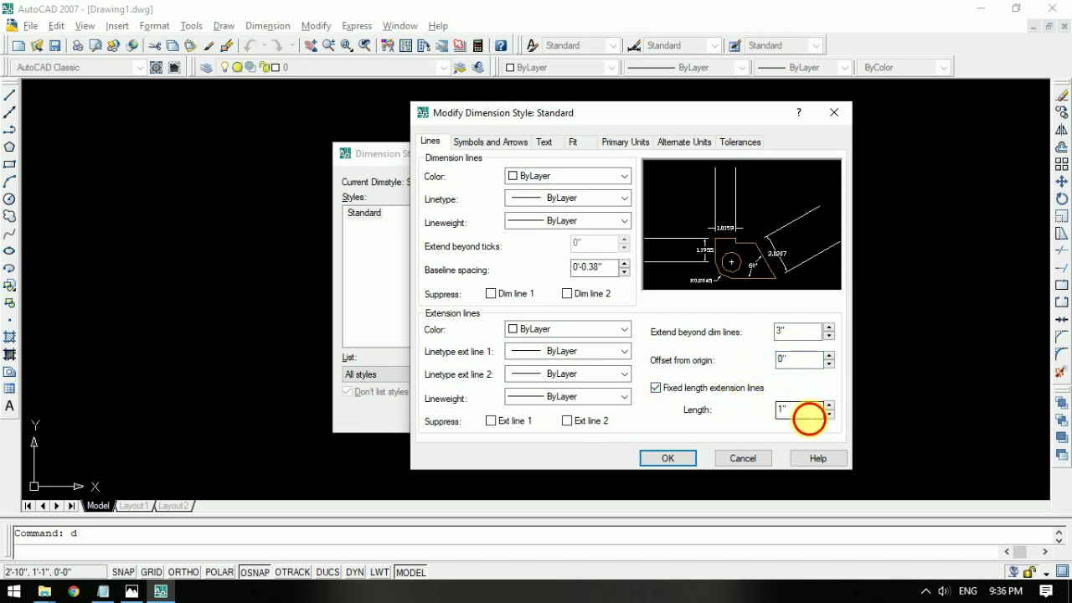
pyautogui.moveTo(809, 410); pyautogui.dragTo(677, 407)
pyautogui.write('3')
pyautogui.click(808, 359)
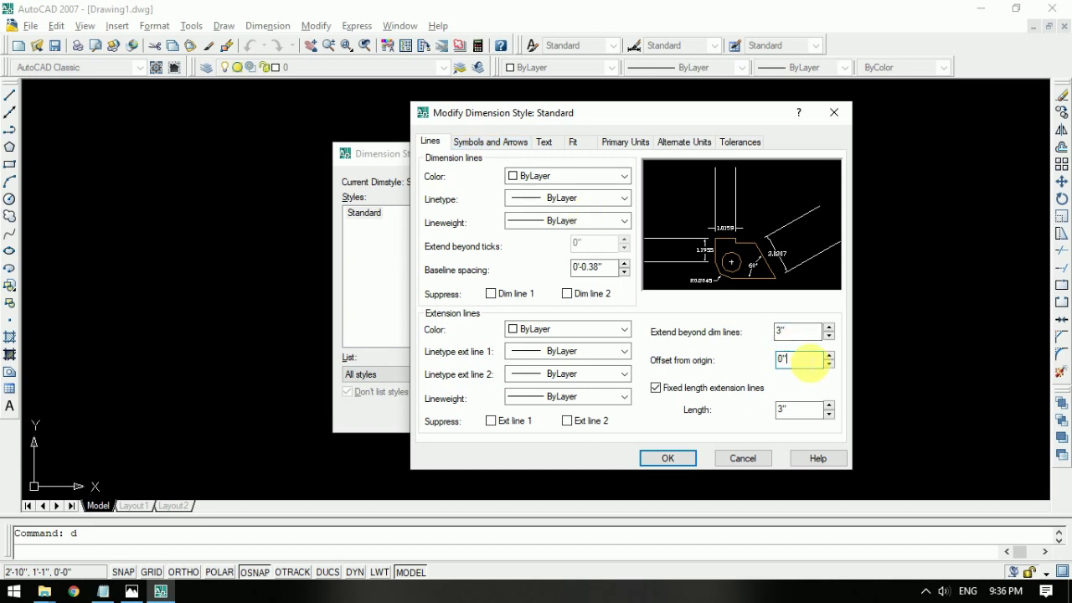
# Step: Choose Closed filled for the first and second arrowheads and set the arrow size to 3"
pyautogui.click(480, 142)
pyautogui.click(491, 199)
pyautogui.click(491, 200)
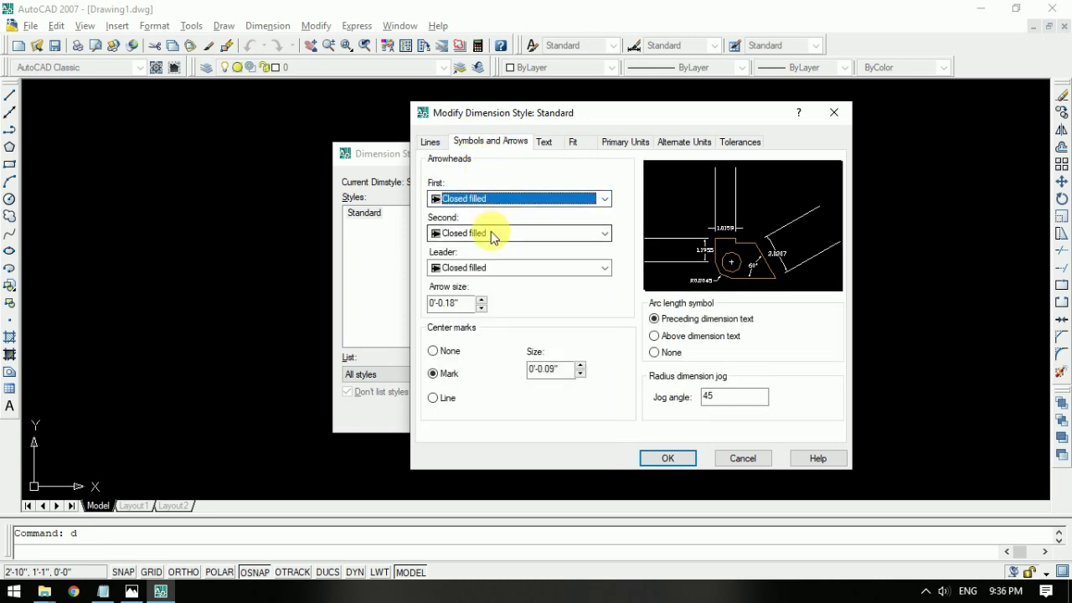
pyautogui.click(491, 232)
pyautogui.click(491, 233)
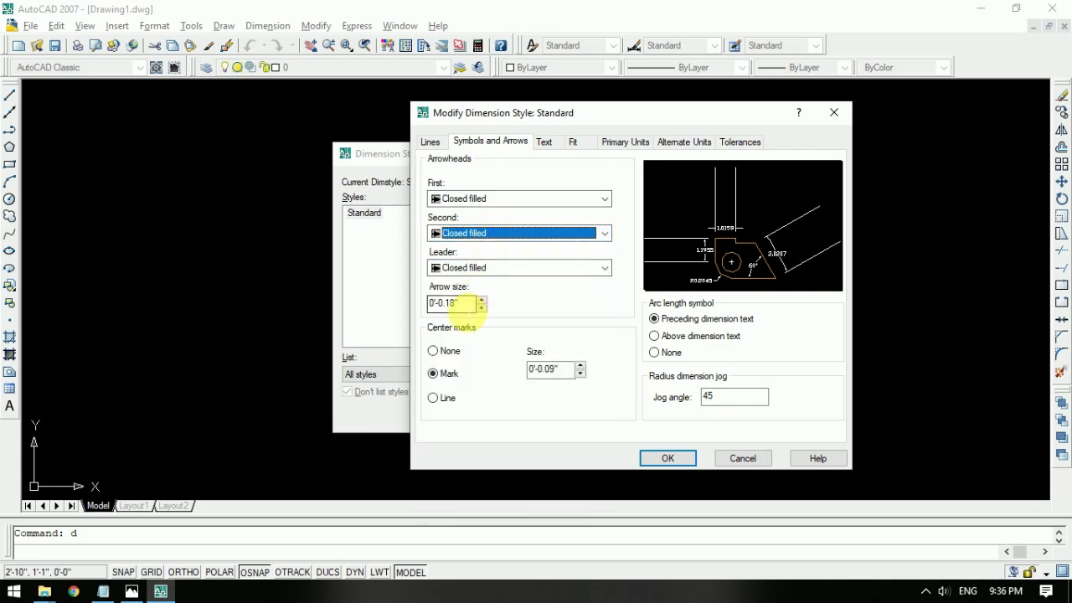
pyautogui.doubleClick(469, 303)
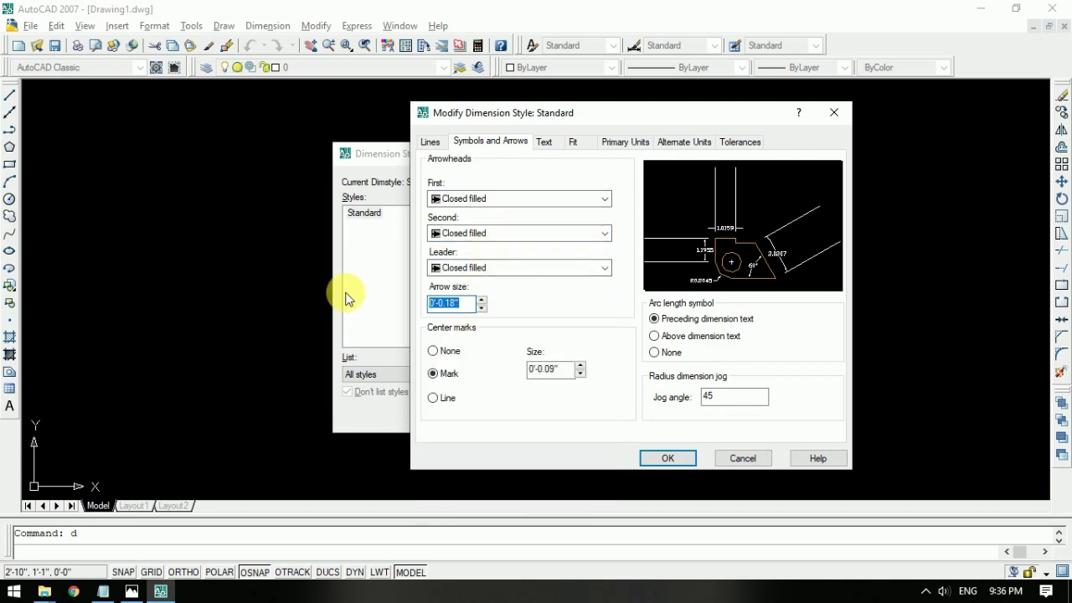
pyautogui.write('3')
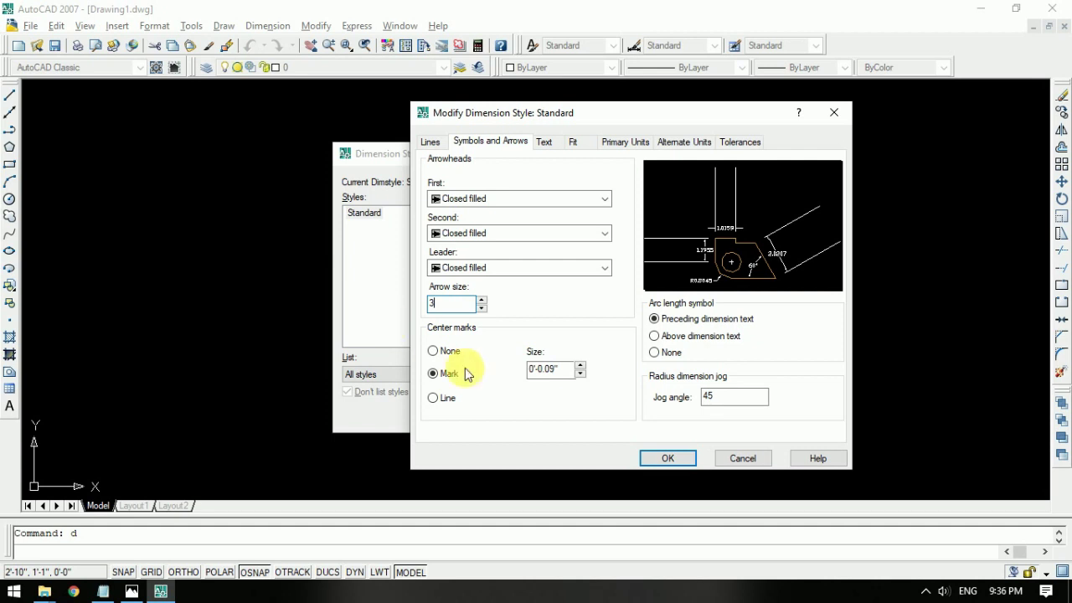
# Step: Set the center mark size to 3" and place the arc length symbol above the dimension text
pyautogui.click(572, 372)
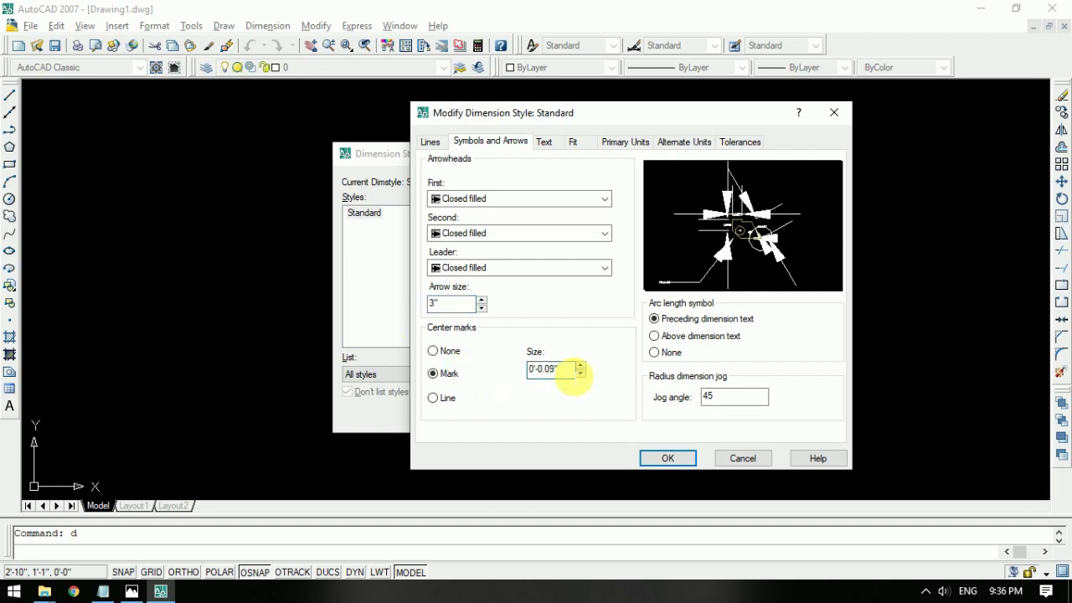
pyautogui.moveTo(572, 370); pyautogui.dragTo(492, 369)
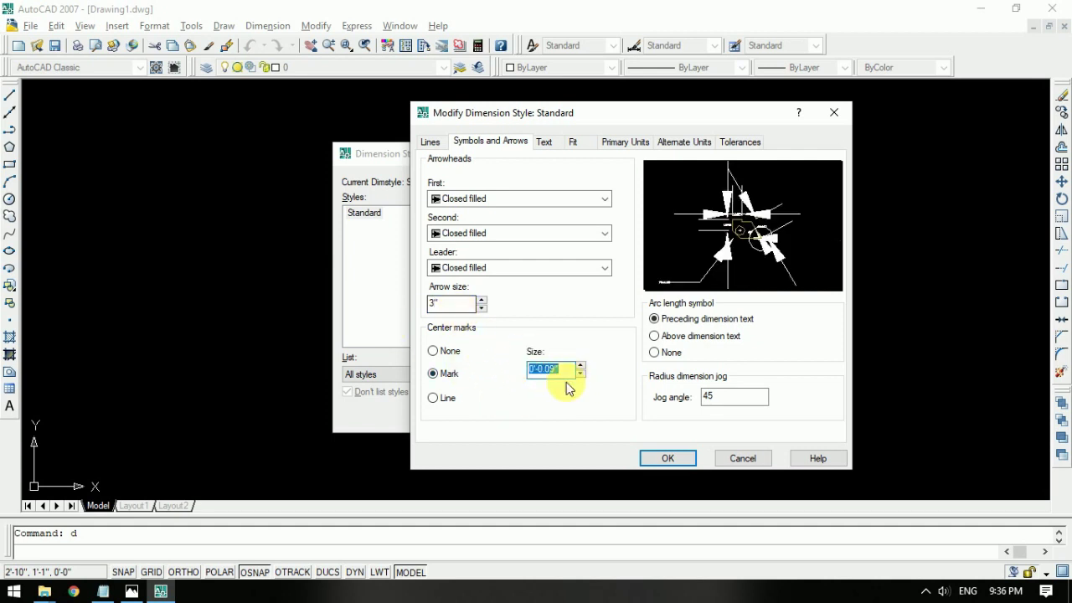
pyautogui.write('3')
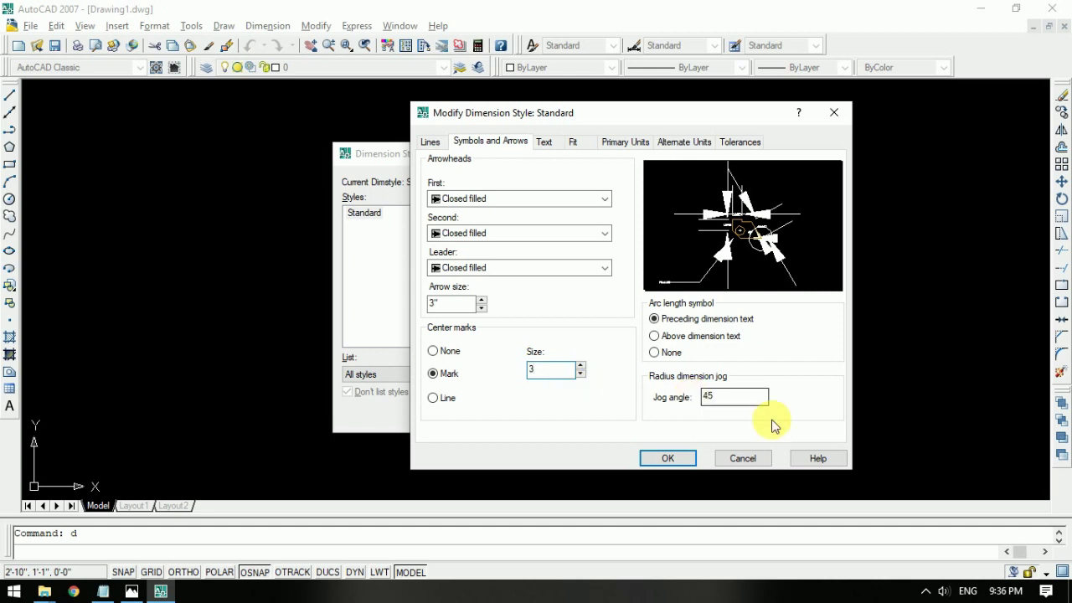
pyautogui.click(685, 336)
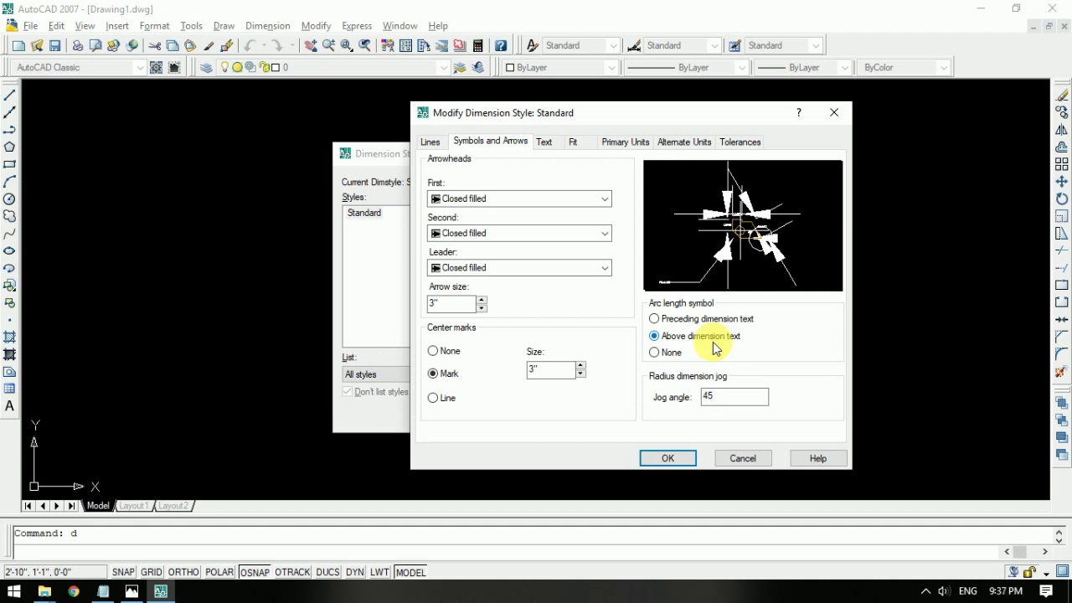
# Step: Set the dimension text to the Standard text style, ByLayer color, no fill color and a height of 0.18"
pyautogui.click(549, 144)
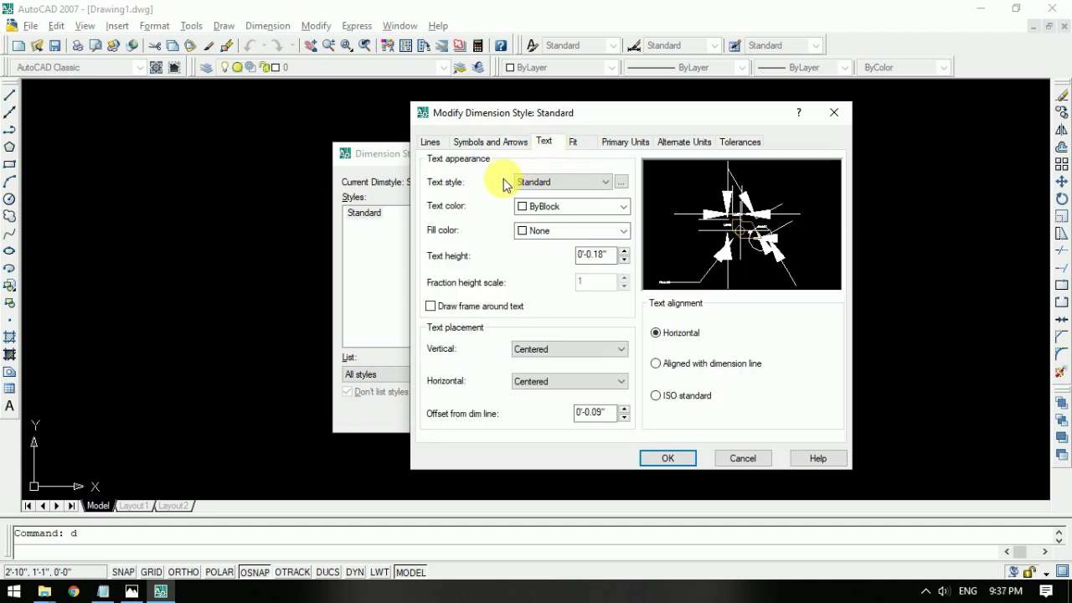
pyautogui.click(544, 183)
pyautogui.click(552, 207)
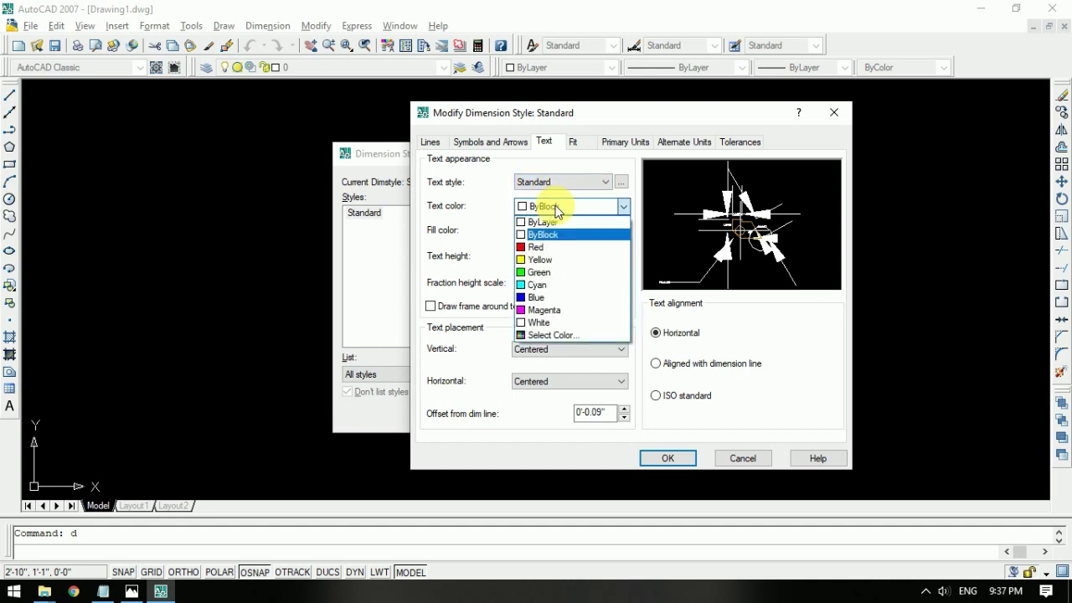
pyautogui.click(553, 219)
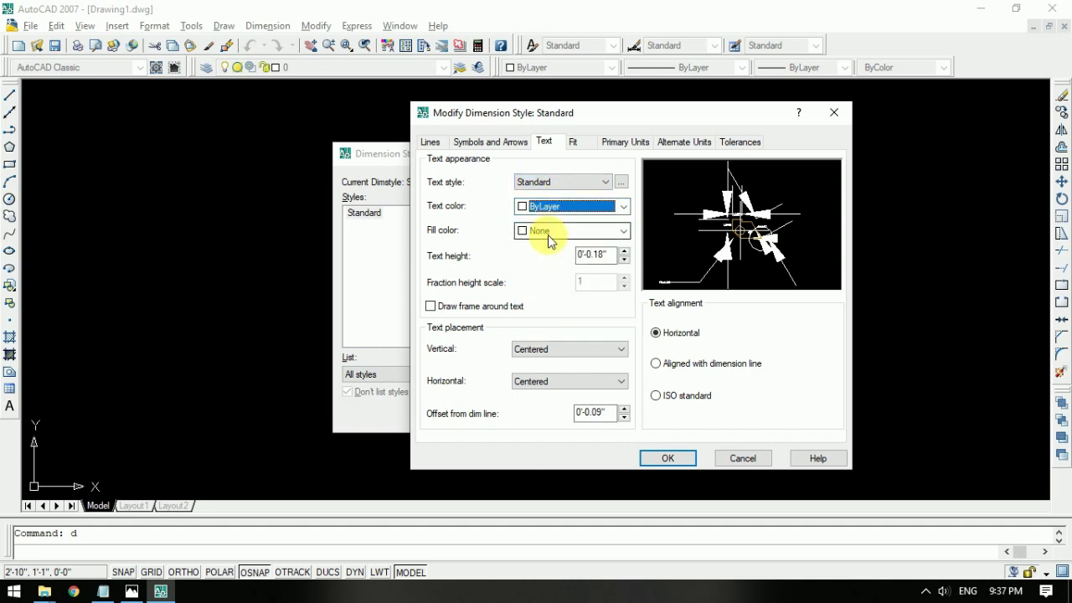
pyautogui.click(548, 234)
pyautogui.click(545, 241)
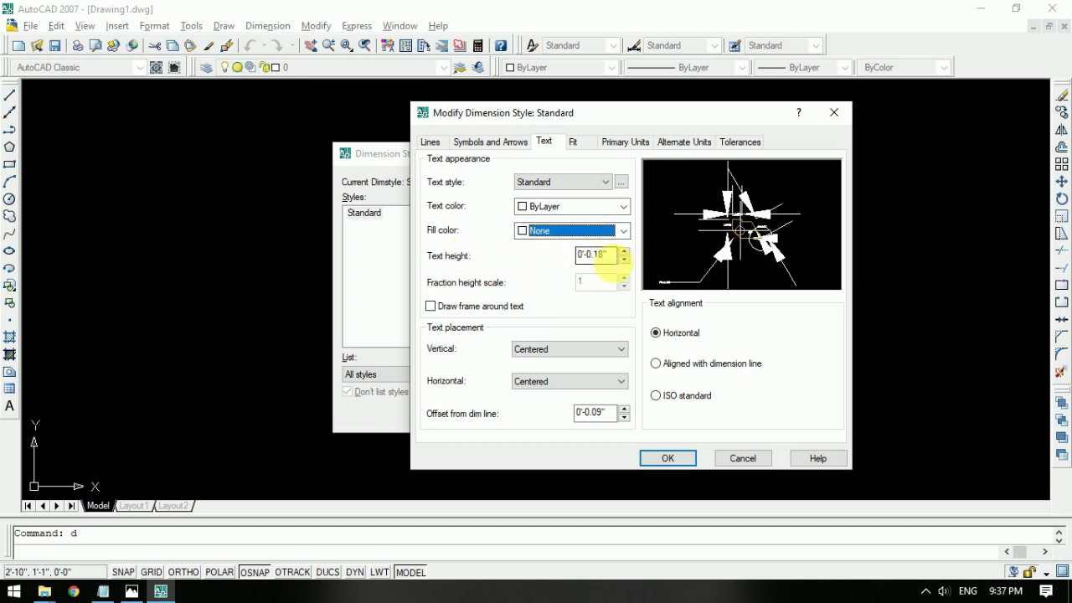
pyautogui.moveTo(612, 259); pyautogui.dragTo(541, 232)
pyautogui.write('0.18')
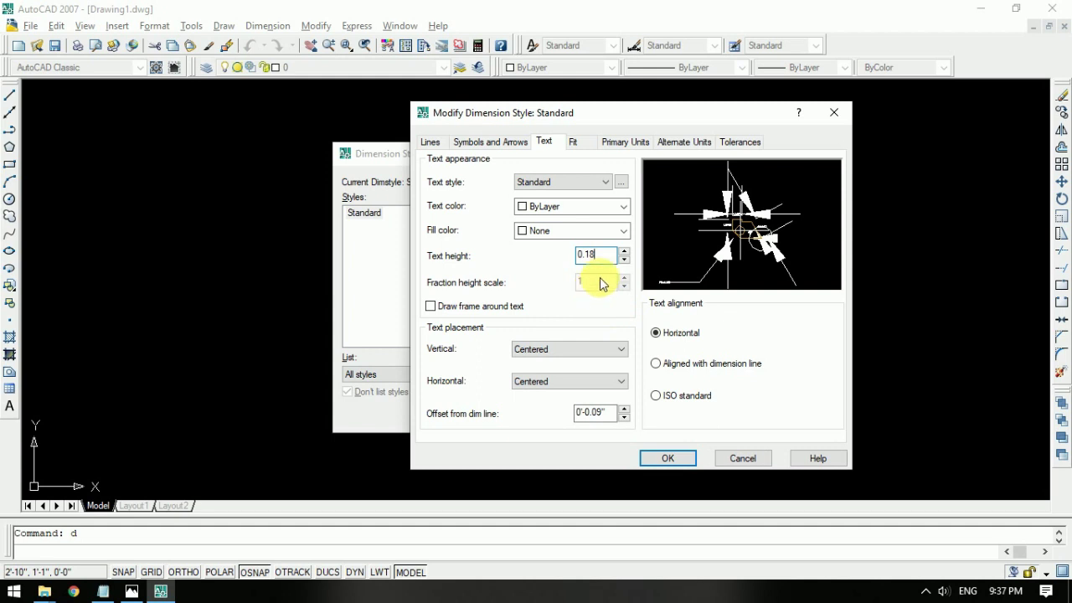
# Step: Align the text with the dimension line, placed Above vertically and Centered horizontally, with a 0.18" offset from the dimension line
pyautogui.click(707, 366)
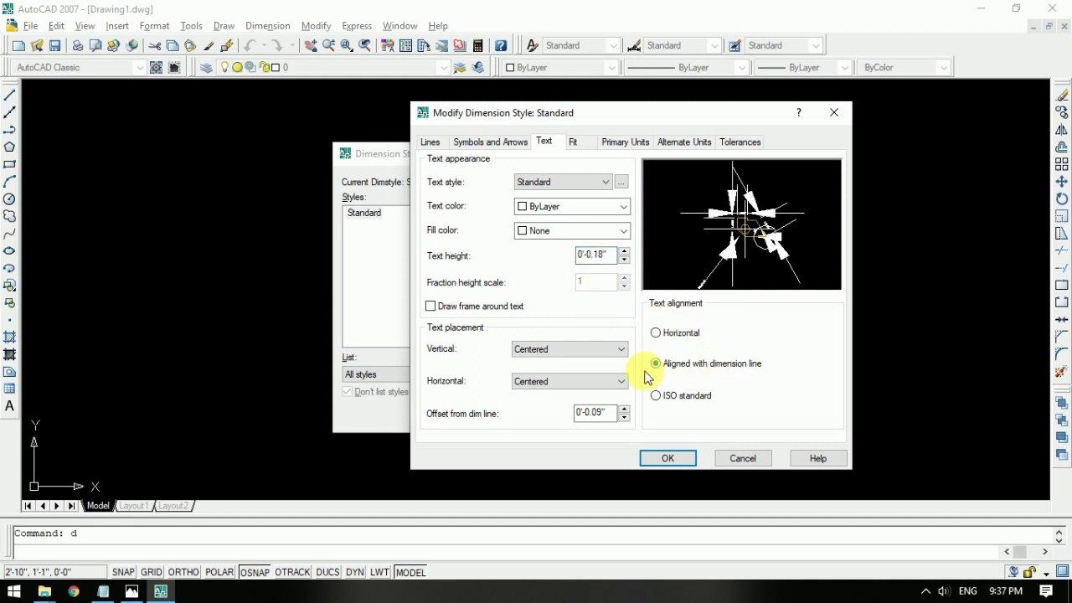
pyautogui.click(578, 350)
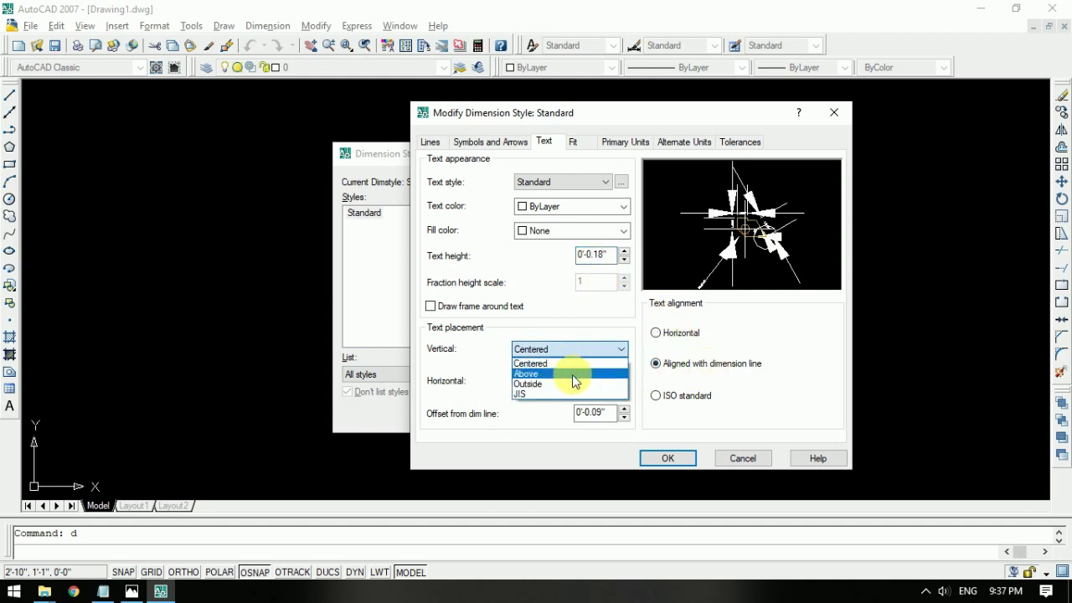
pyautogui.click(572, 375)
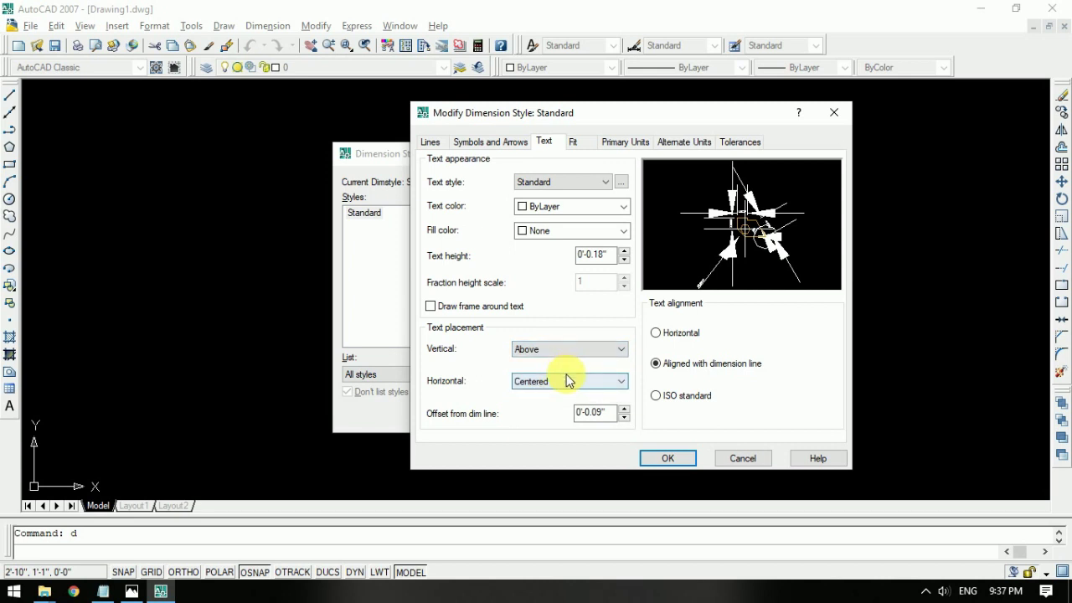
pyautogui.click(566, 380)
pyautogui.click(570, 392)
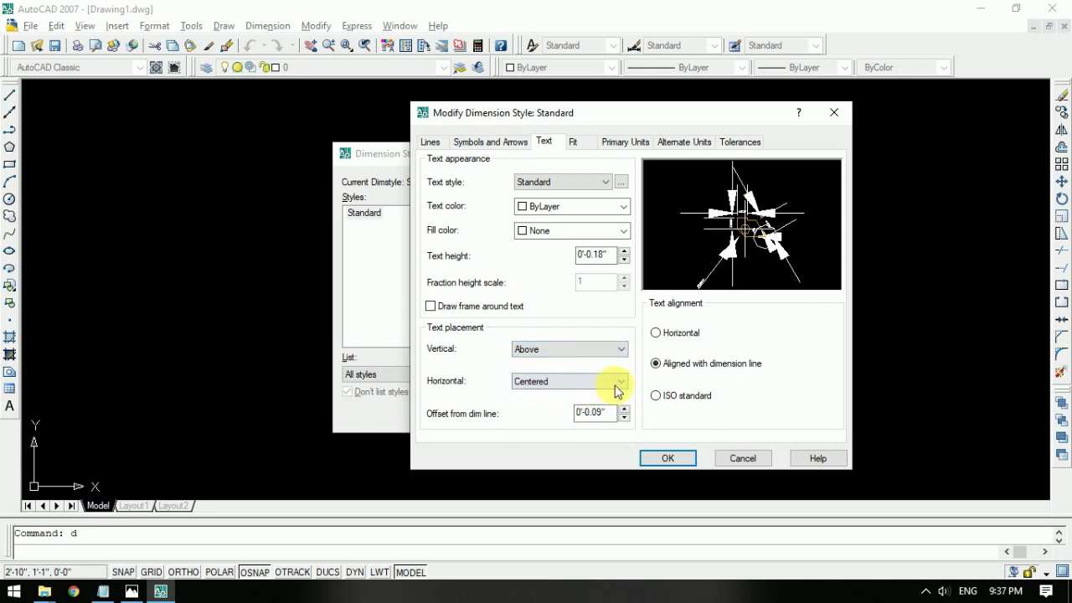
pyautogui.doubleClick(605, 412)
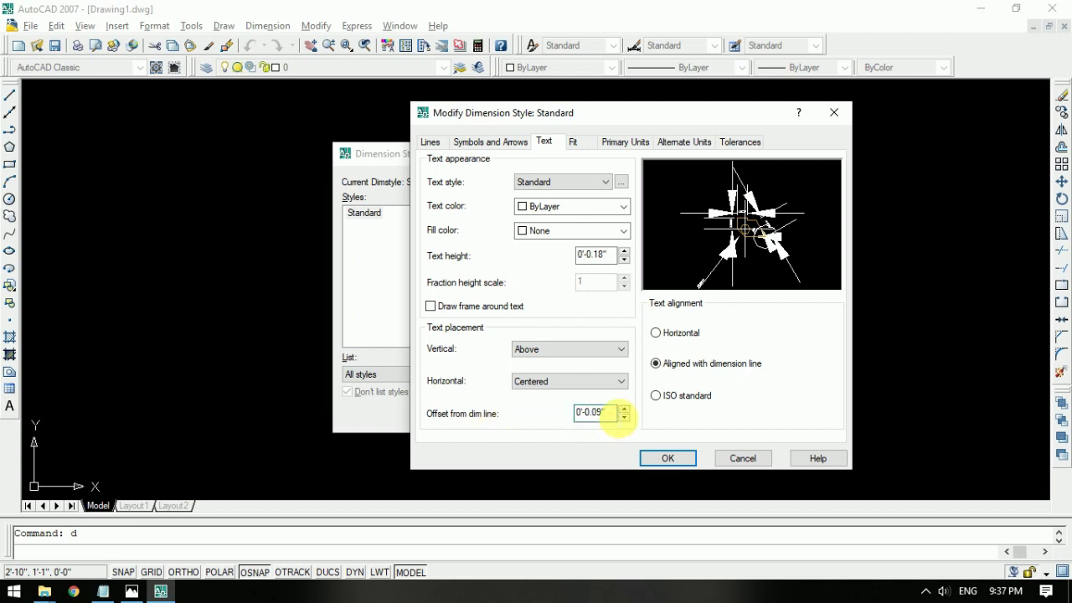
pyautogui.moveTo(607, 411); pyautogui.dragTo(567, 412)
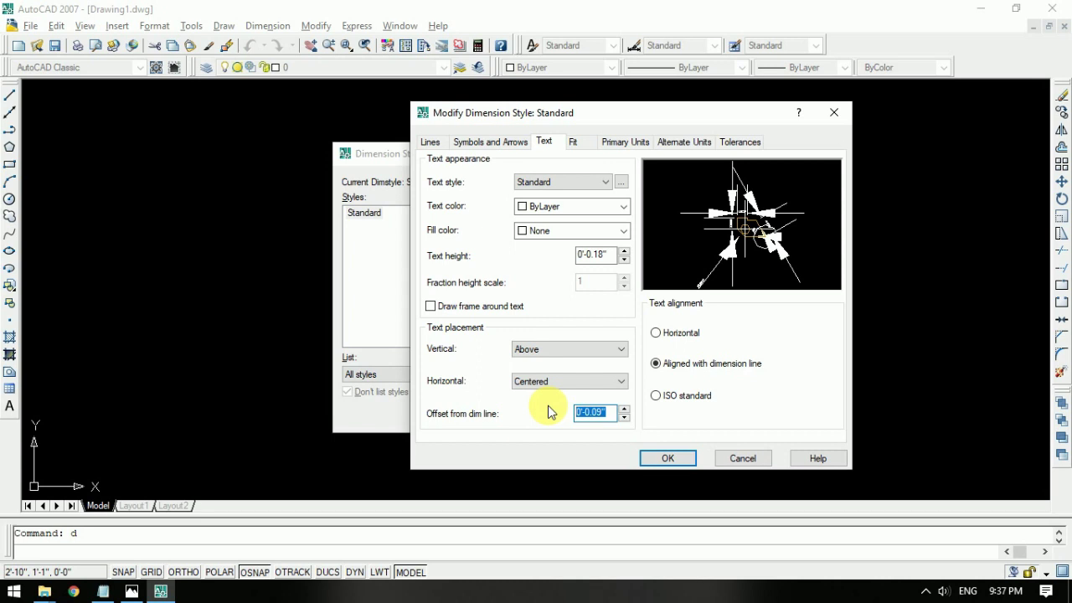
pyautogui.write('0.18')
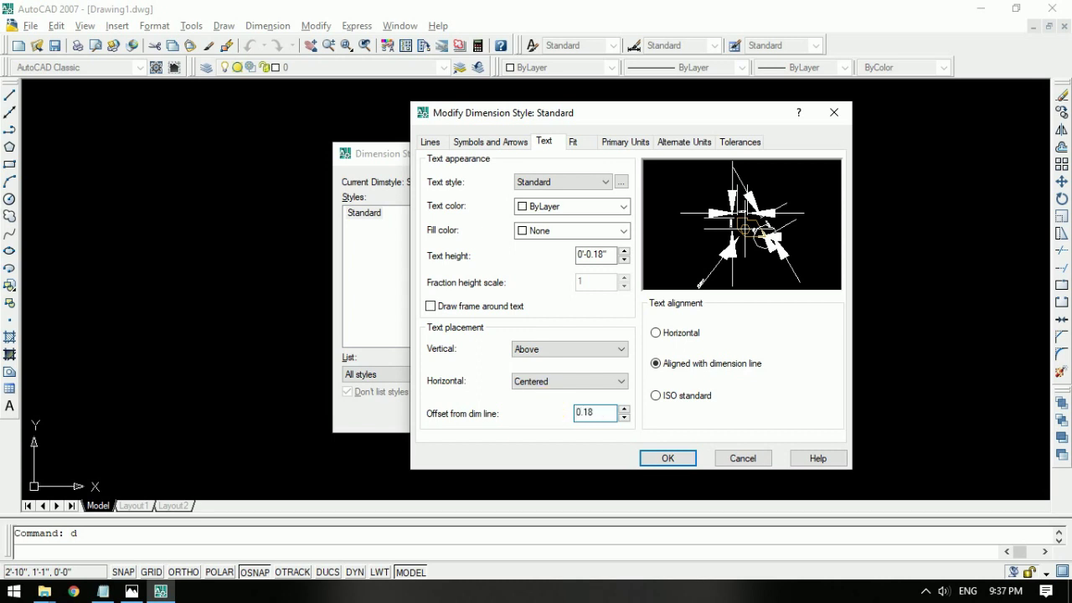
# Step: Set the linear primary units to Engineering with a precision of 0'-0" and apply the Standard style changes
pyautogui.click(581, 144)
pyautogui.click(612, 147)
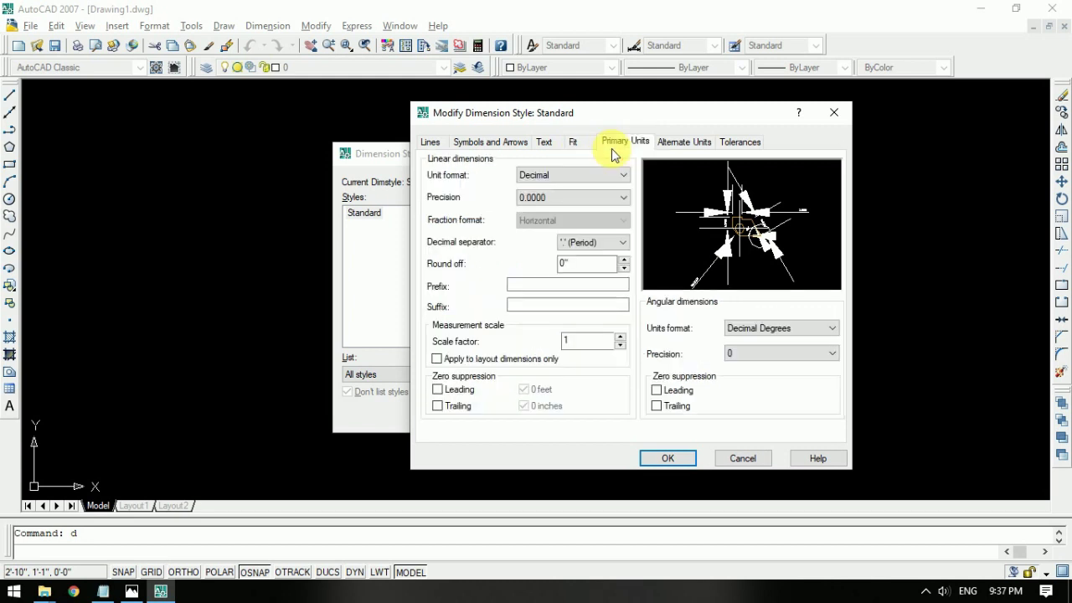
pyautogui.click(584, 178)
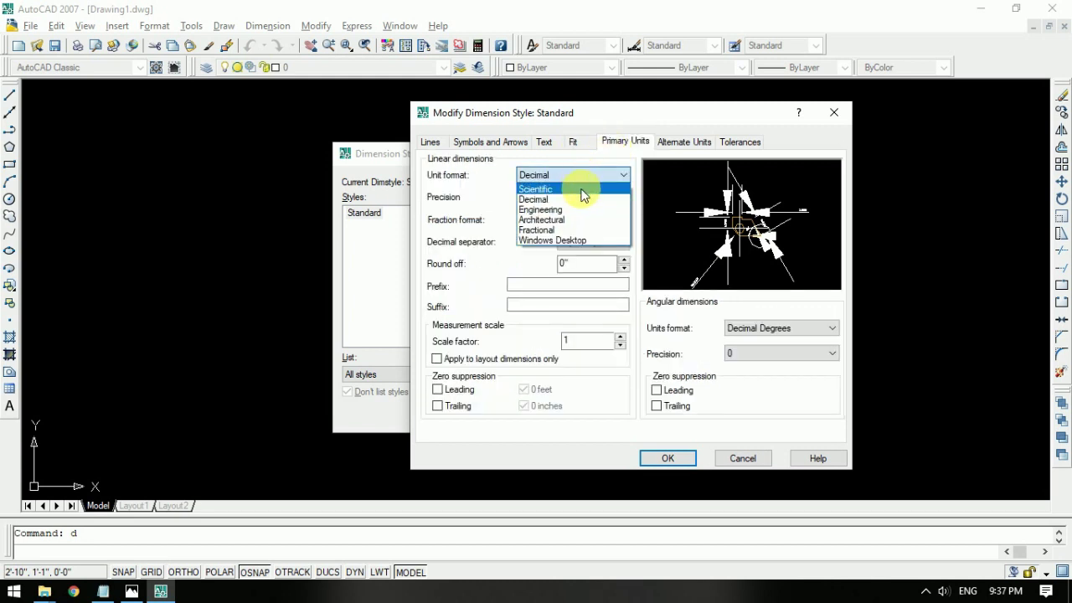
pyautogui.click(584, 211)
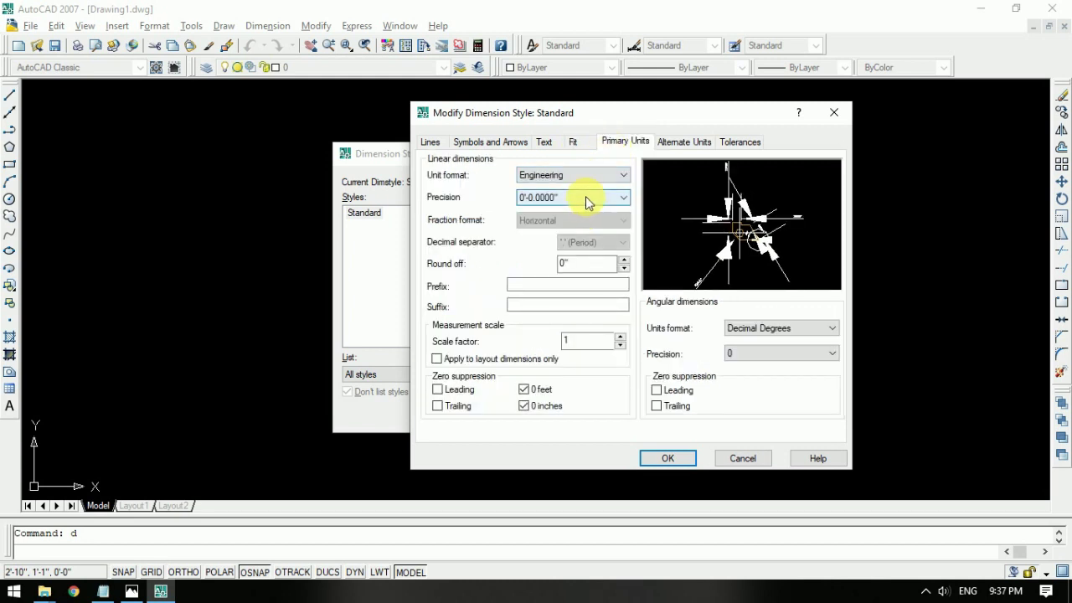
pyautogui.click(586, 196)
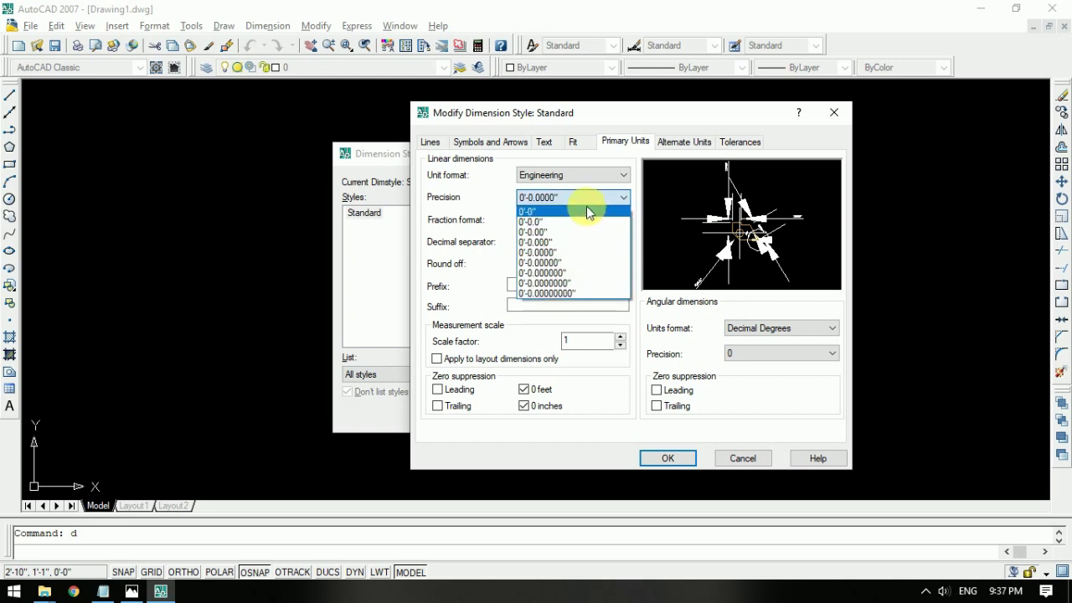
pyautogui.click(587, 209)
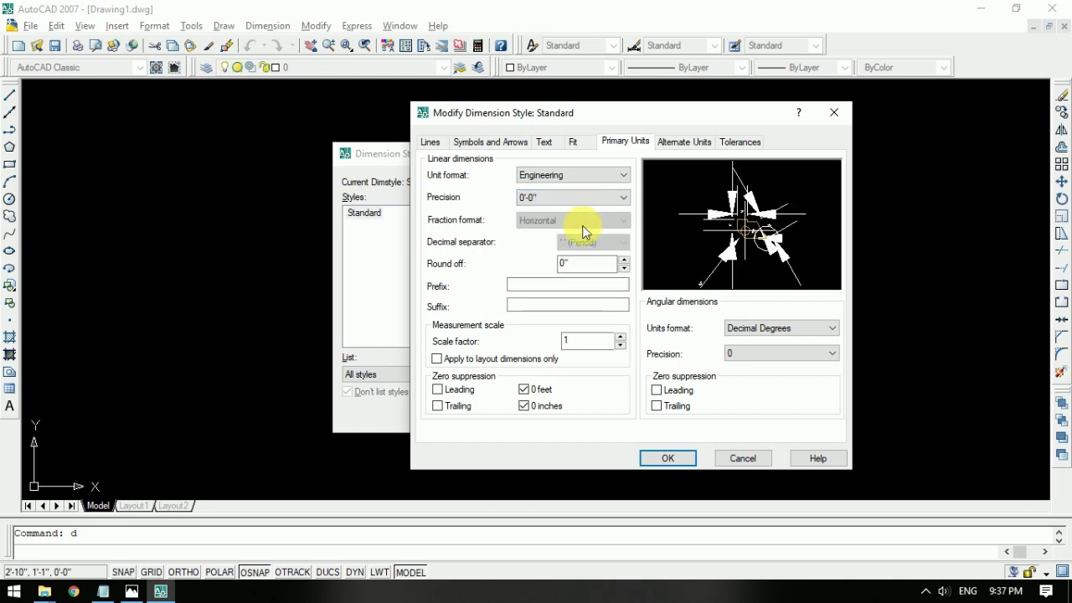
pyautogui.click(675, 458)
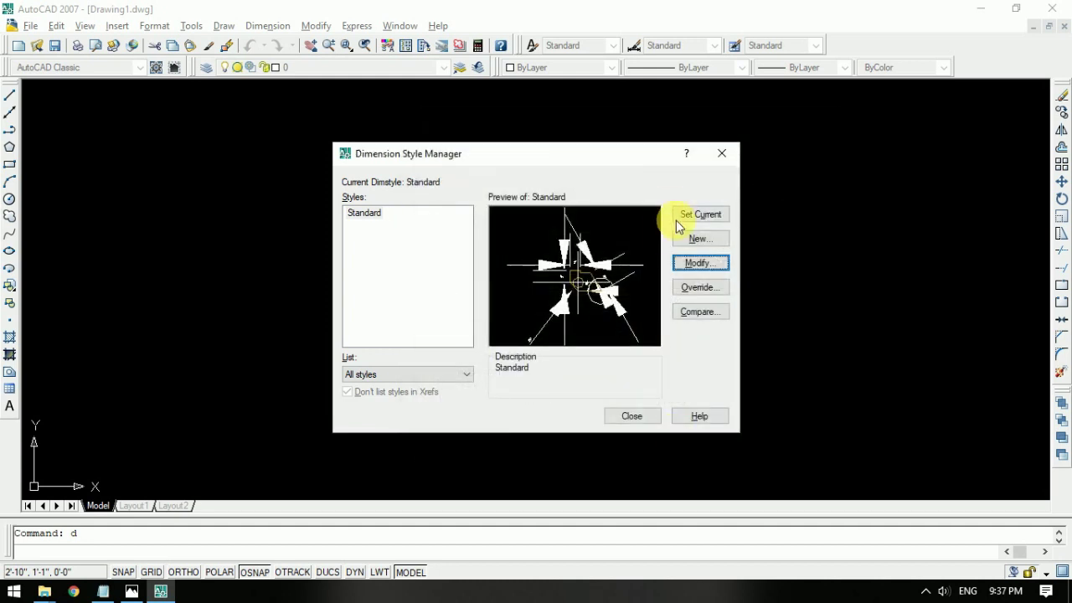
# Step: Close the dimension style manager and run MVSETUP without paper space, choosing Engineering as the units type
pyautogui.click(631, 416)
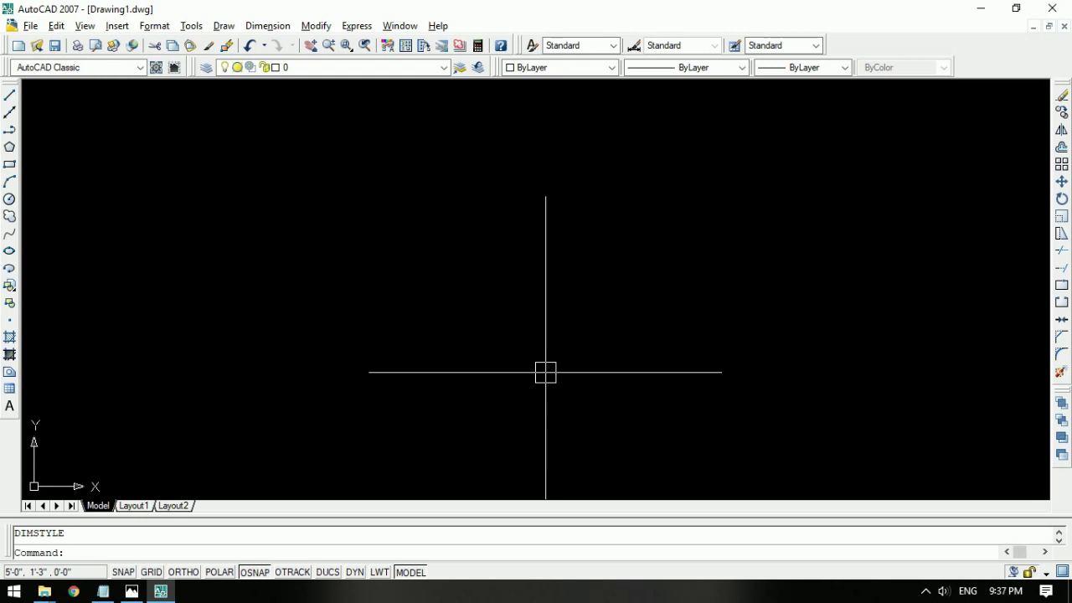
pyautogui.write('mvse')
pyautogui.write('tup')
pyautogui.press('Return')
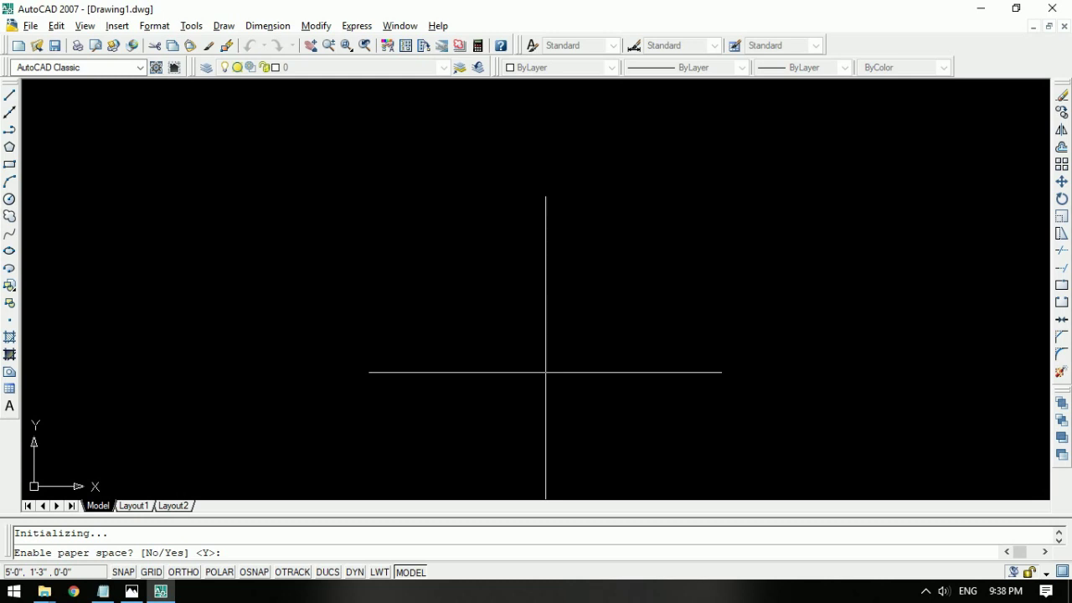
pyautogui.write('n')
pyautogui.press('Return')
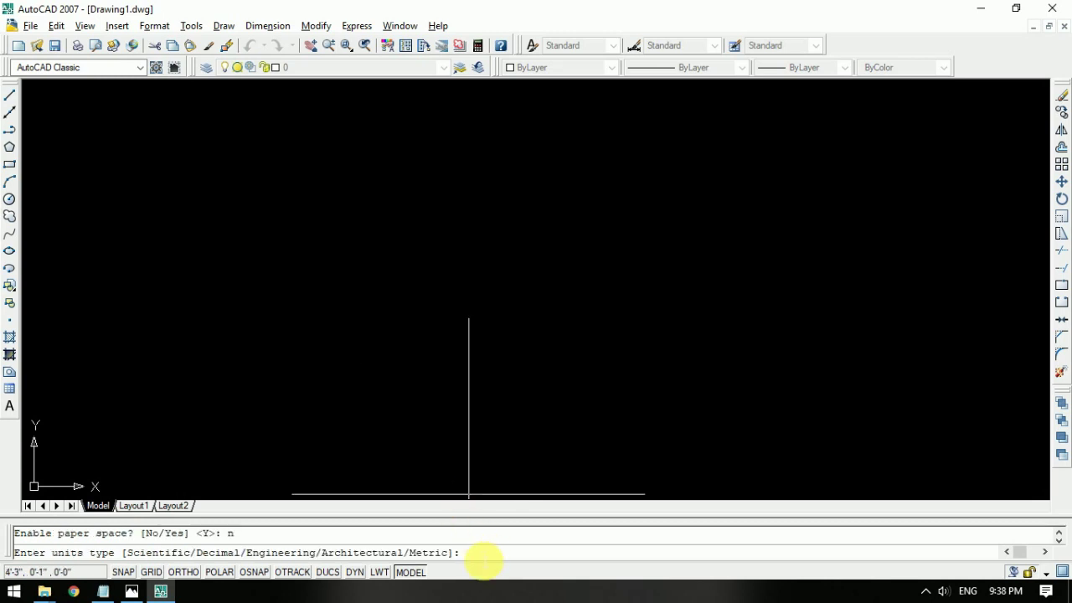
pyautogui.write('e')
pyautogui.press('Return')
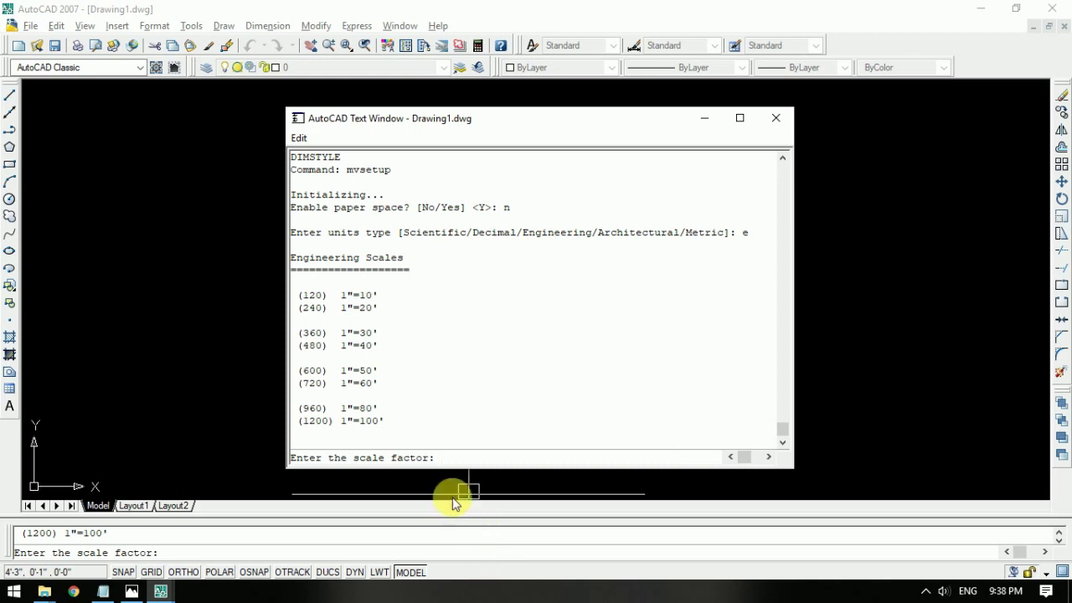
# Step: Examine the 1"=80' entry in the list of Engineering scales and its scale factor
pyautogui.moveTo(381, 410); pyautogui.dragTo(282, 411)
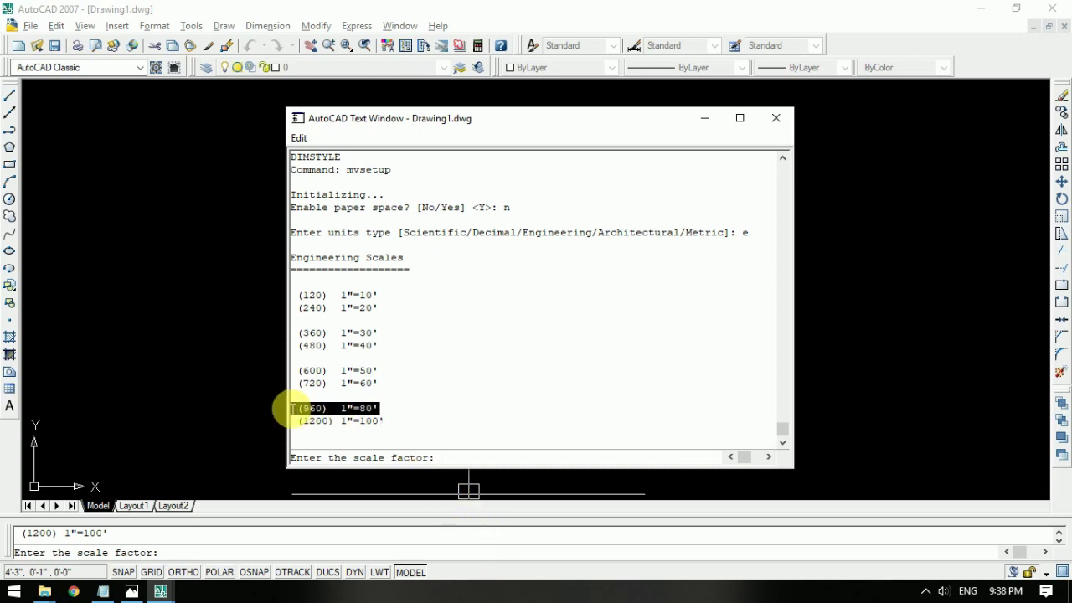
pyautogui.click(359, 410)
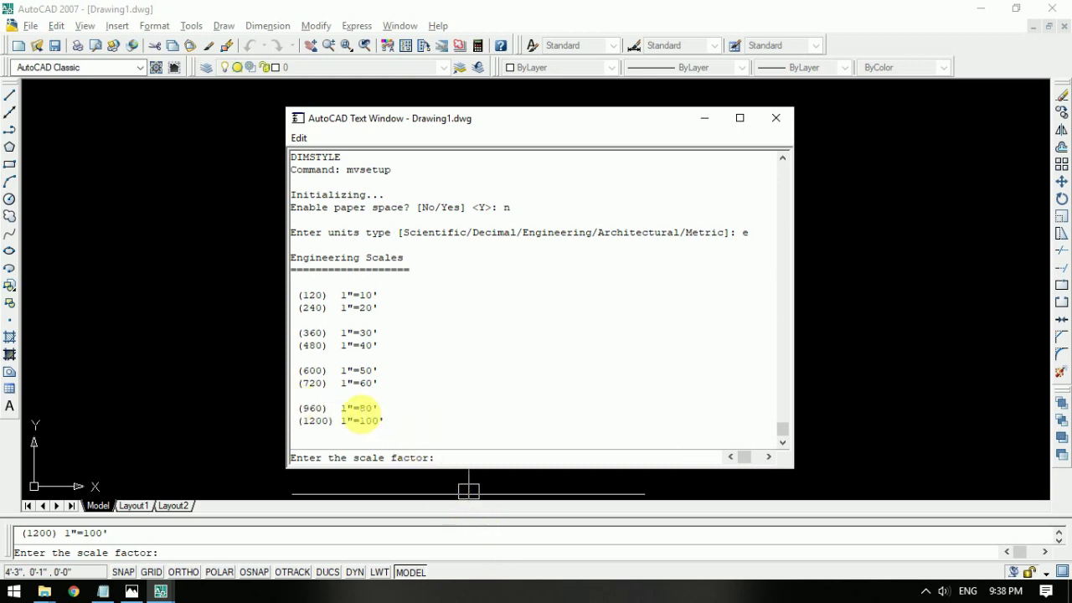
pyautogui.moveTo(346, 409); pyautogui.dragTo(369, 415)
pyautogui.click(371, 416)
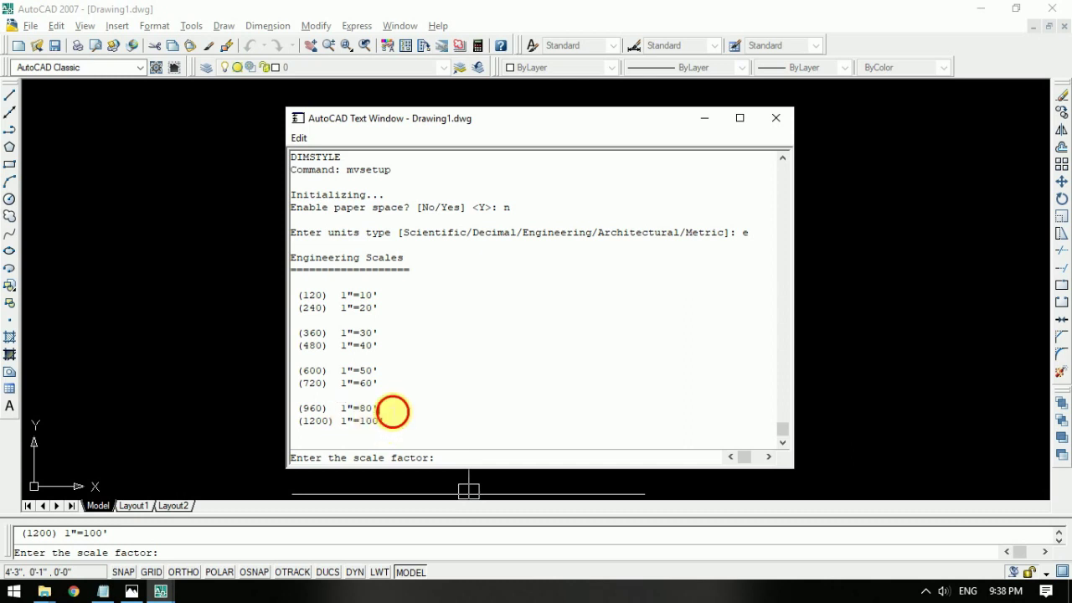
pyautogui.tripleClick(360, 410)
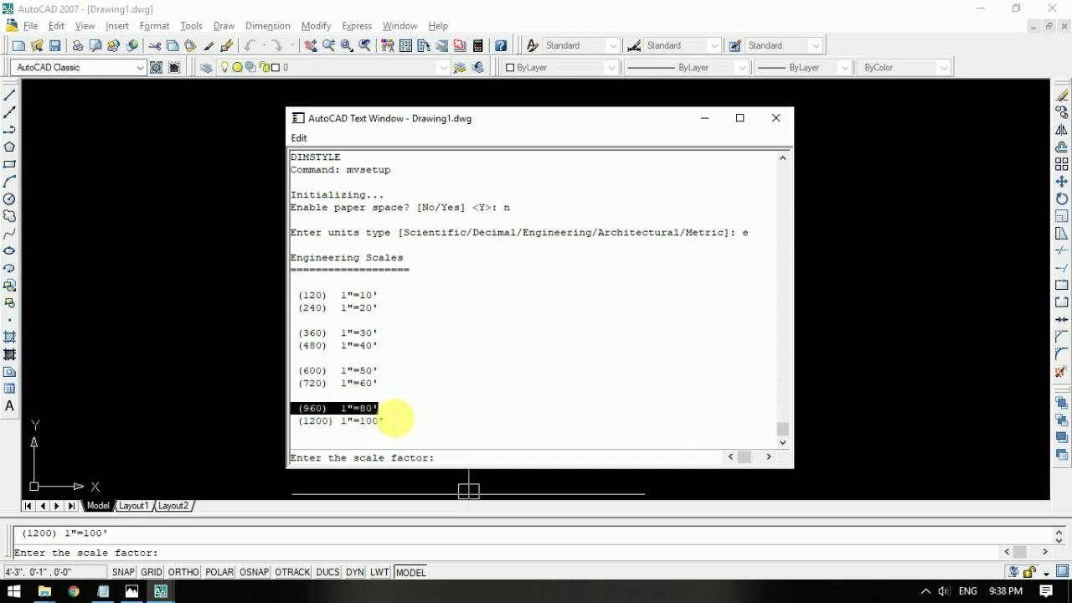
pyautogui.click(391, 416)
pyautogui.moveTo(379, 410); pyautogui.dragTo(366, 412)
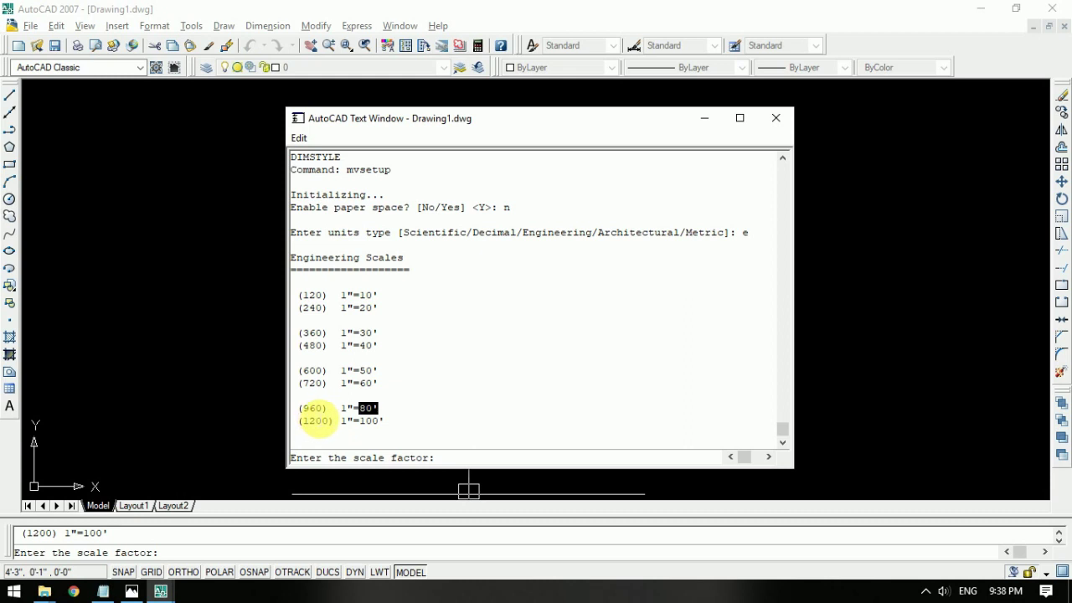
pyautogui.click(400, 417)
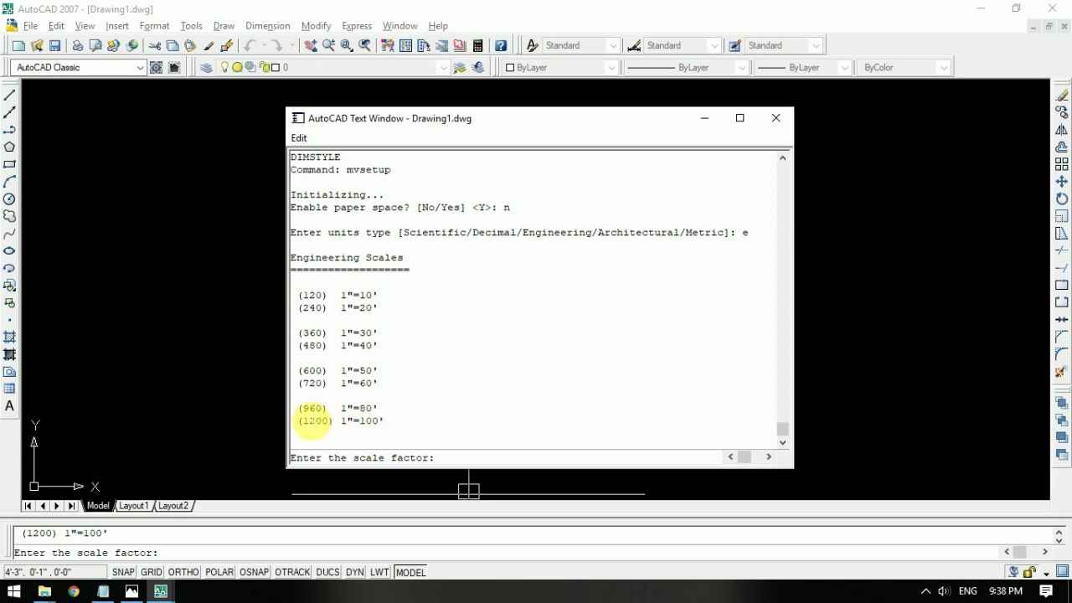
# Step: Enter 96 as the MVSETUP scale factor, comparing it with the 960 entry in the Engineering scales list
pyautogui.write('96')
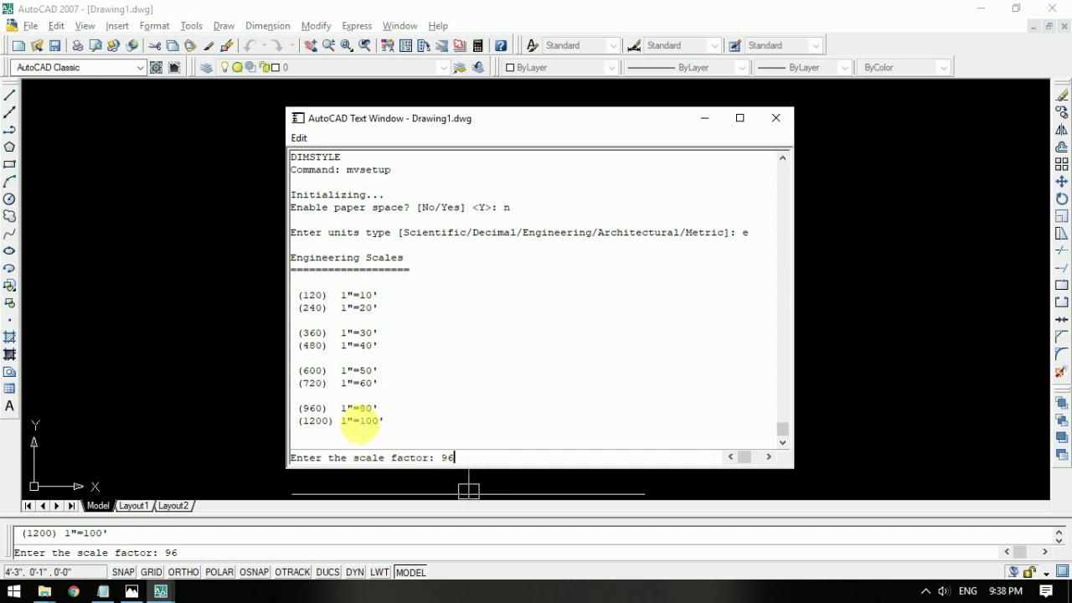
pyautogui.moveTo(347, 408); pyautogui.dragTo(299, 410)
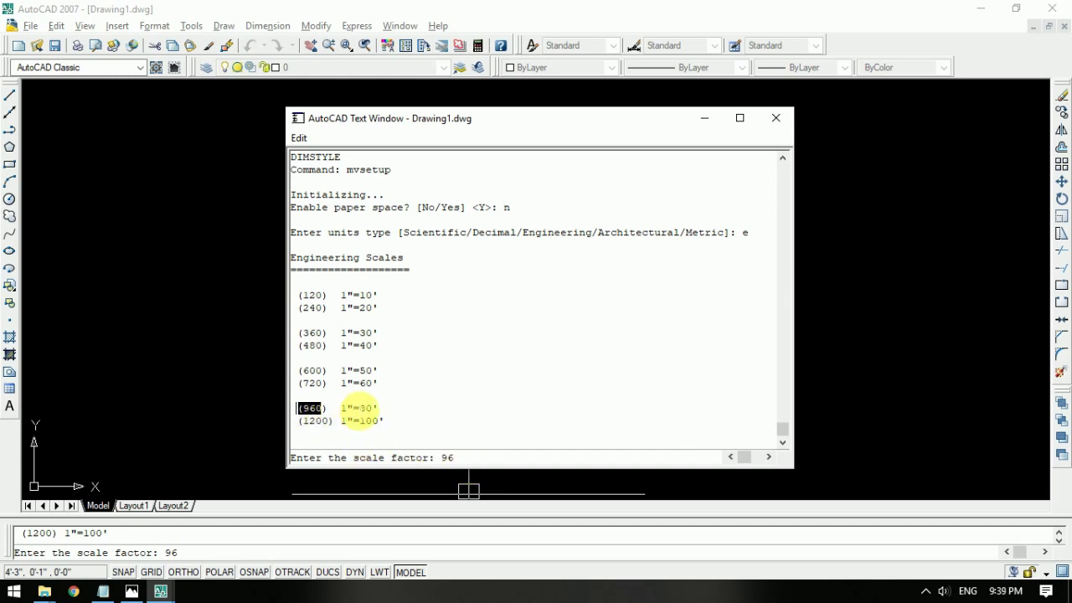
pyautogui.click(379, 409)
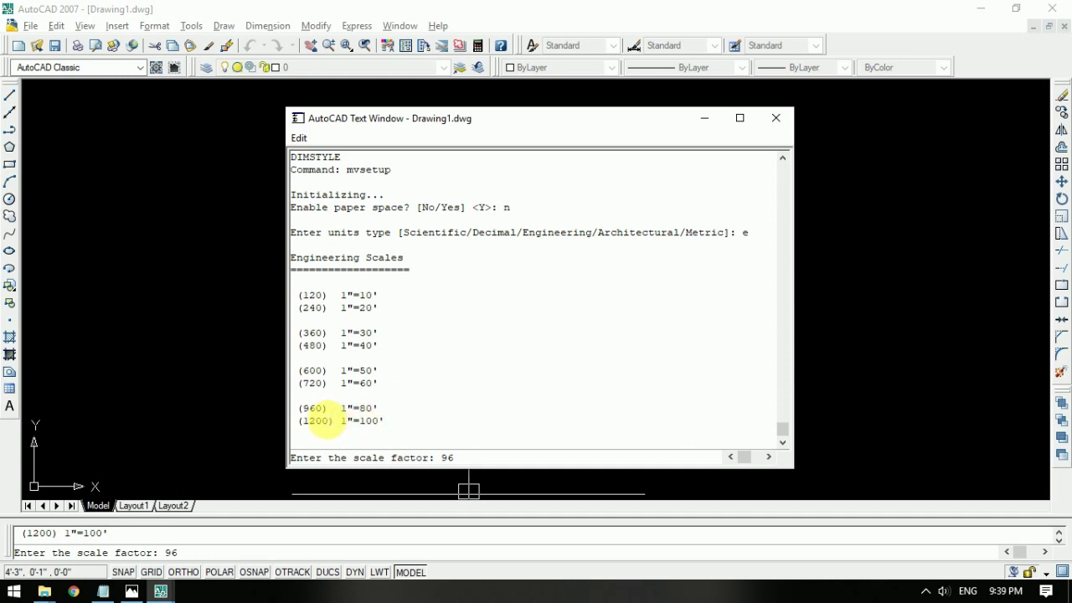
pyautogui.moveTo(304, 408); pyautogui.dragTo(316, 410)
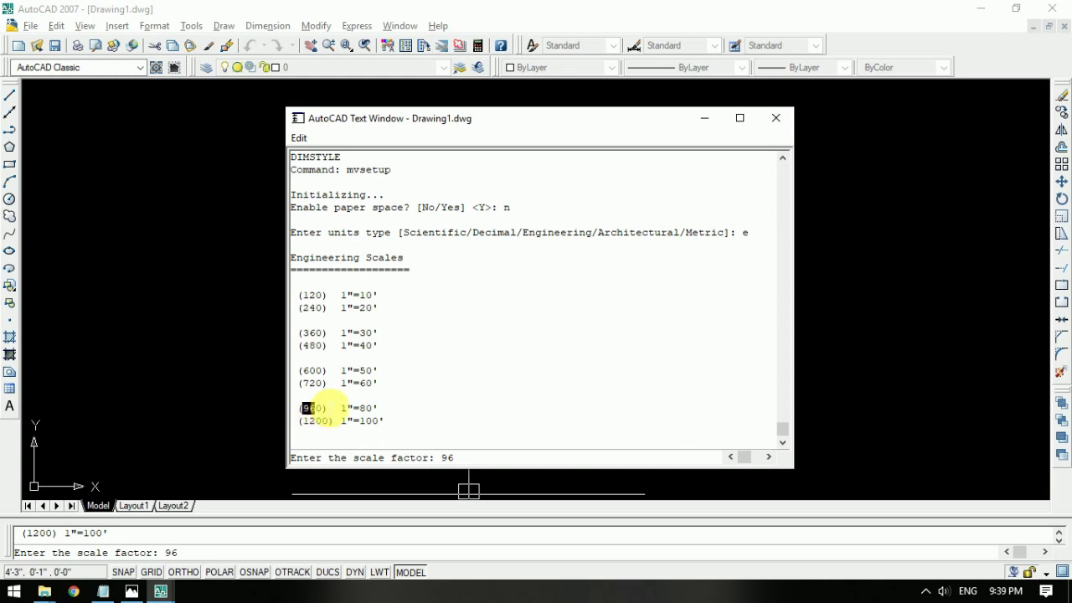
pyautogui.click(325, 409)
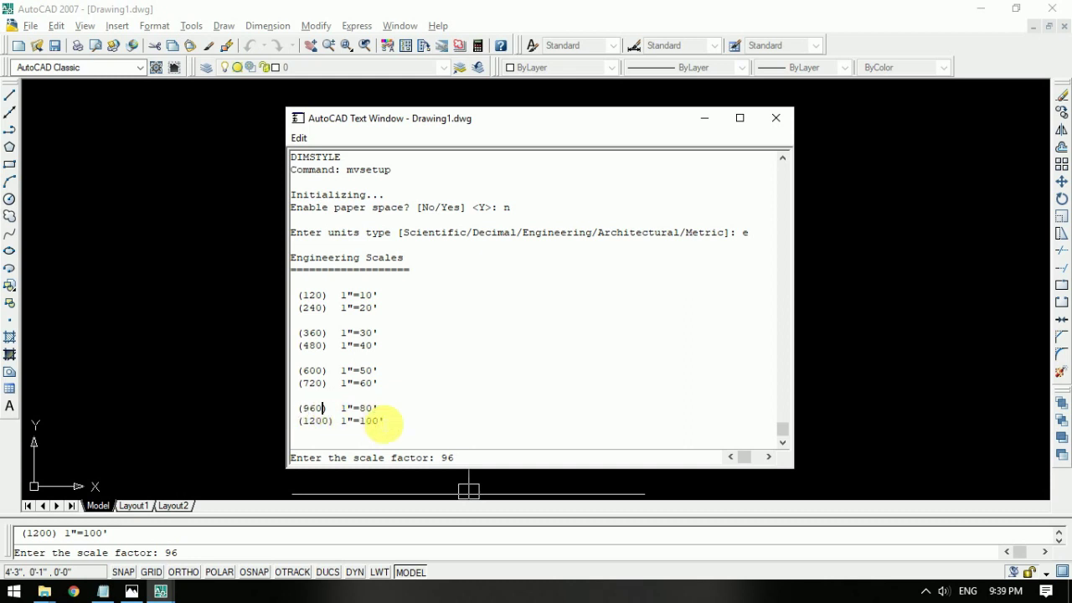
pyautogui.click(348, 409)
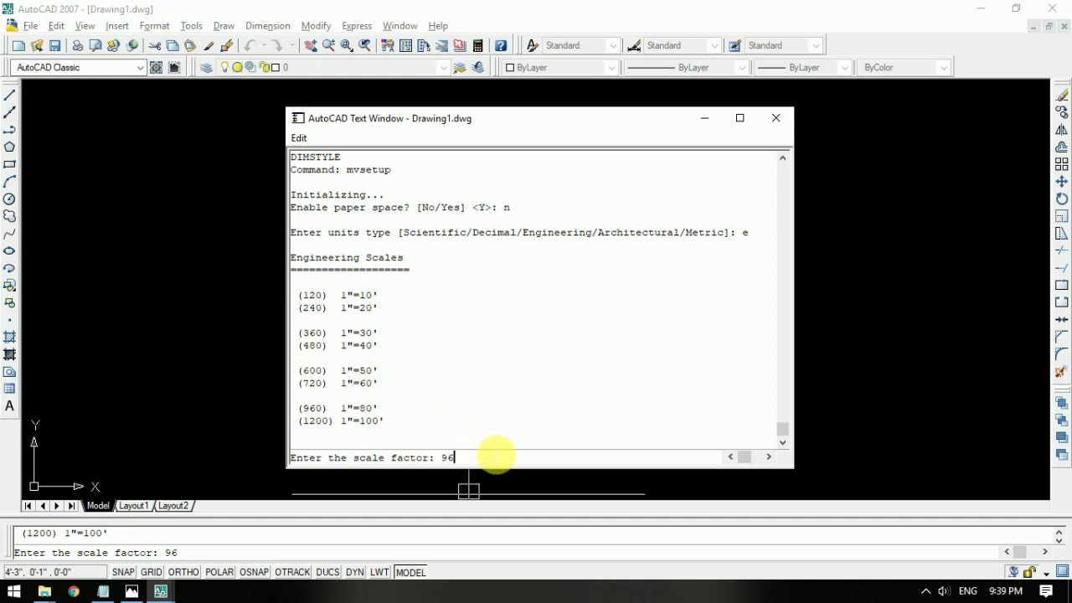
pyautogui.press('Return')
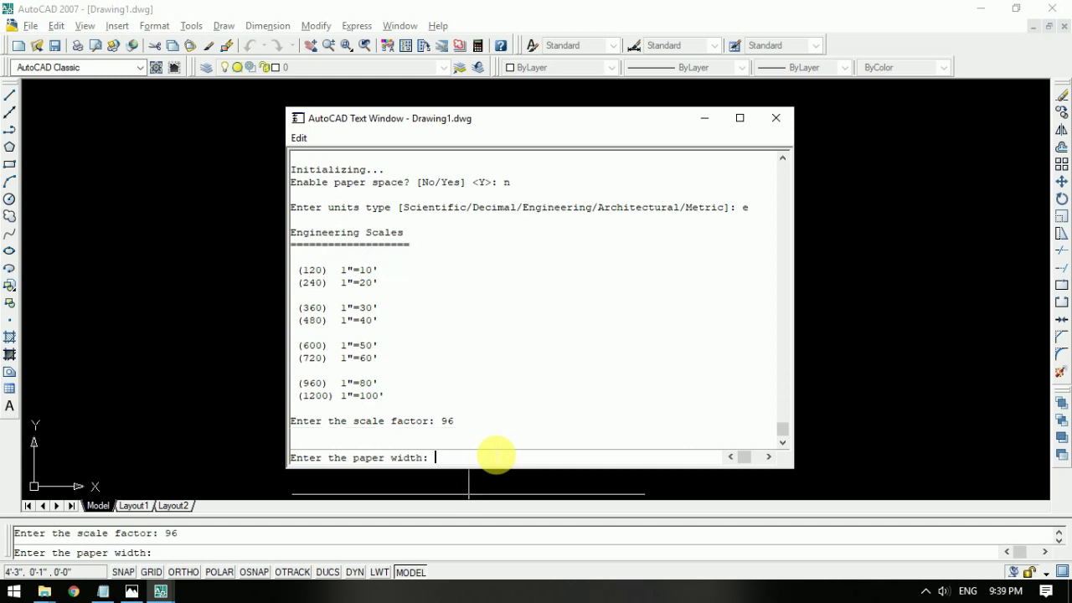
# Step: Set the paper width to 17 and the paper height to 11 to complete the drawing setup
pyautogui.moveTo(378, 383); pyautogui.dragTo(330, 385)
pyautogui.click(347, 384)
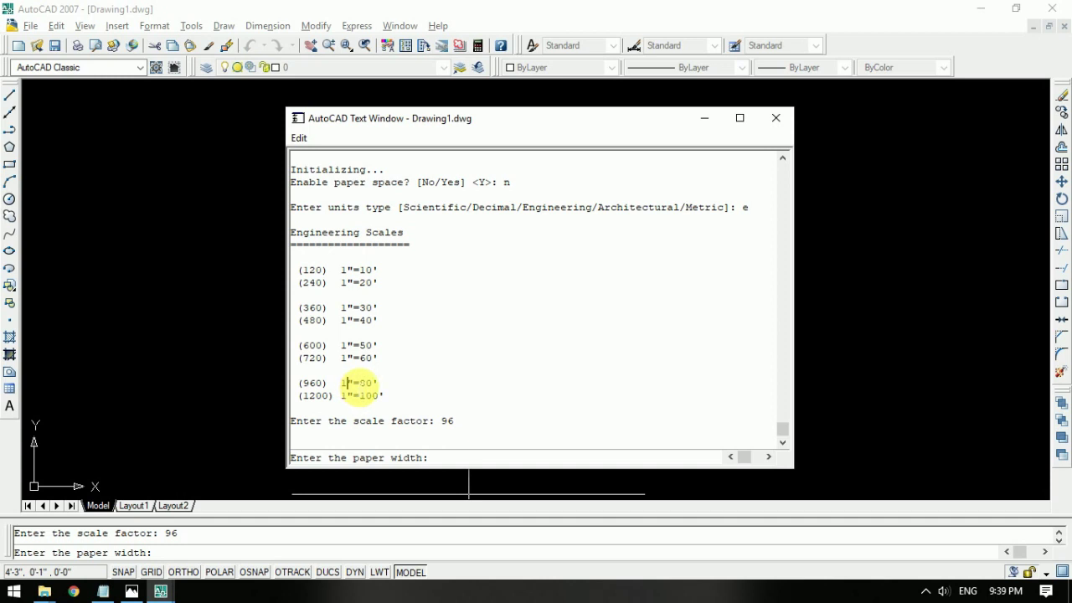
pyautogui.moveTo(466, 423); pyautogui.dragTo(446, 422)
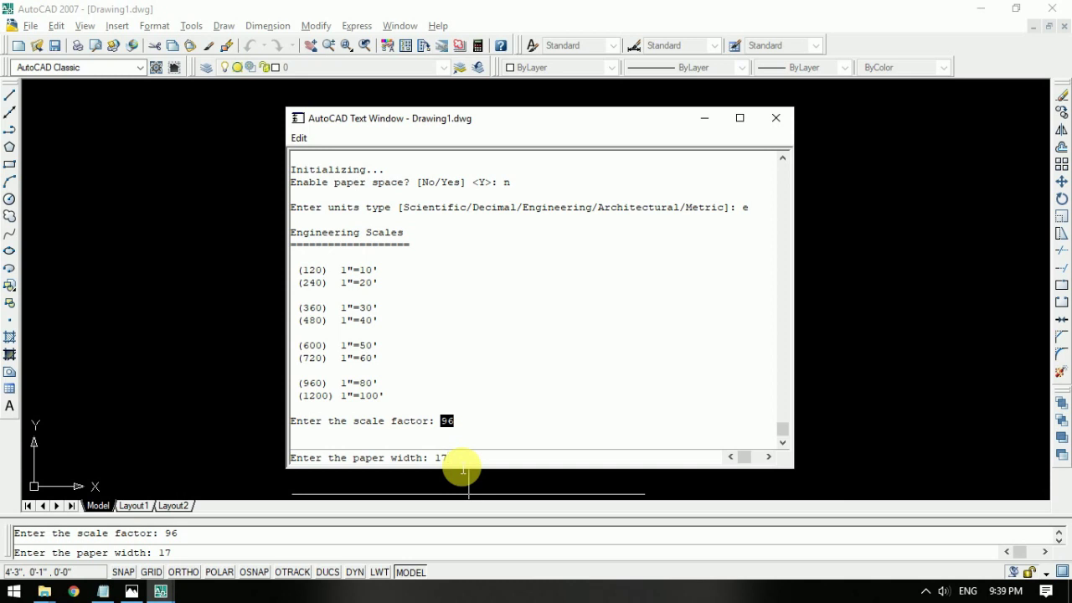
pyautogui.press('Return')
pyautogui.press('Return')
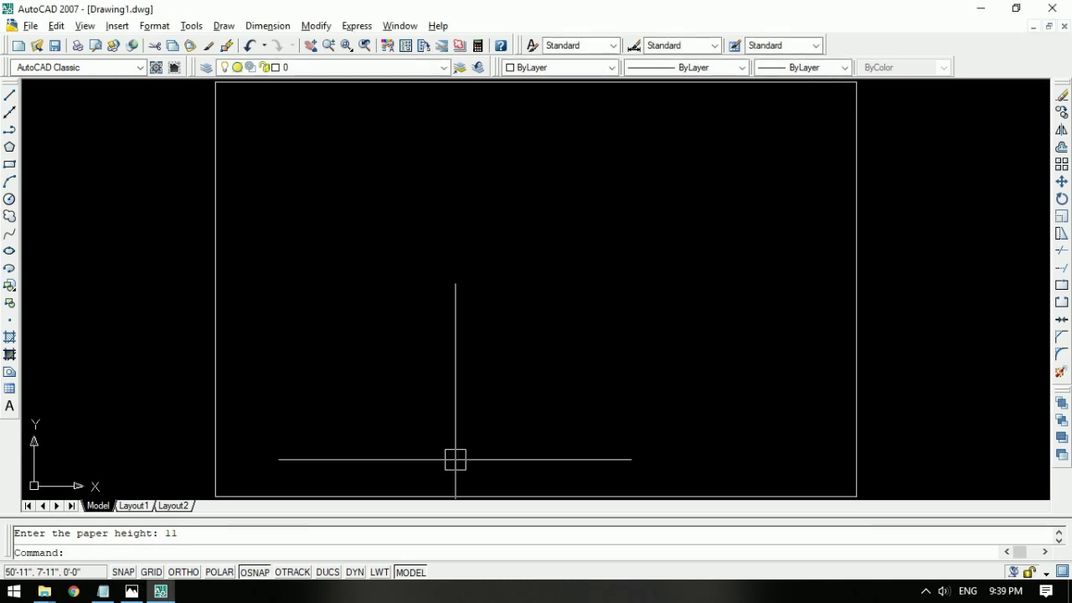
# Step: Draw a horizontal line 60" long with Ortho on, in the empty area to the right of the sheet border
pyautogui.scroll(-3, 754, 299)
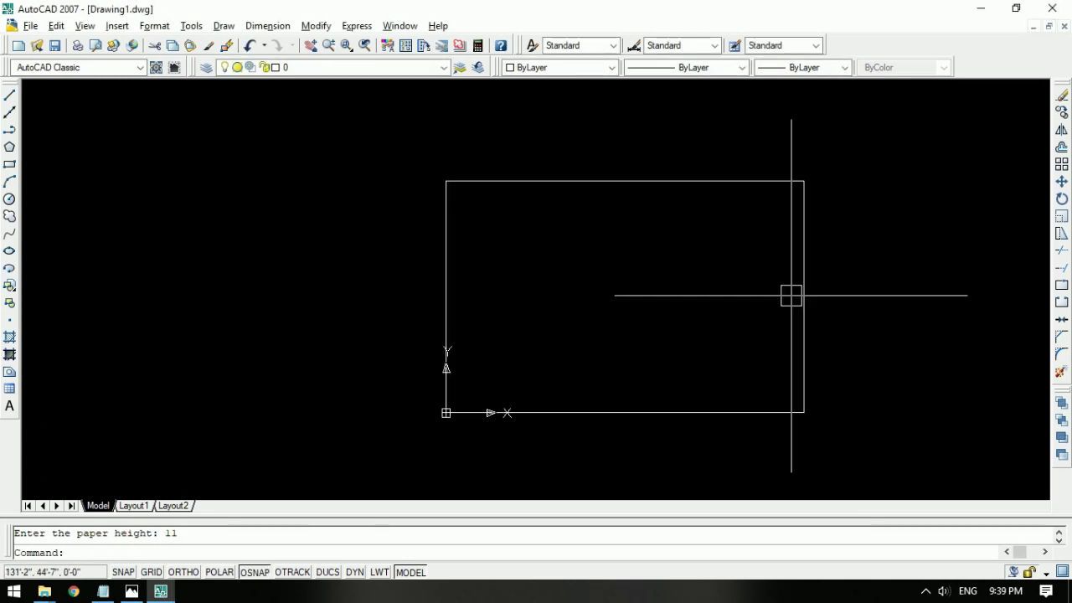
pyautogui.moveTo(790, 294); pyautogui.dragTo(596, 329, button='middle')
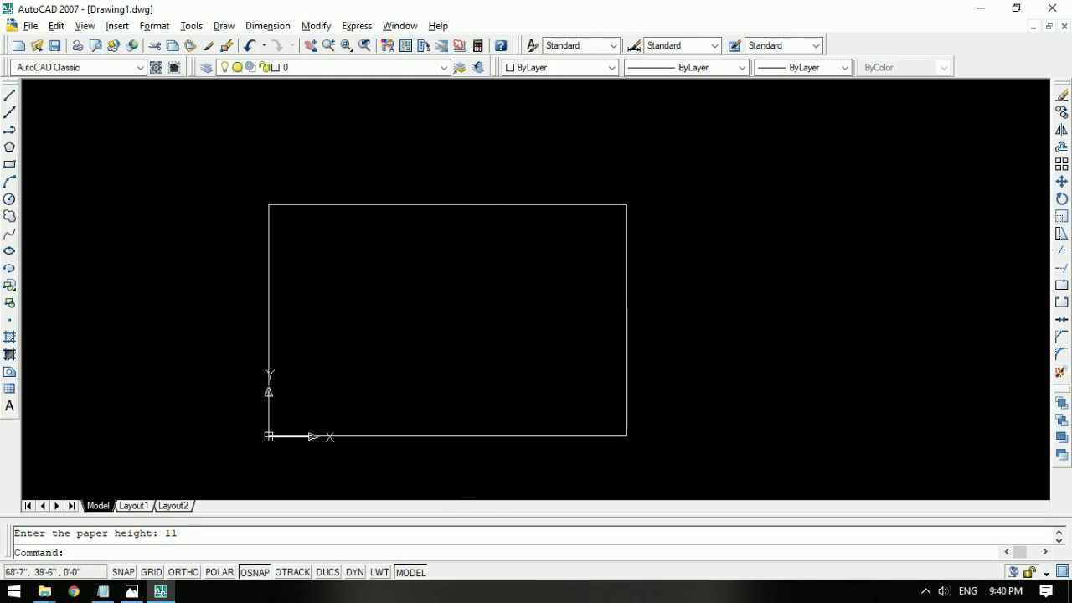
pyautogui.moveTo(450, 338); pyautogui.dragTo(310, 347, button='middle')
pyautogui.moveTo(691, 318); pyautogui.dragTo(531, 316, button='middle')
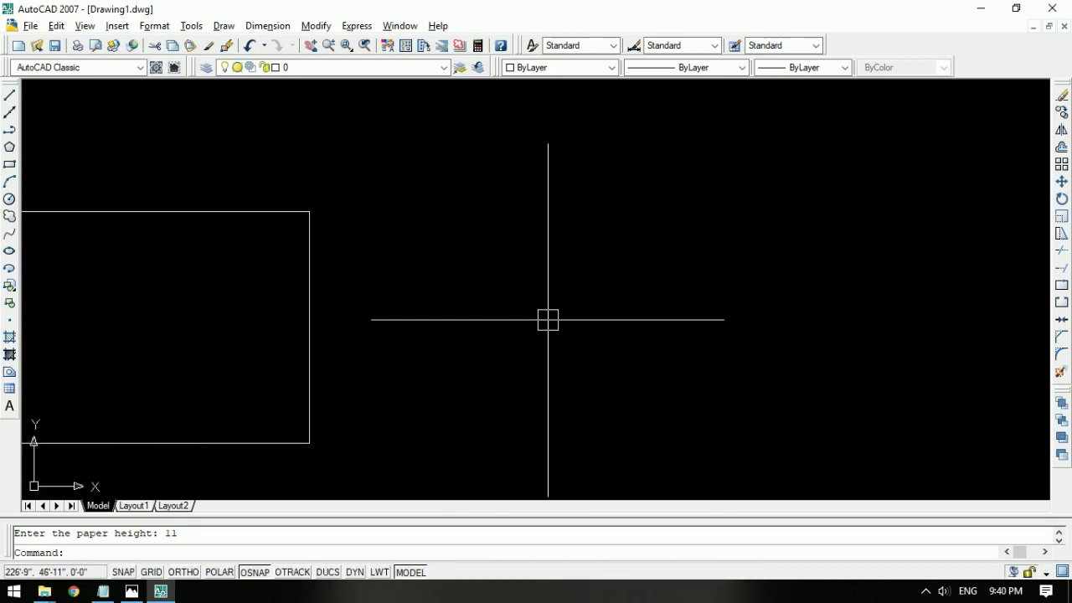
pyautogui.write('l')
pyautogui.press('Return')
pyautogui.click(500, 324)
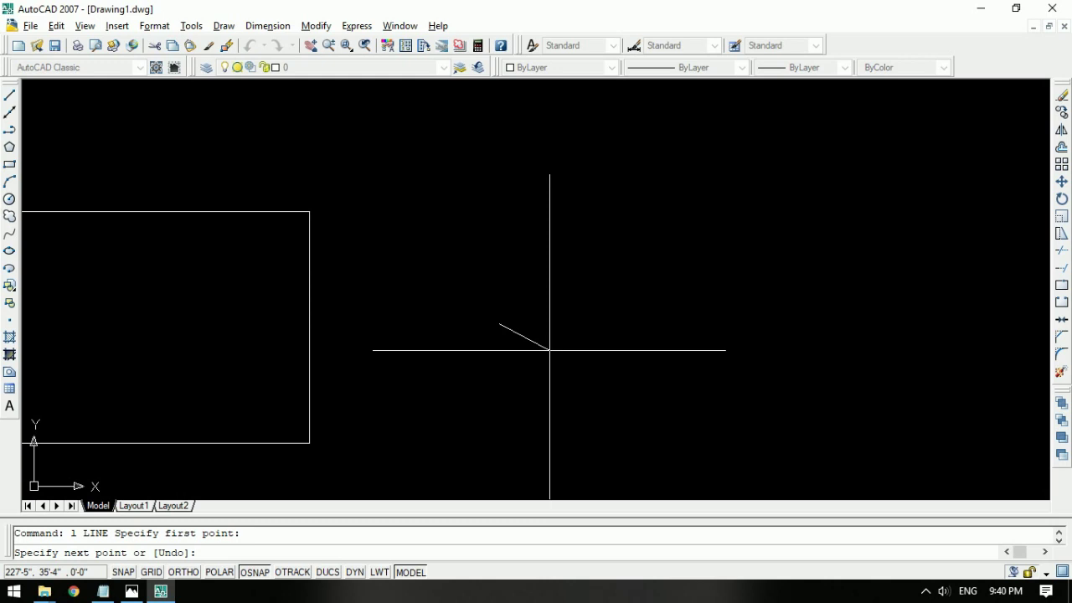
pyautogui.press('F8')
pyautogui.click(638, 324)
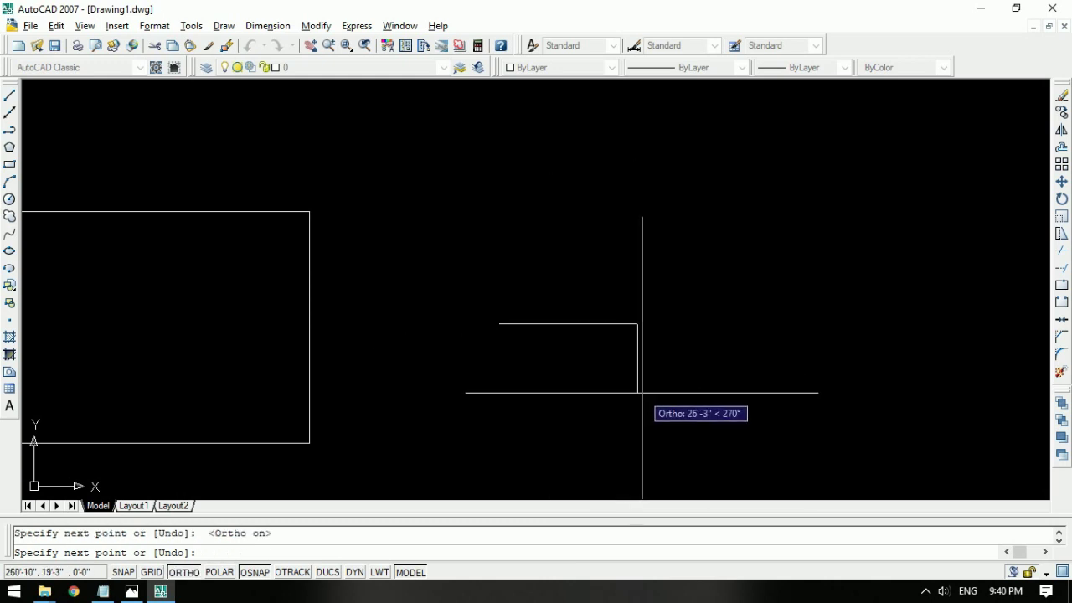
pyautogui.hotkey('ctrl', 'z')
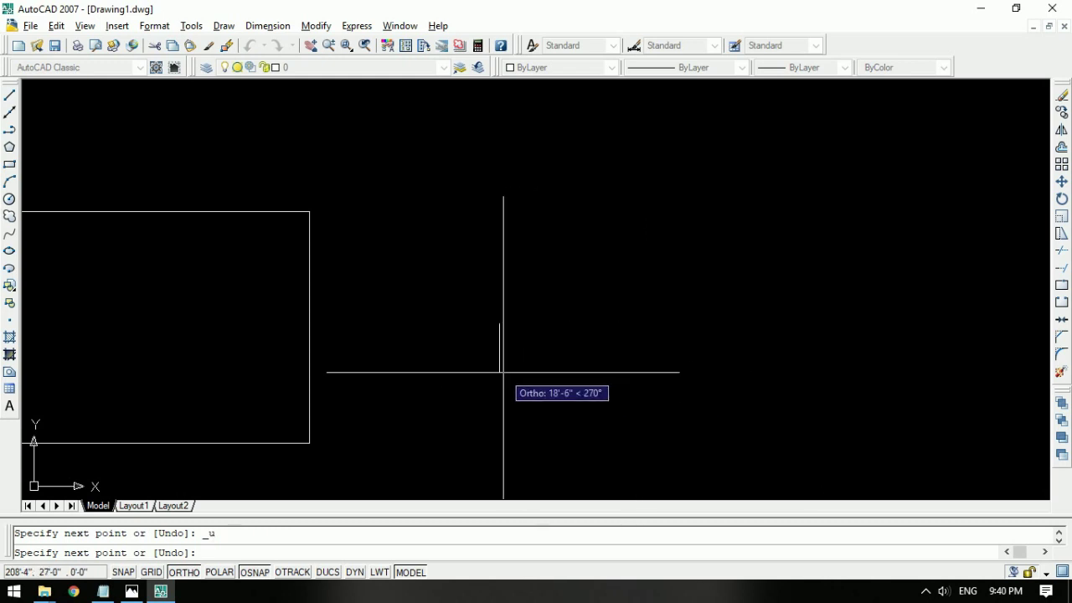
pyautogui.scroll(4, 541, 335)
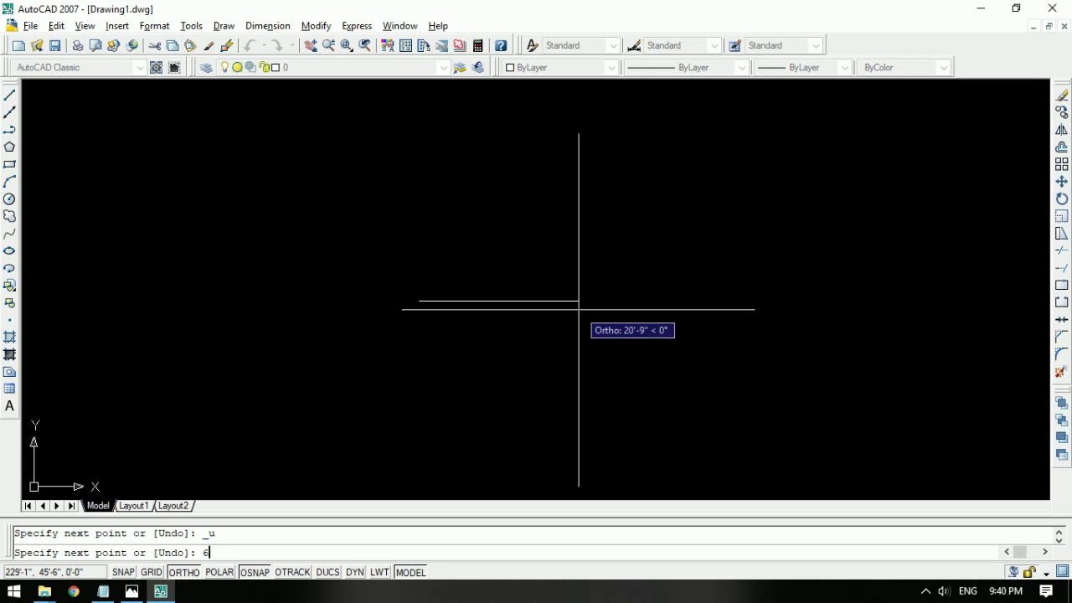
pyautogui.write('0')
pyautogui.press('Return')
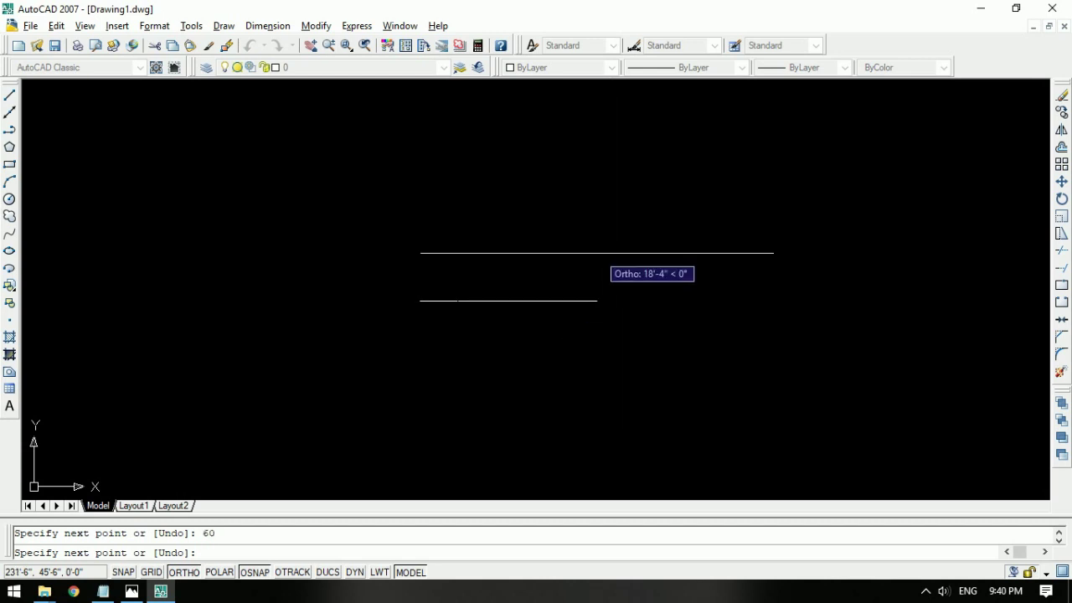
pyautogui.press('Escape')
# Step: Start a linear dimension and review the enabled object snap modes in the drafting settings, accepting them
pyautogui.scroll(4, 389, 298)
pyautogui.scroll(3, 544, 317)
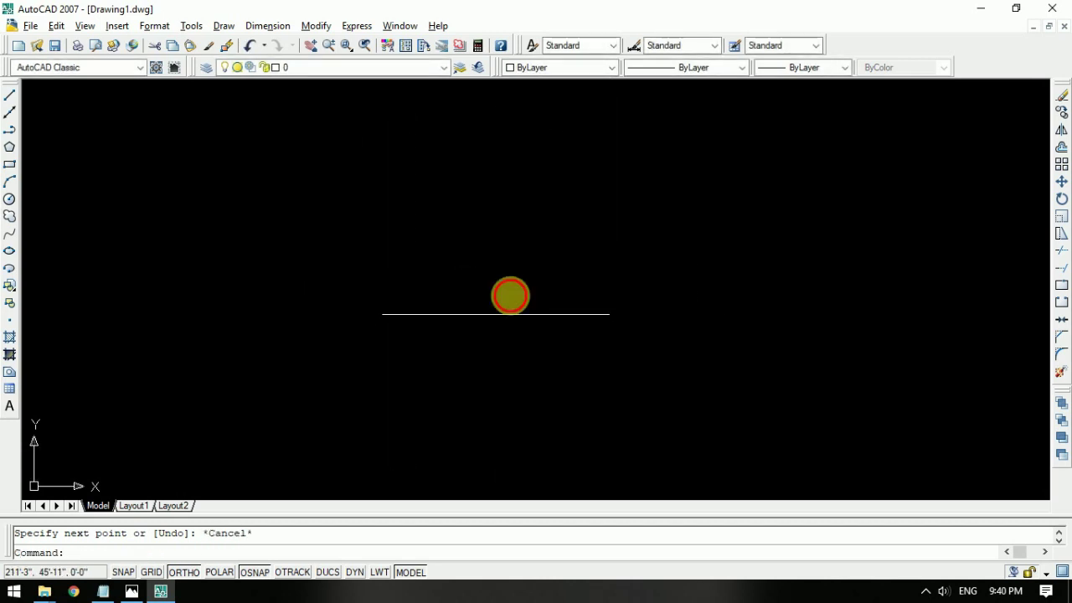
pyautogui.moveTo(510, 296); pyautogui.dragTo(473, 301, button='middle')
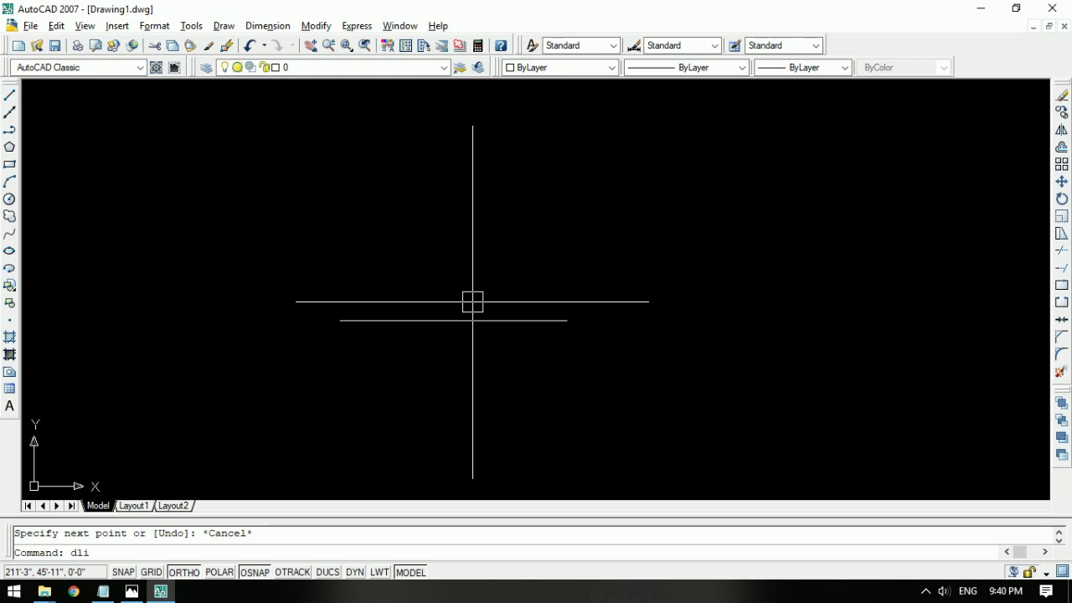
pyautogui.press('Return')
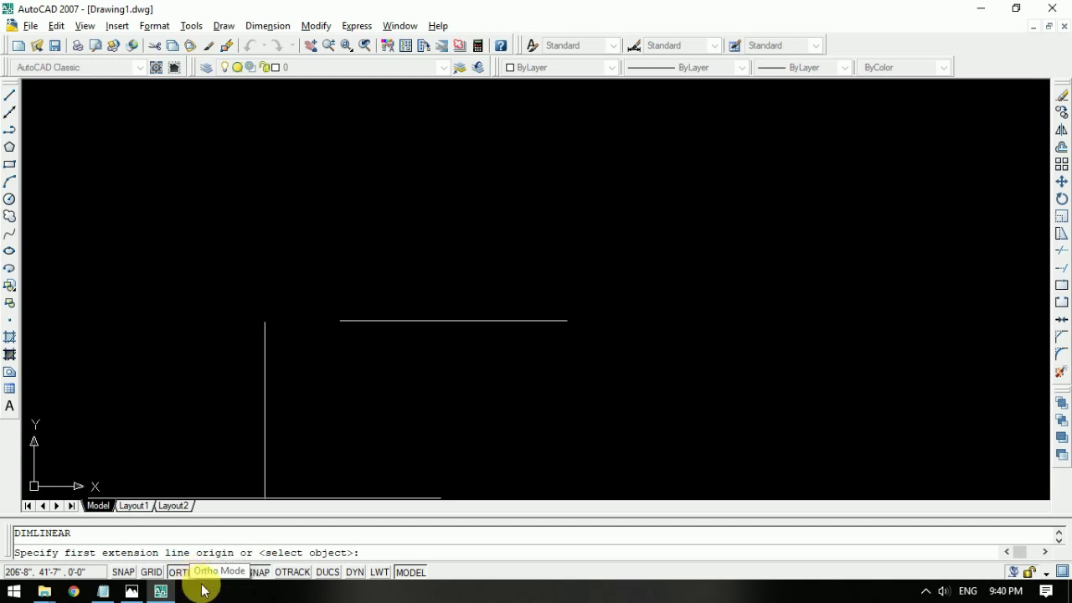
pyautogui.rightClick(254, 577)
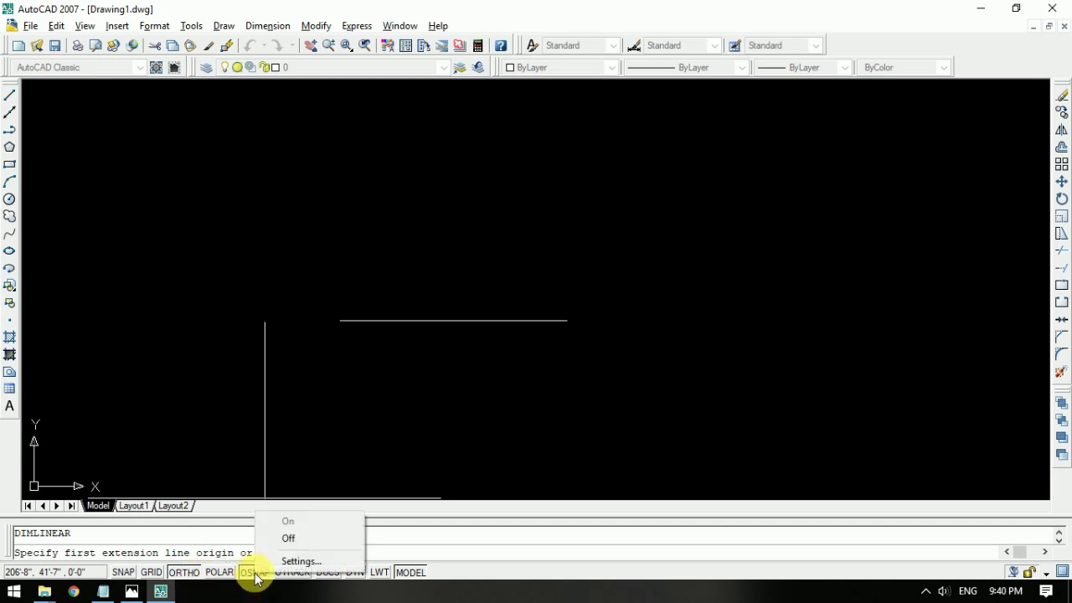
pyautogui.click(293, 561)
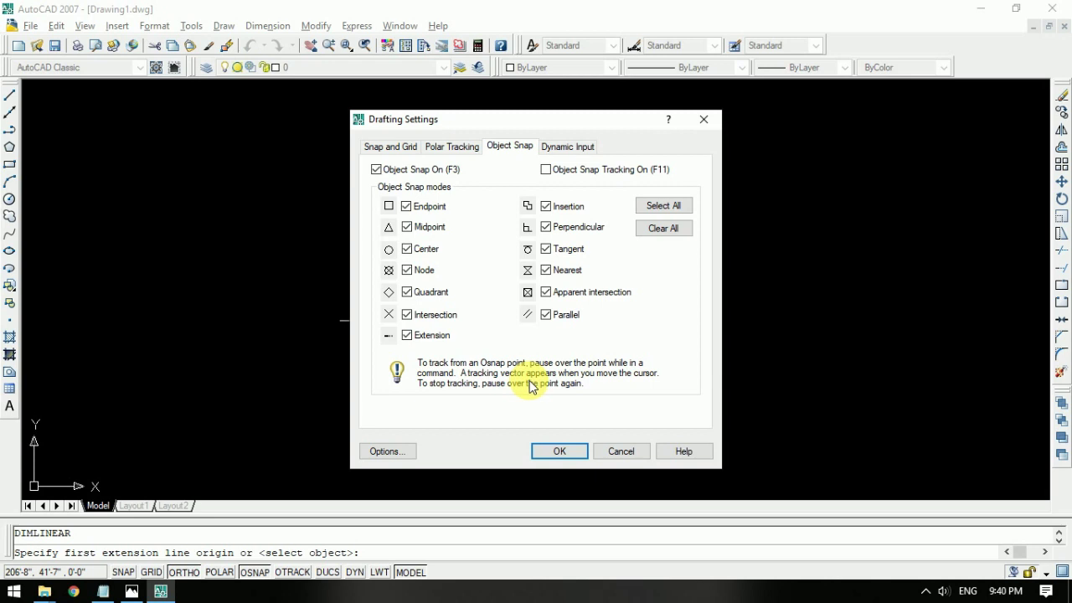
pyautogui.click(559, 452)
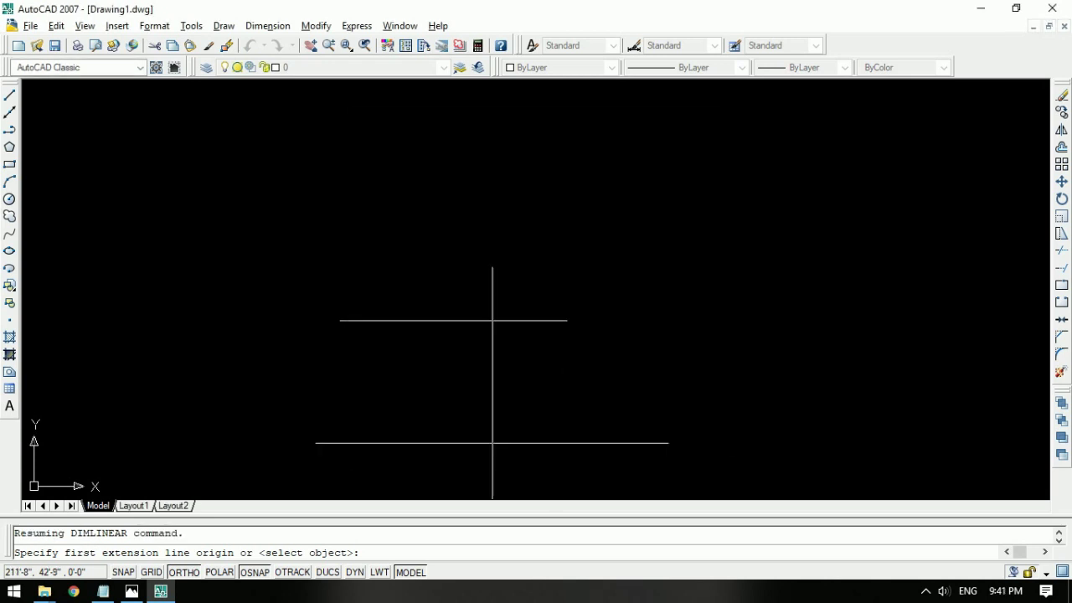
# Step: Place a linear dimension above the horizontal line, measured between its two endpoints
pyautogui.click(340, 320)
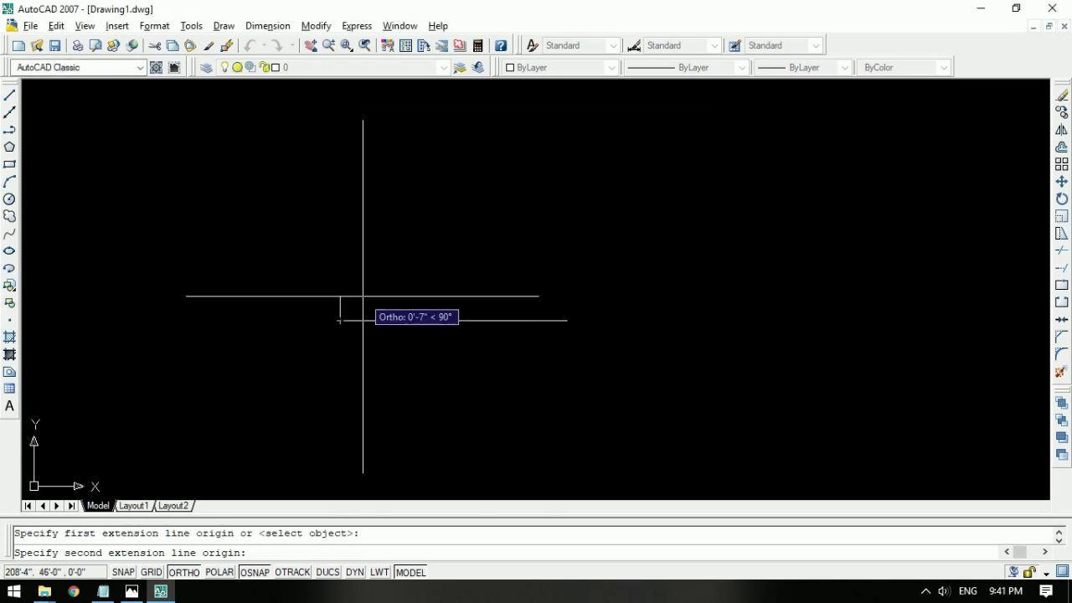
pyautogui.click(568, 320)
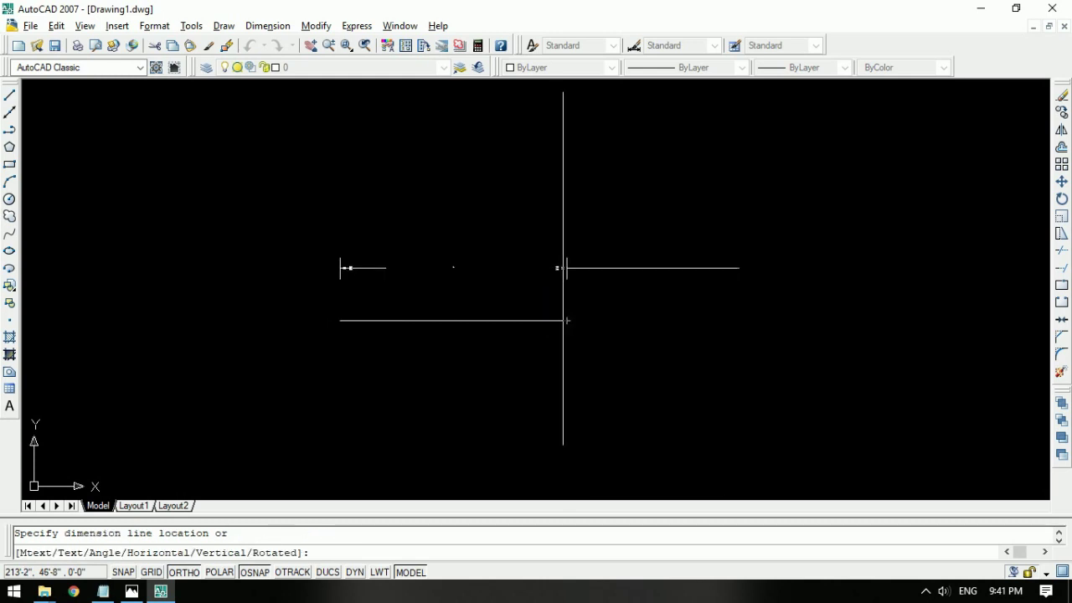
pyautogui.click(563, 268)
pyautogui.scroll(5, 457, 265)
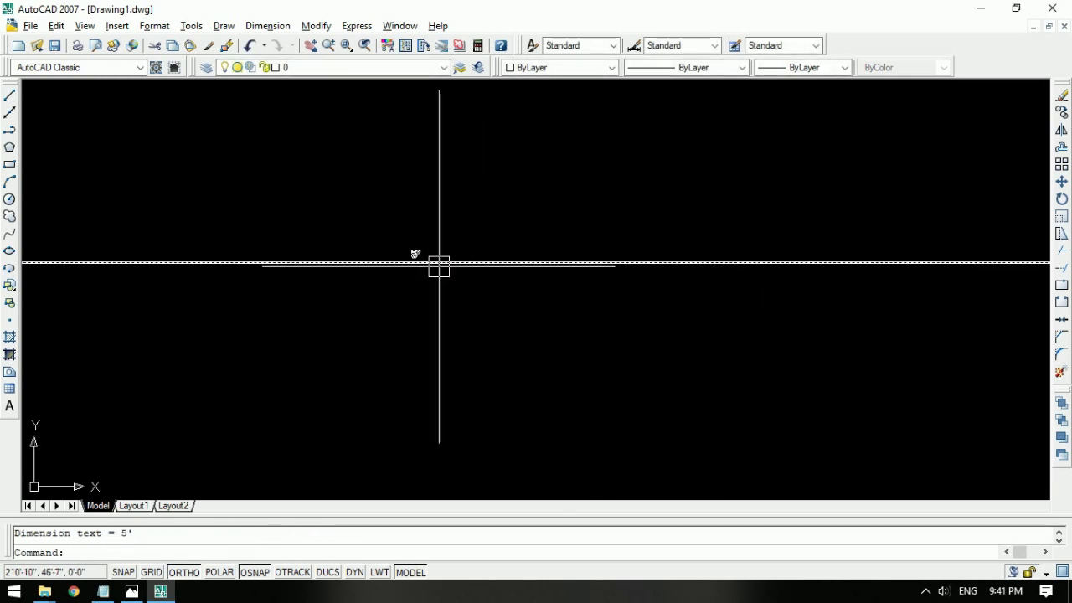
pyautogui.scroll(-5, 439, 265)
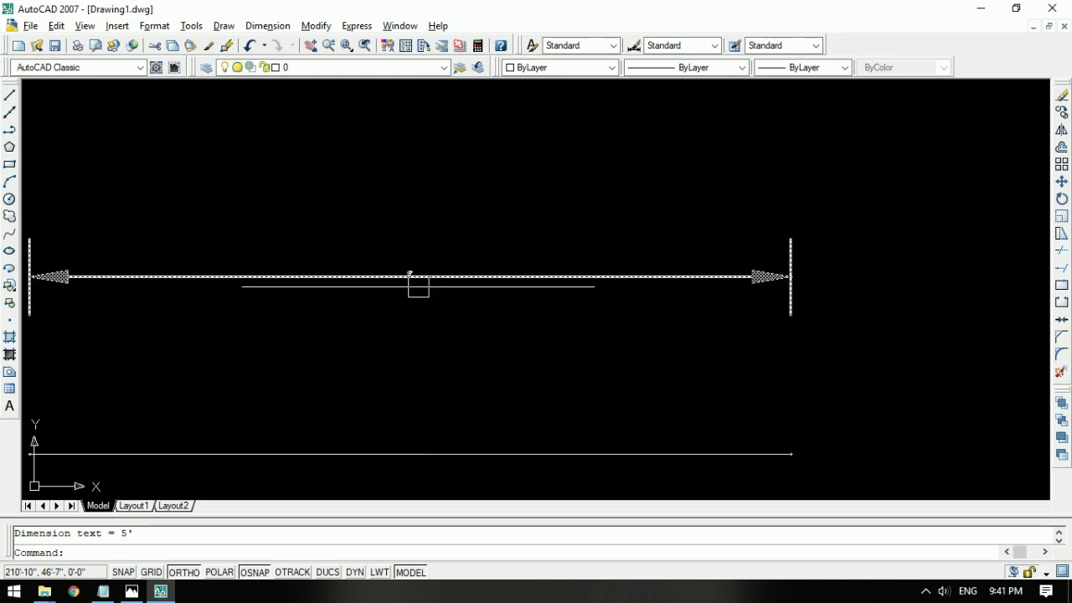
pyautogui.scroll(4, 419, 286)
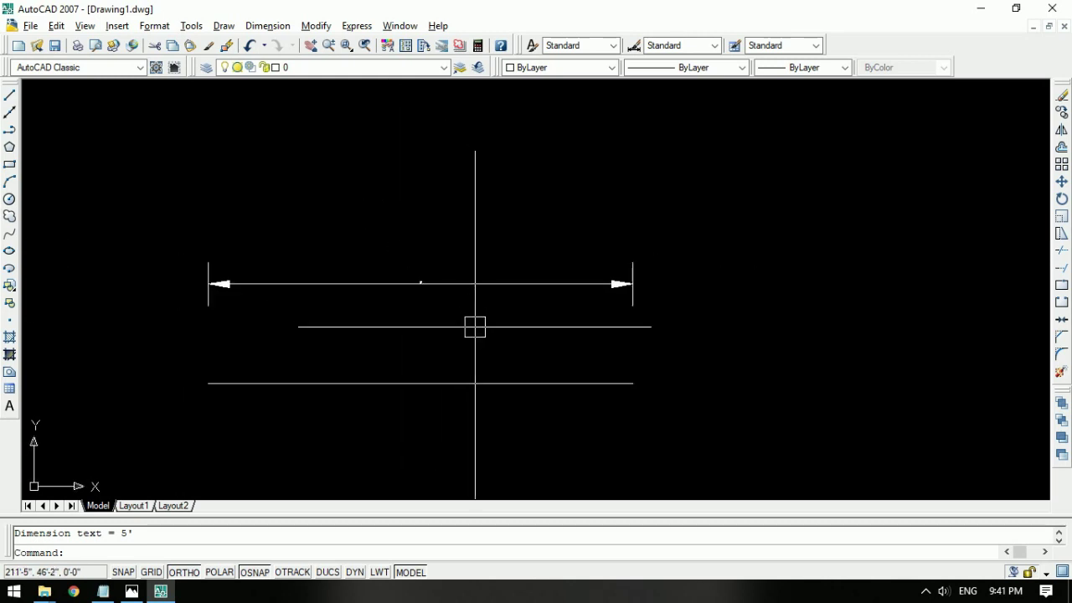
# Step: Set the Standard text style to the Times New Roman font with a height of 3"
pyautogui.press('Return')
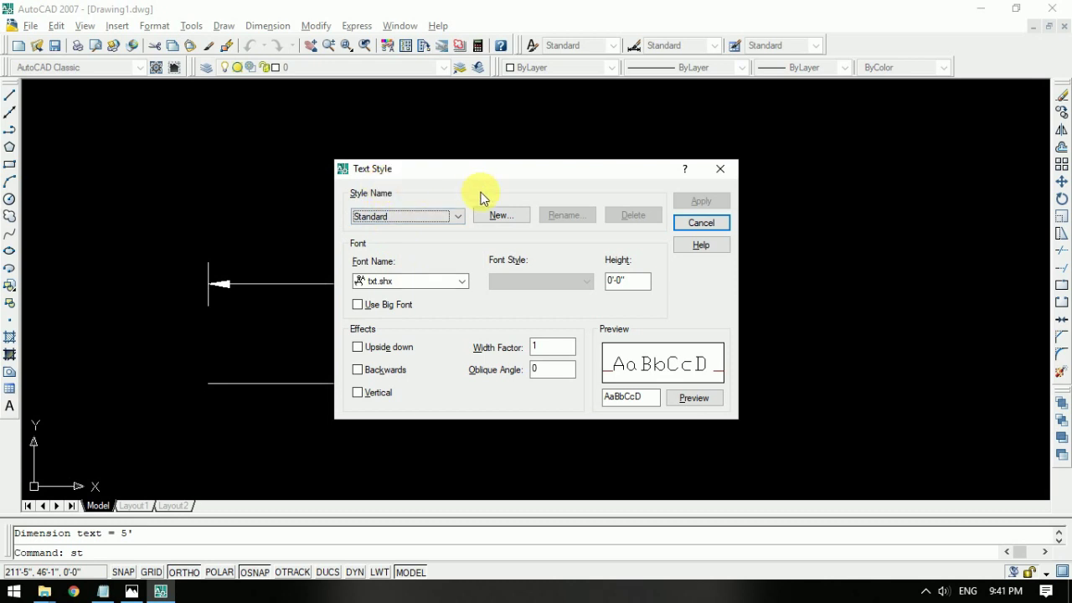
pyautogui.click(428, 216)
pyautogui.click(419, 230)
pyautogui.click(424, 282)
pyautogui.write('times')
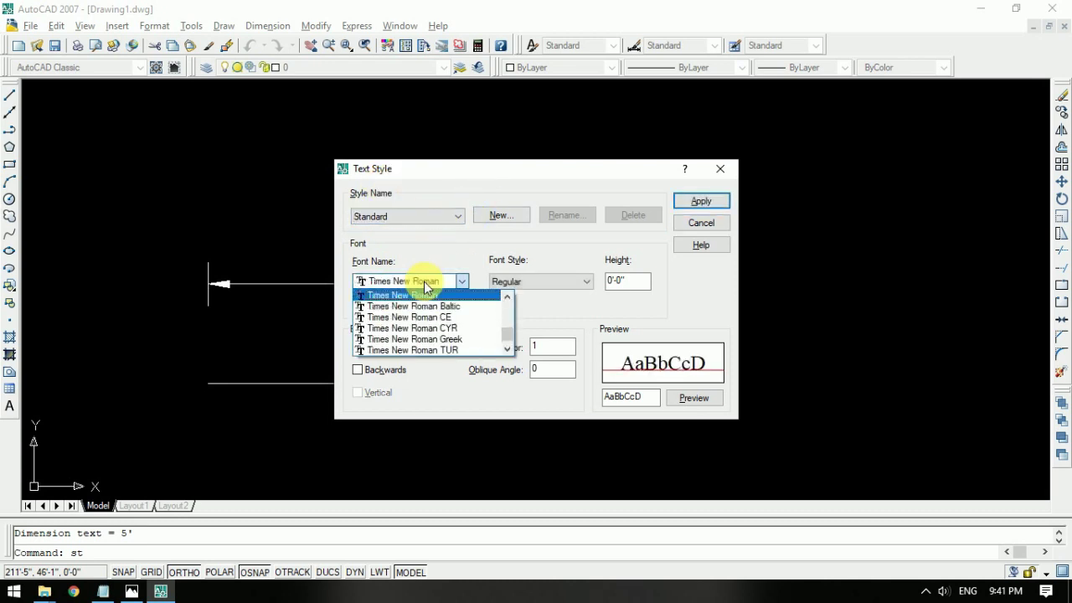
pyautogui.click(424, 281)
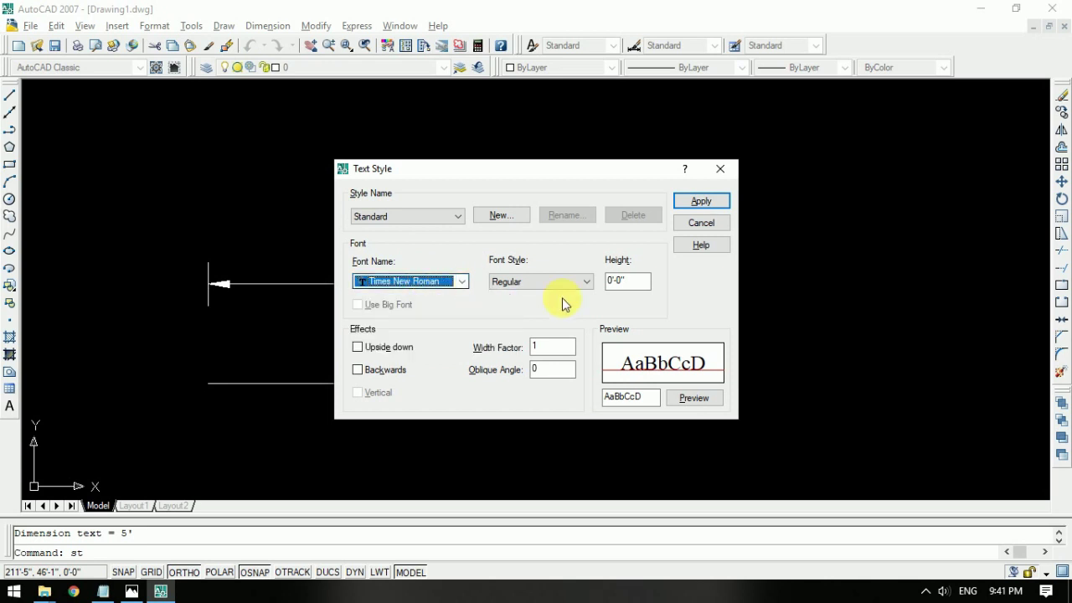
pyautogui.doubleClick(630, 281)
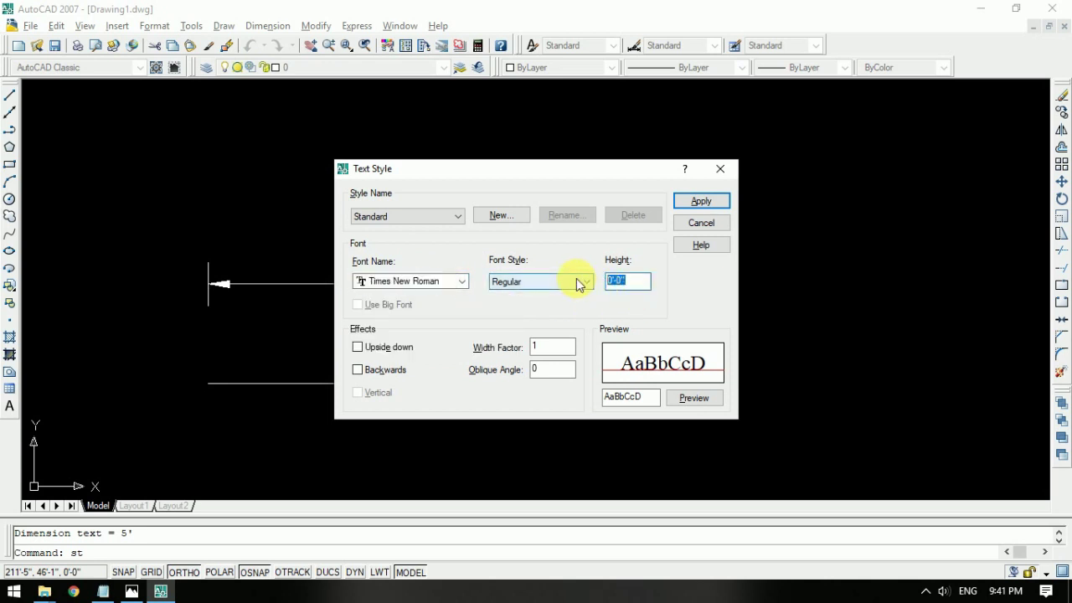
pyautogui.write('3')
pyautogui.click(698, 203)
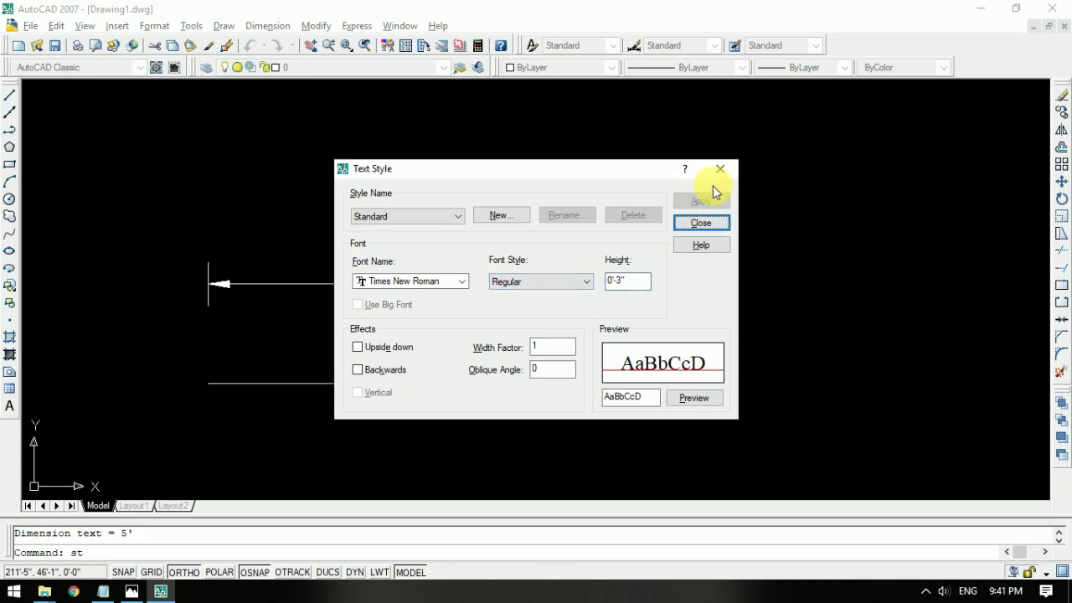
pyautogui.click(721, 174)
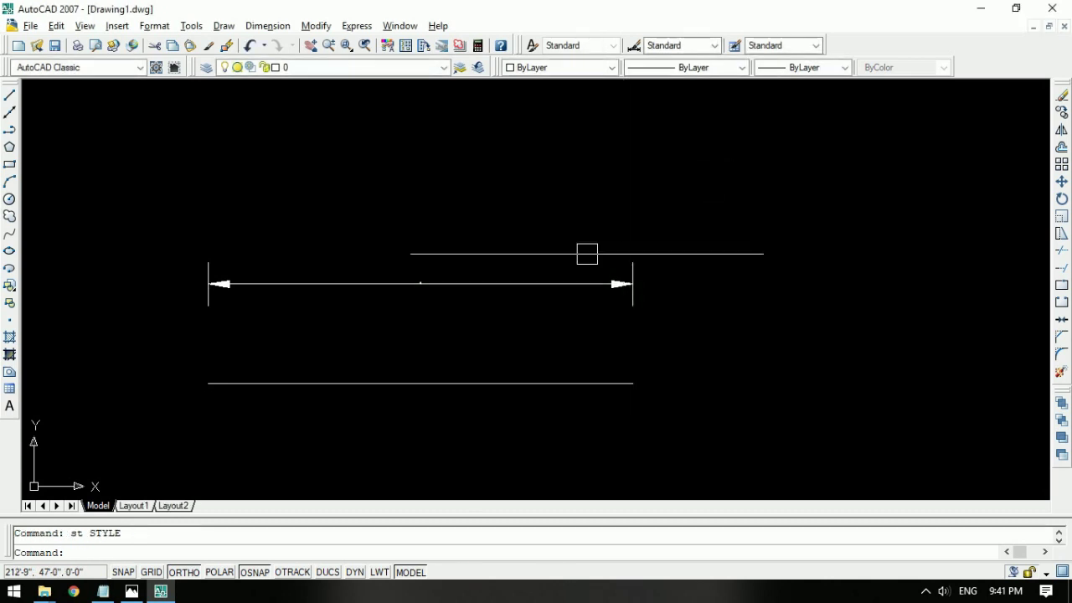
# Step: Select all objects and reapply the Standard dimension style and the Standard text style to refresh the dimension text
pyautogui.hotkey('ctrl', 'a')
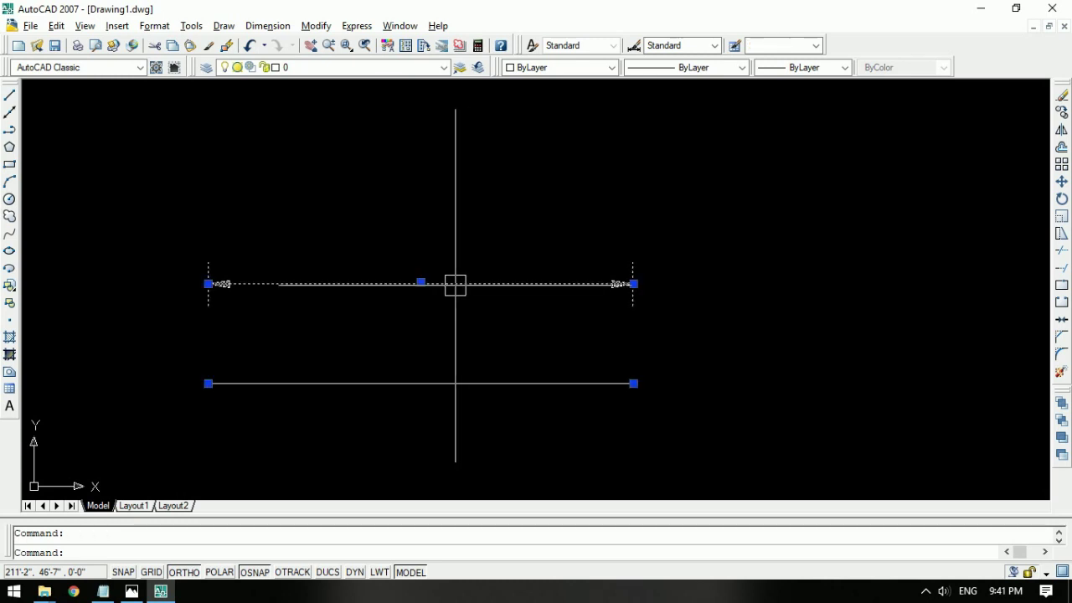
pyautogui.click(692, 54)
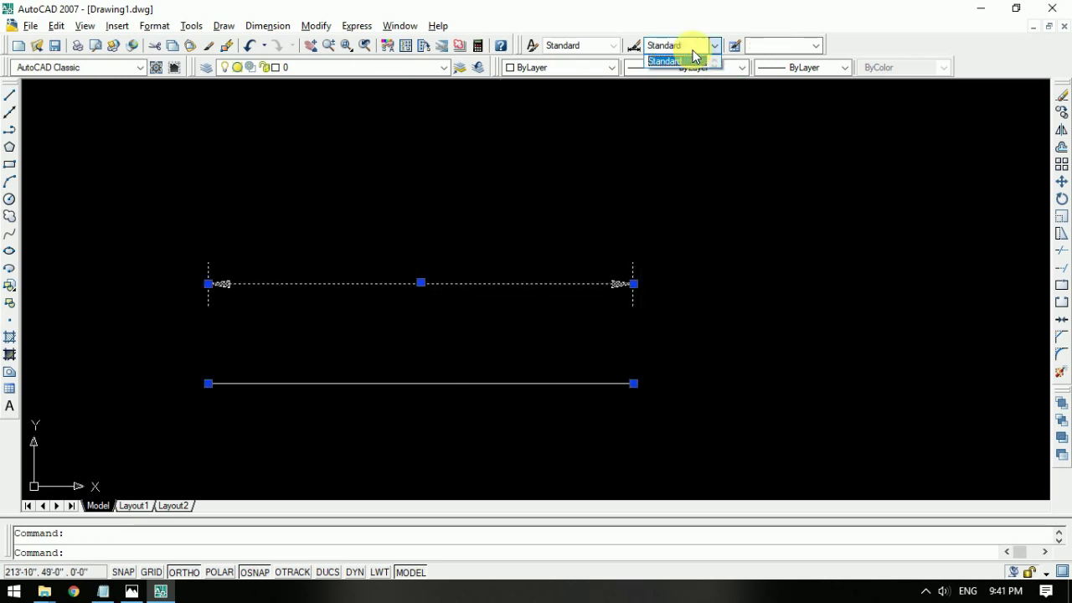
pyautogui.click(692, 55)
pyautogui.click(604, 54)
pyautogui.click(604, 56)
pyautogui.press('Escape')
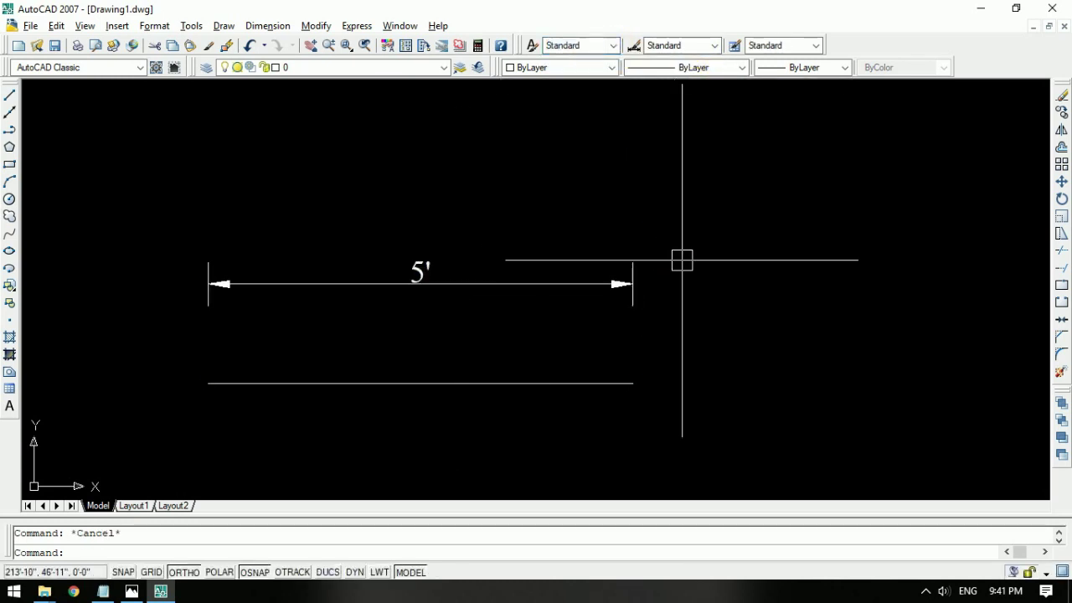
# Step: Review the available text styles and the font and height settings of the Standard text style
pyautogui.click(668, 47)
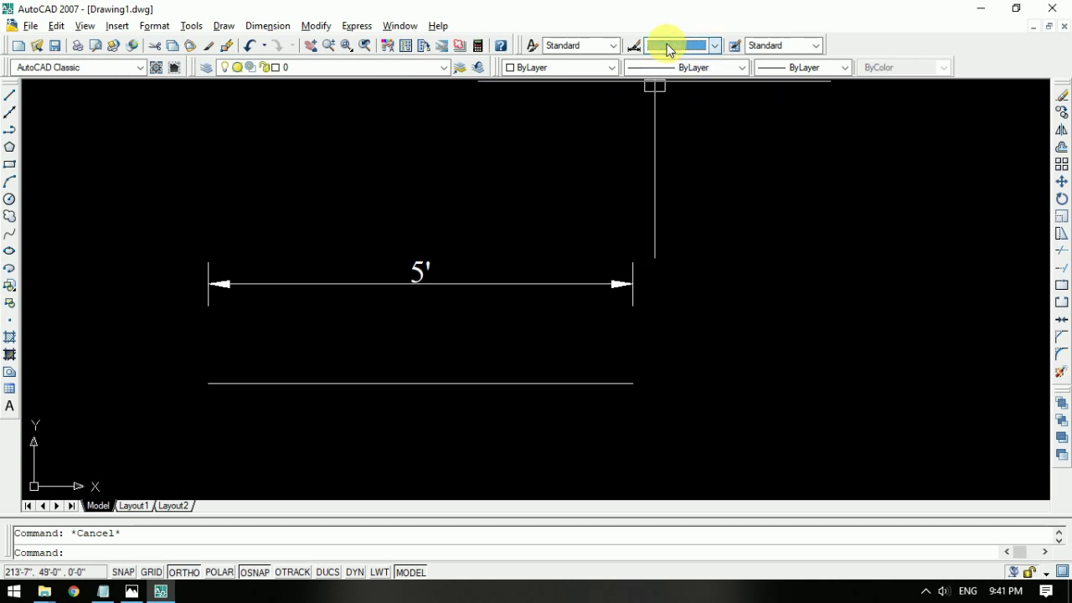
pyautogui.click(603, 47)
pyautogui.click(563, 61)
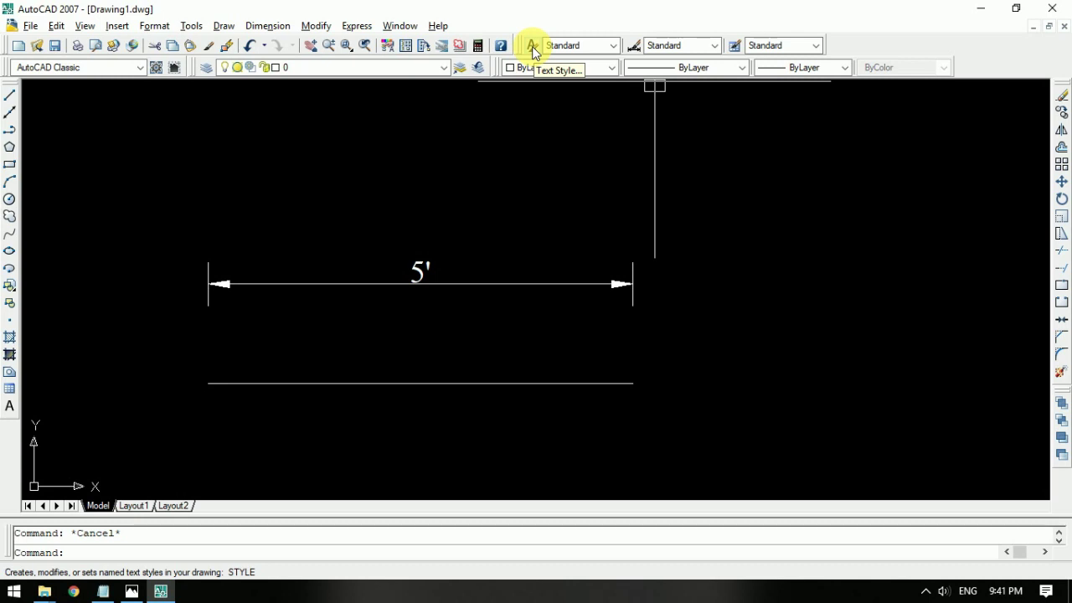
pyautogui.click(533, 52)
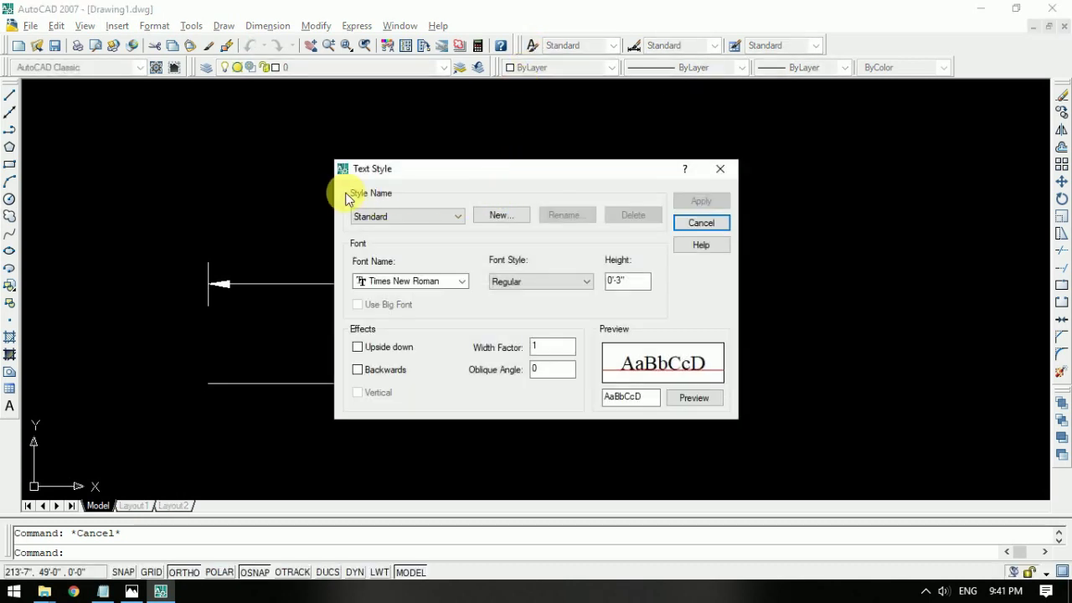
pyautogui.click(721, 170)
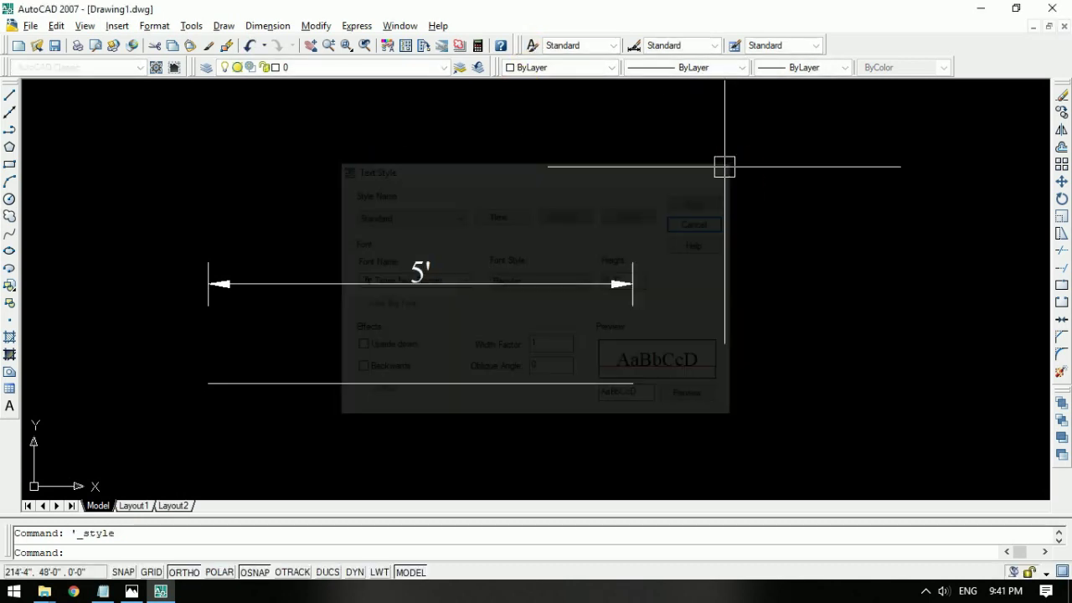
pyautogui.write('st')
pyautogui.press('Return')
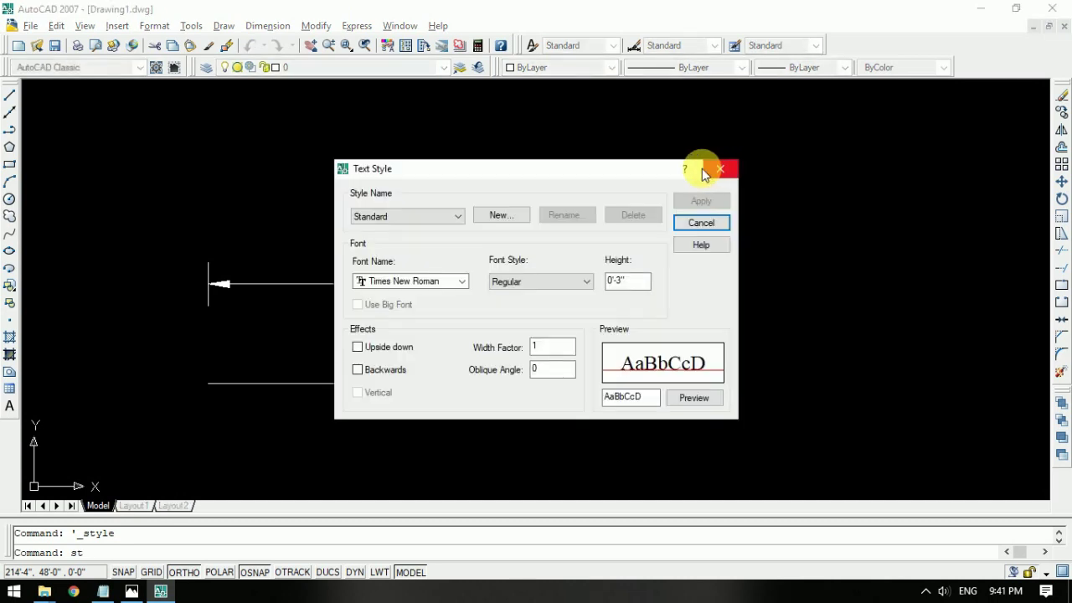
pyautogui.click(719, 168)
pyautogui.click(534, 52)
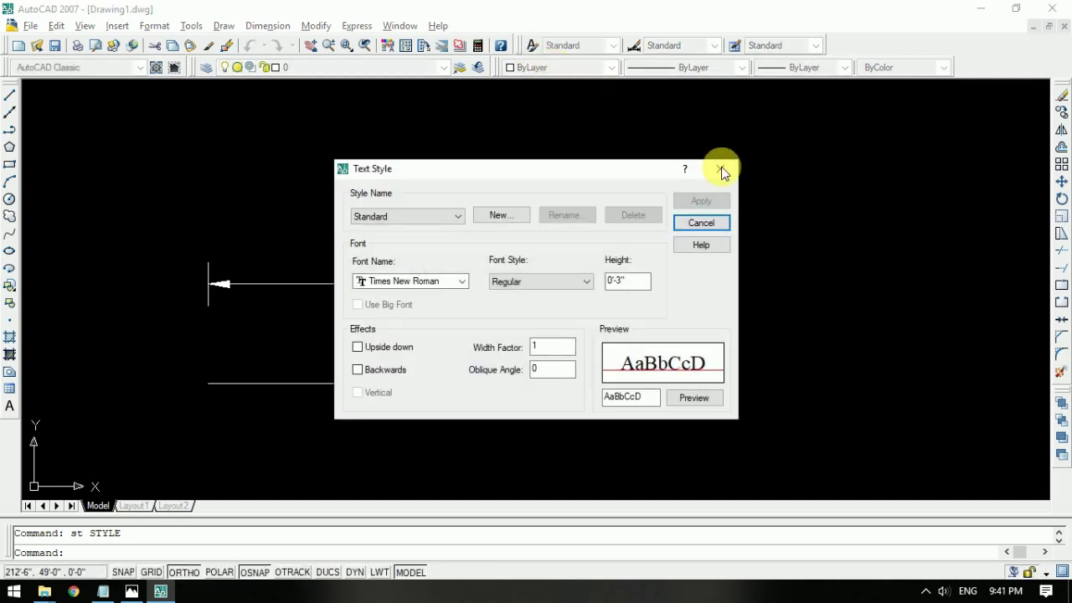
pyautogui.click(722, 170)
# Step: Look through the text style and dimension style lists and view the Dimension Style Manager
pyautogui.click(569, 45)
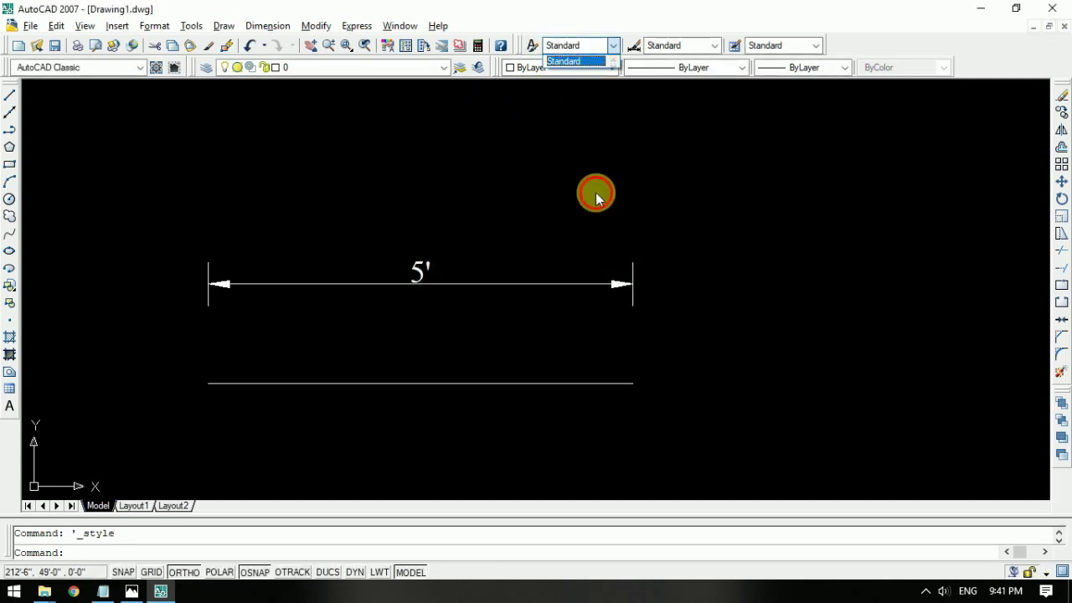
pyautogui.click(673, 47)
pyautogui.click(661, 59)
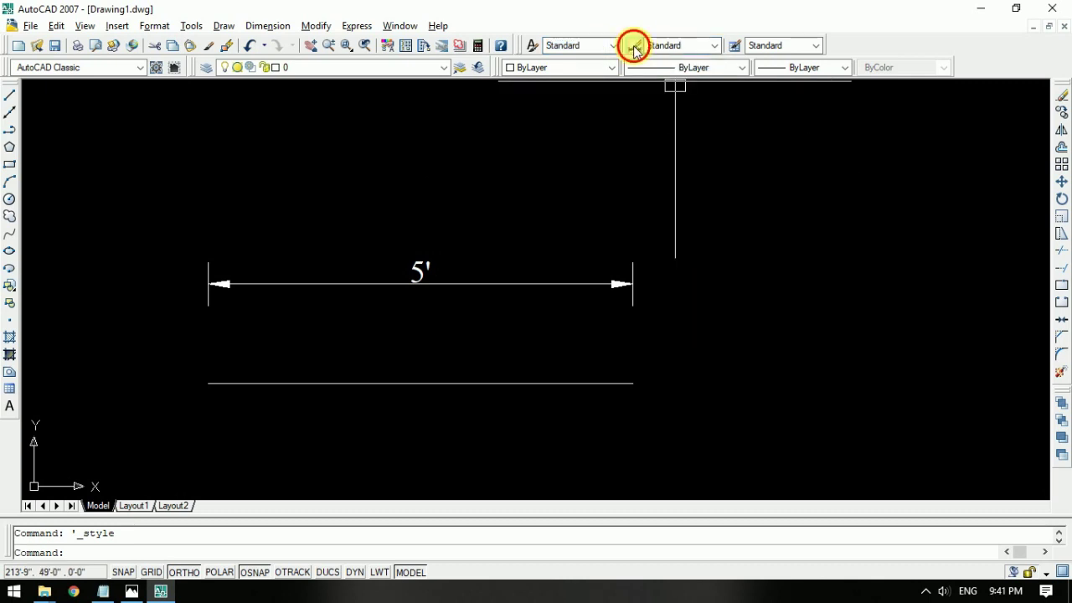
pyautogui.click(634, 46)
pyautogui.click(712, 164)
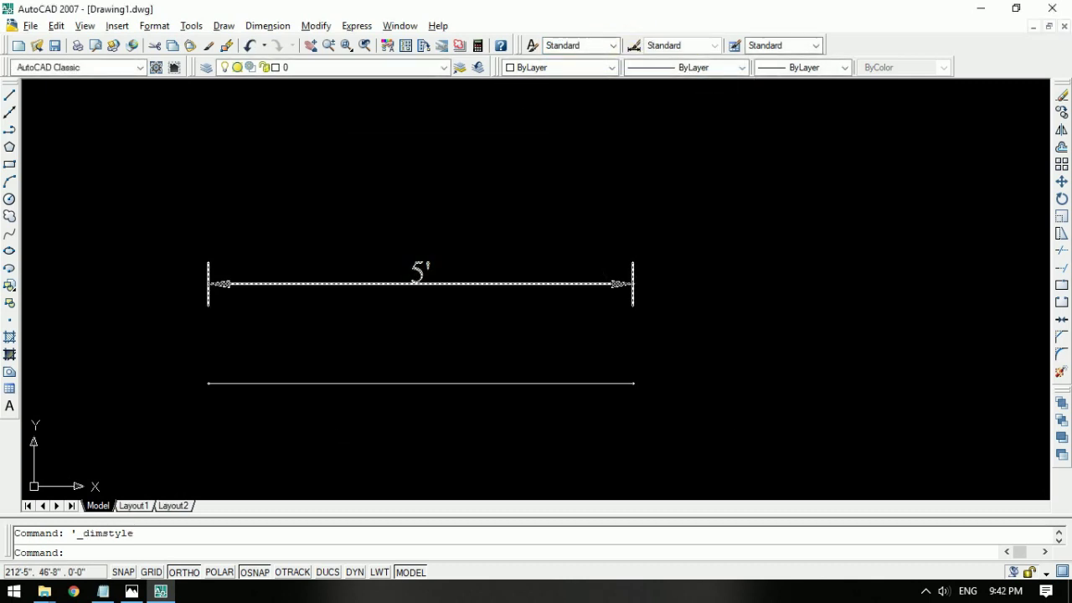
# Step: Examine the text and arrowhead size of the dimension above the line, both up close and from farther away
pyautogui.scroll(-8, 748, 355)
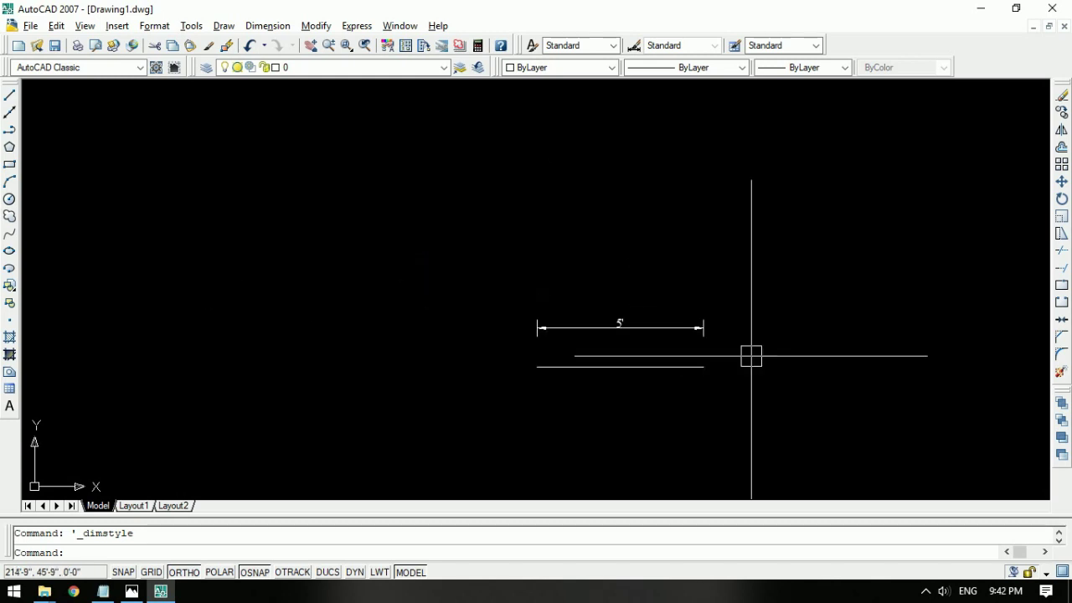
pyautogui.moveTo(778, 374); pyautogui.dragTo(580, 374, button='middle')
pyautogui.press('Escape')
pyautogui.scroll(4, 598, 335)
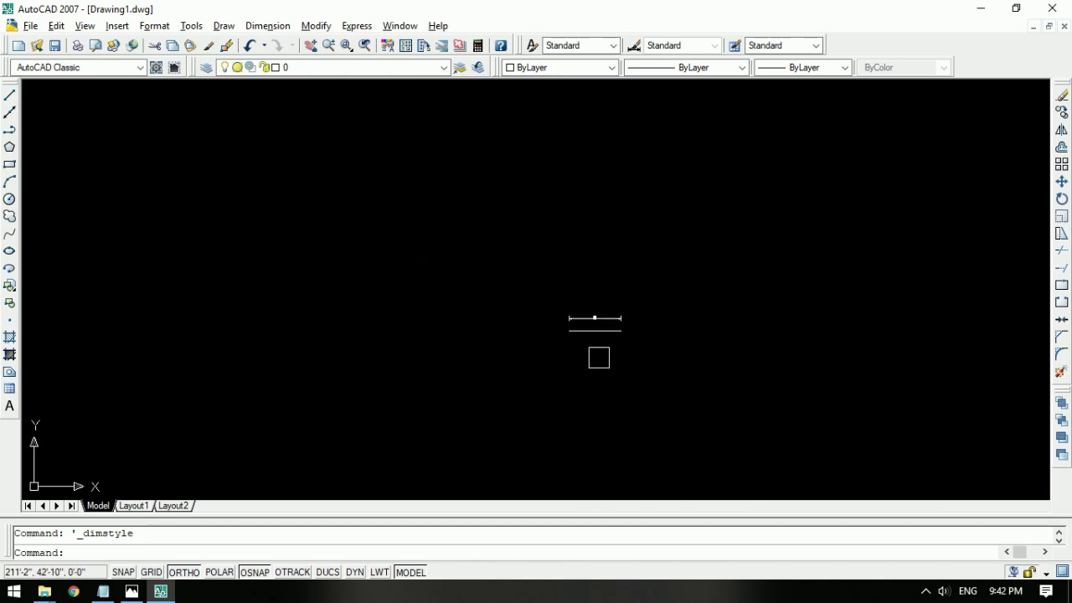
pyautogui.scroll(5, 548, 297)
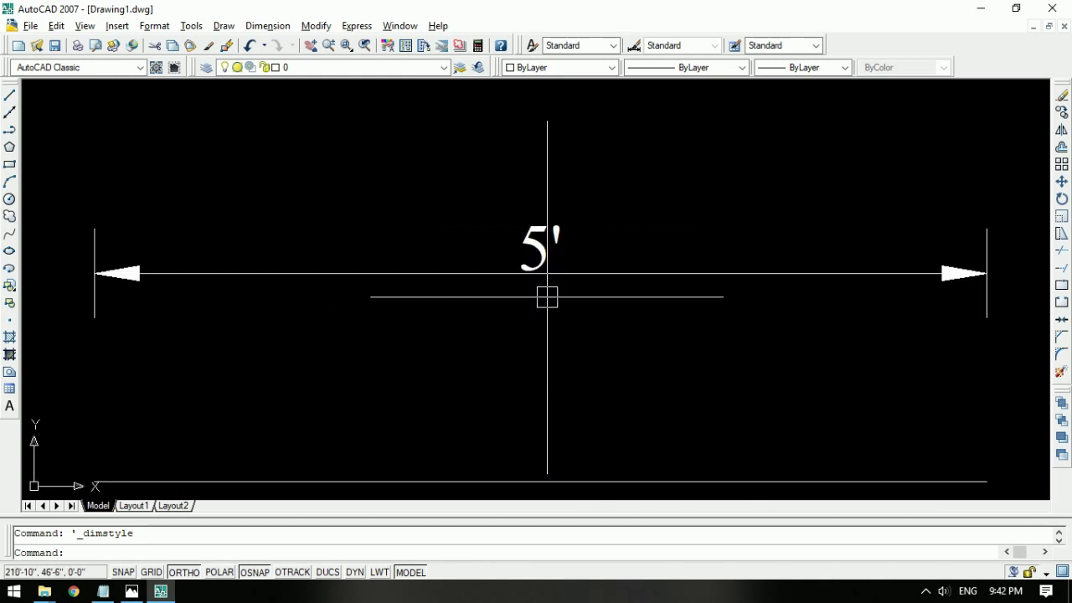
pyautogui.scroll(-2, 544, 302)
pyautogui.scroll(-2, 514, 310)
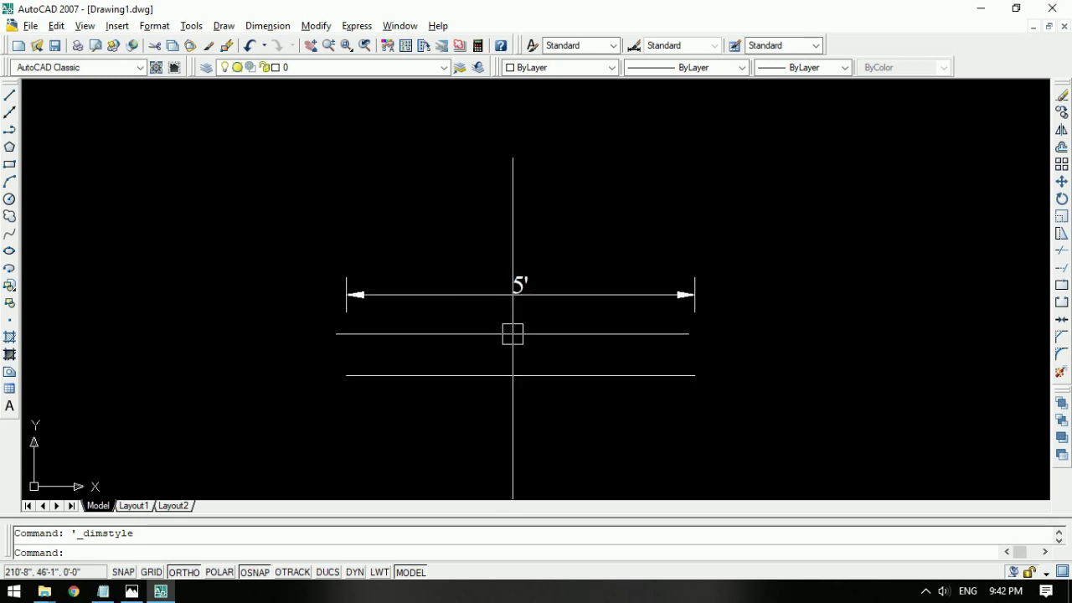
# Step: Draw the bottom and right sides of a square, each 12 inches long, to the right of the dimensioned line
pyautogui.scroll(-4, 376, 282)
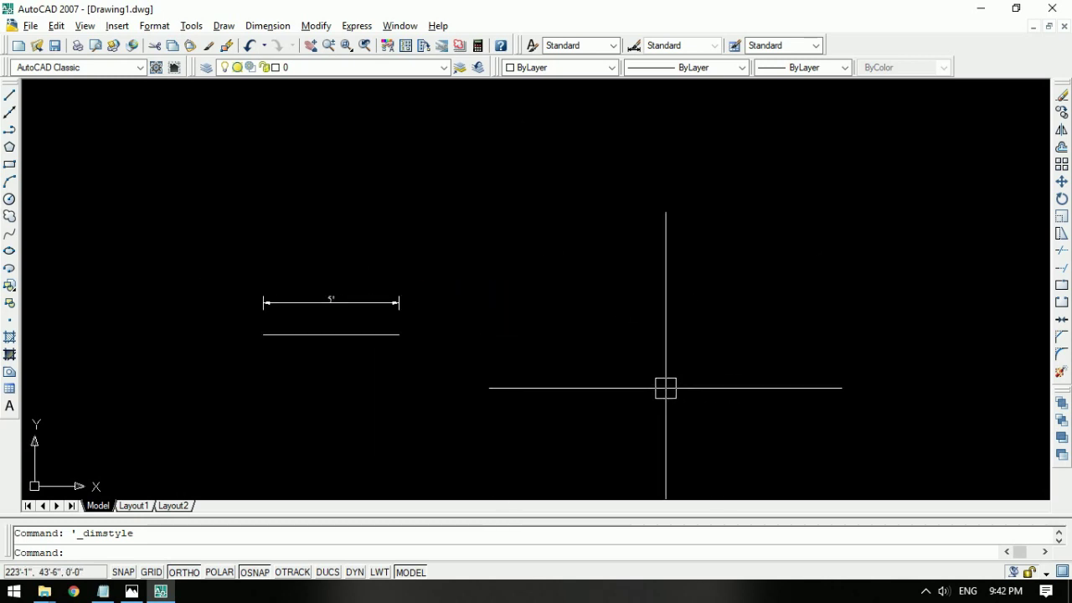
pyautogui.write('l')
pyautogui.press('Return')
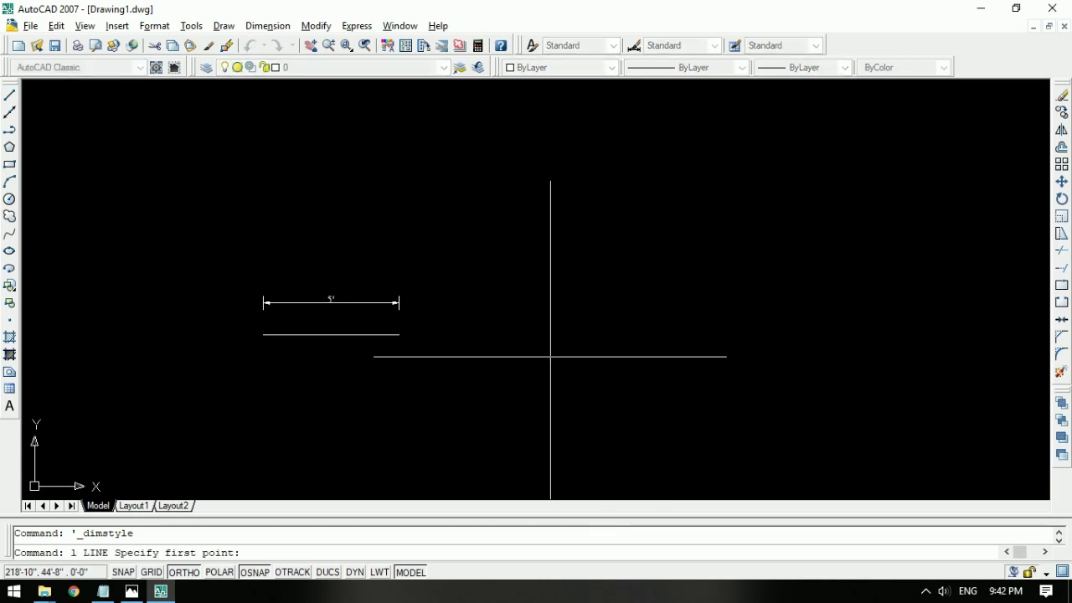
pyautogui.click(550, 358)
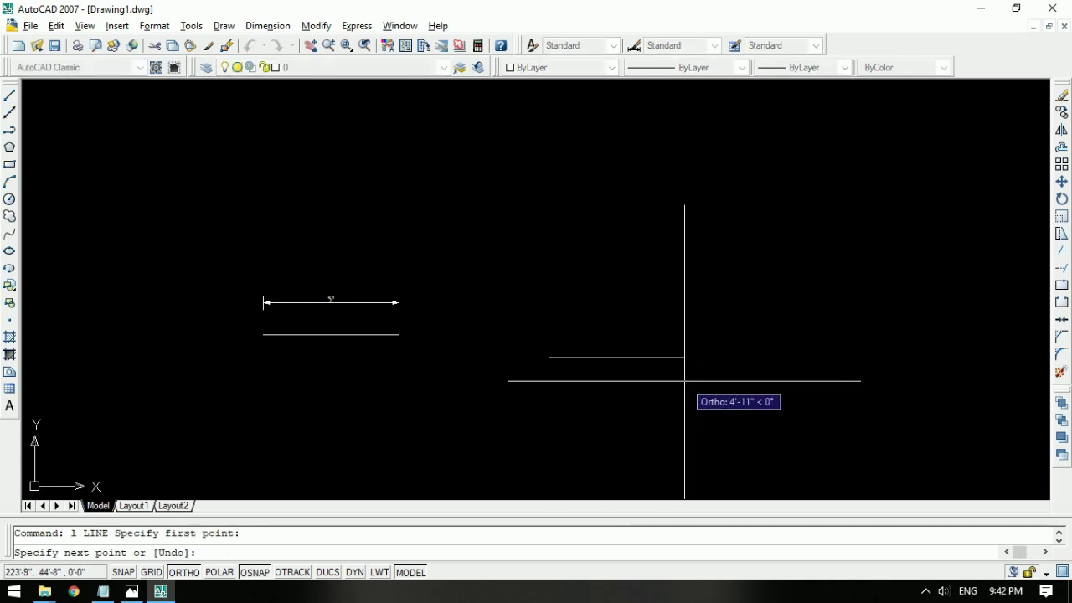
pyautogui.scroll(3, 634, 374)
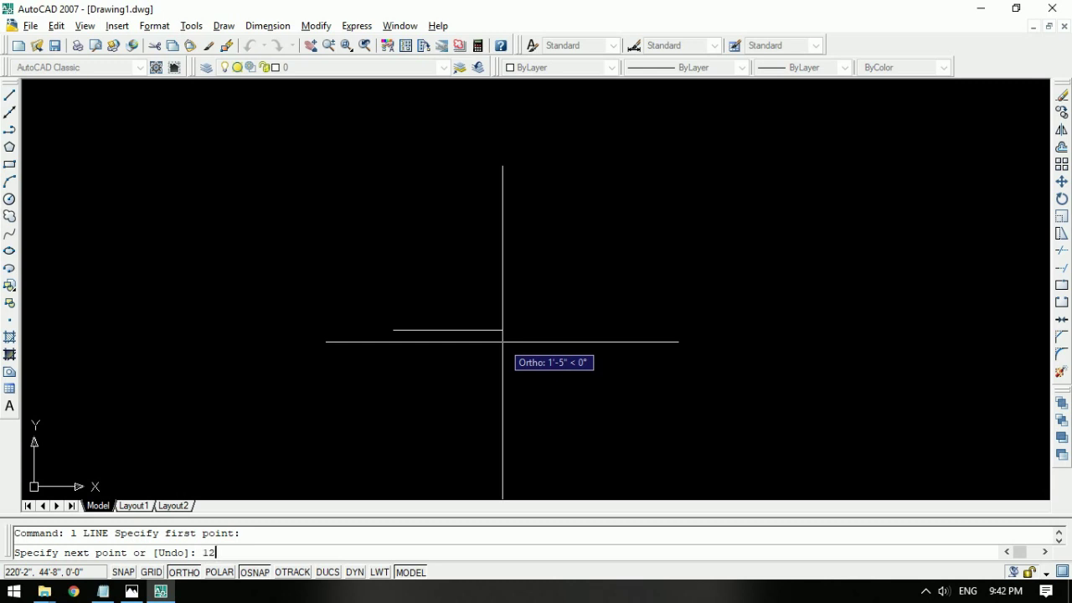
pyautogui.press('Return')
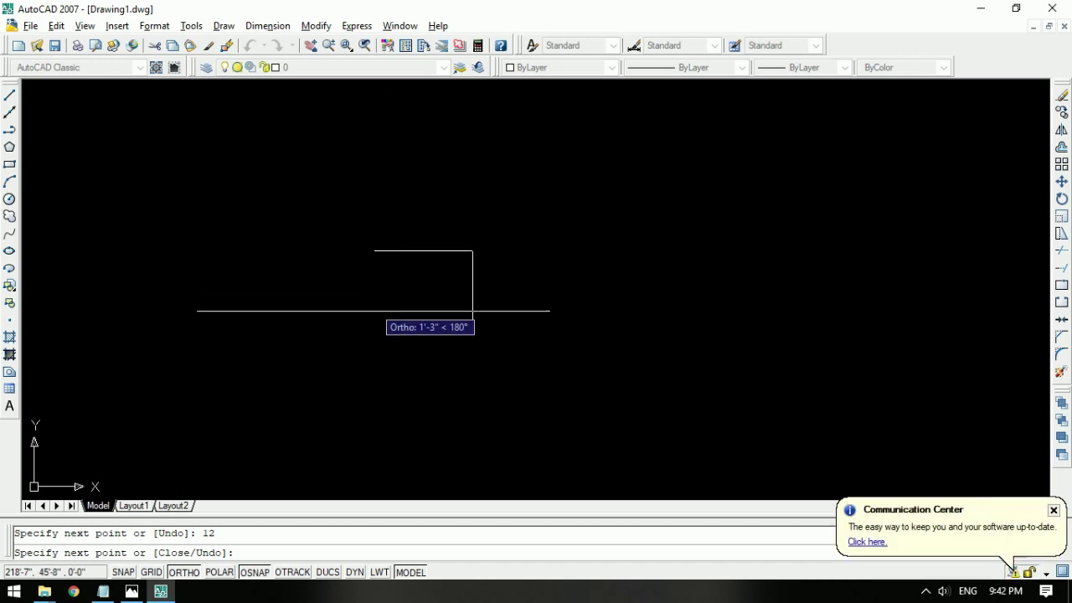
# Step: Turn on Object Snap Tracking and complete the square's top and left sides, aligning the last corner with the starting point
pyautogui.click(293, 573)
pyautogui.moveTo(402, 362); pyautogui.dragTo(402, 282, button='middle')
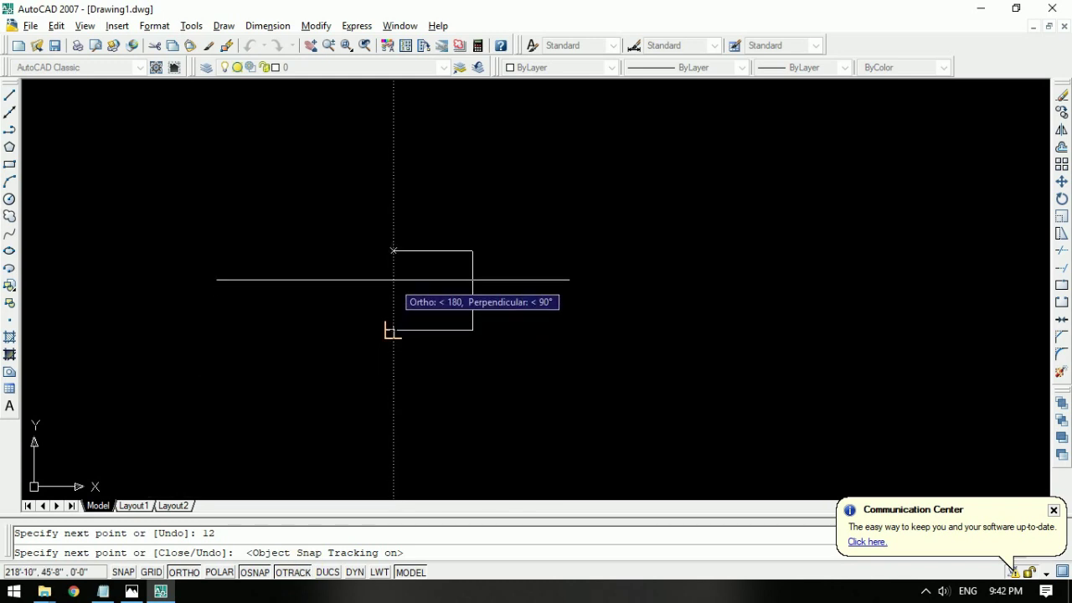
pyautogui.click(294, 573)
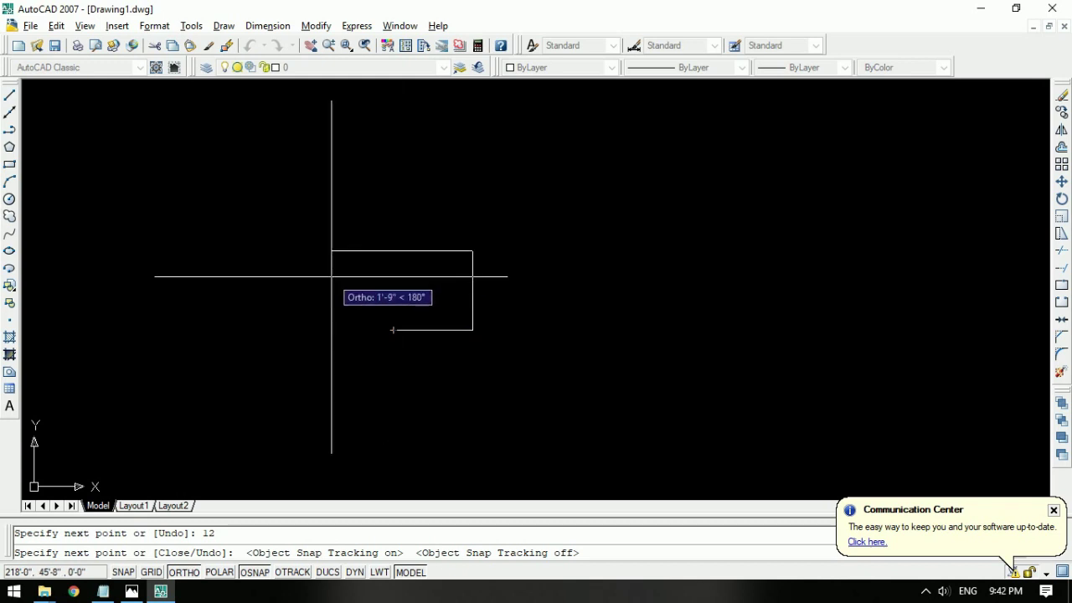
pyautogui.click(295, 573)
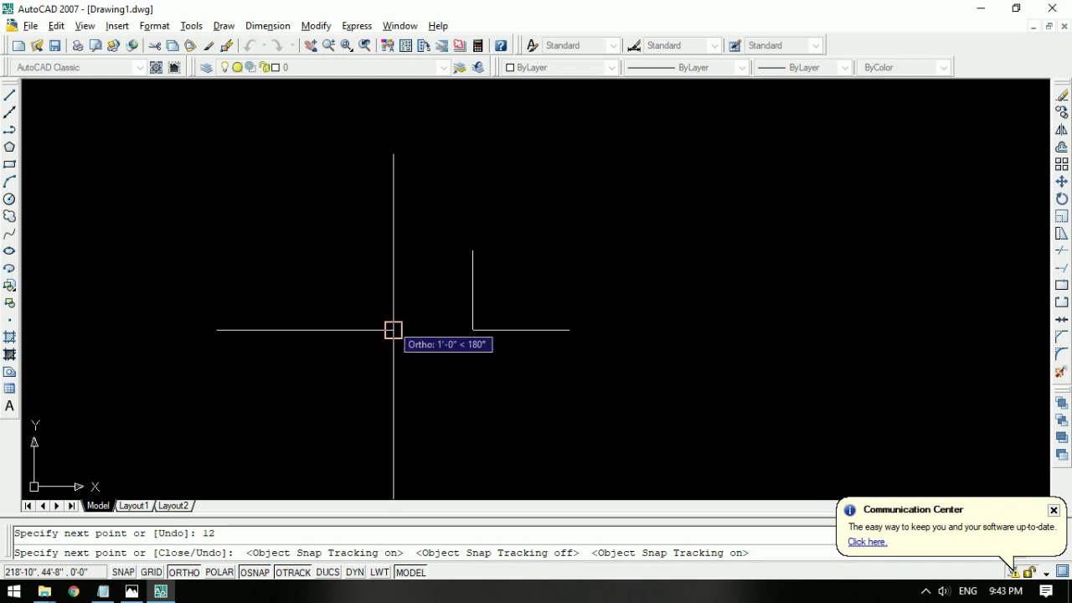
pyautogui.click(394, 284)
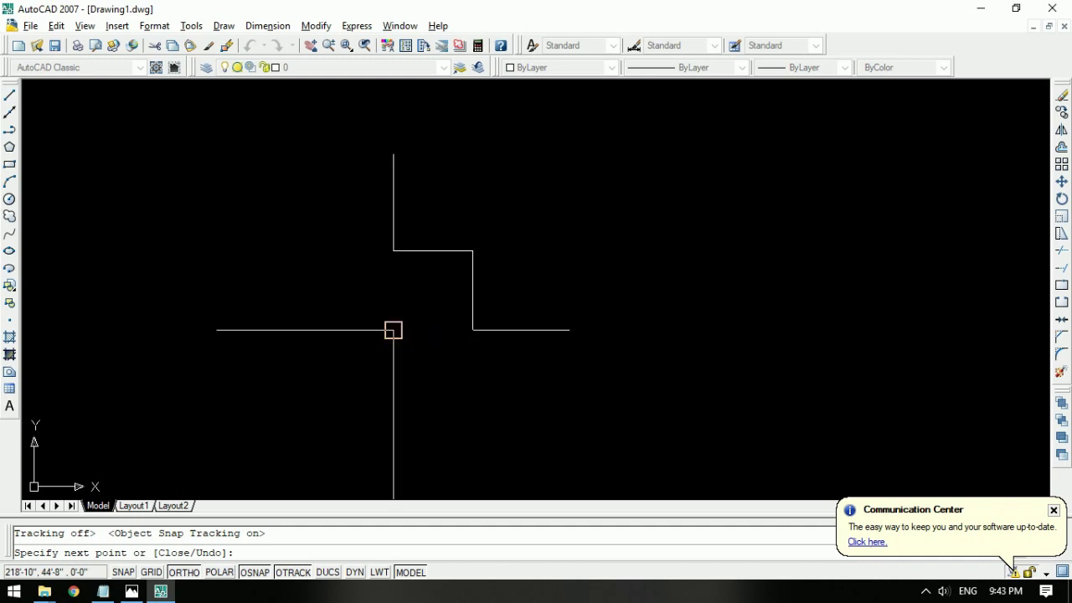
pyautogui.press('Escape')
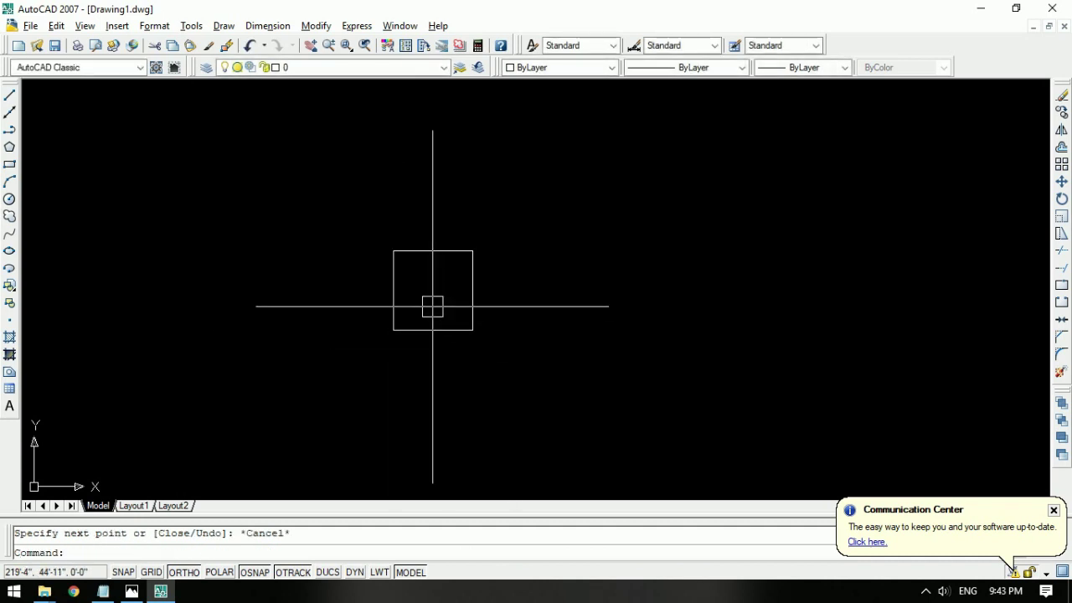
# Step: Add a linear dimension to the square's top side, placing it about 9 inches above the edge
pyautogui.scroll(-4, 432, 307)
pyautogui.moveTo(438, 304)
pyautogui.mouseDown(button='middle')
pyautogui.moveTo(462, 344)
pyautogui.moveTo(433, 255)
pyautogui.mouseUp(button='middle')
pyautogui.scroll(6, 467, 326)
pyautogui.scroll(2, 449, 308)
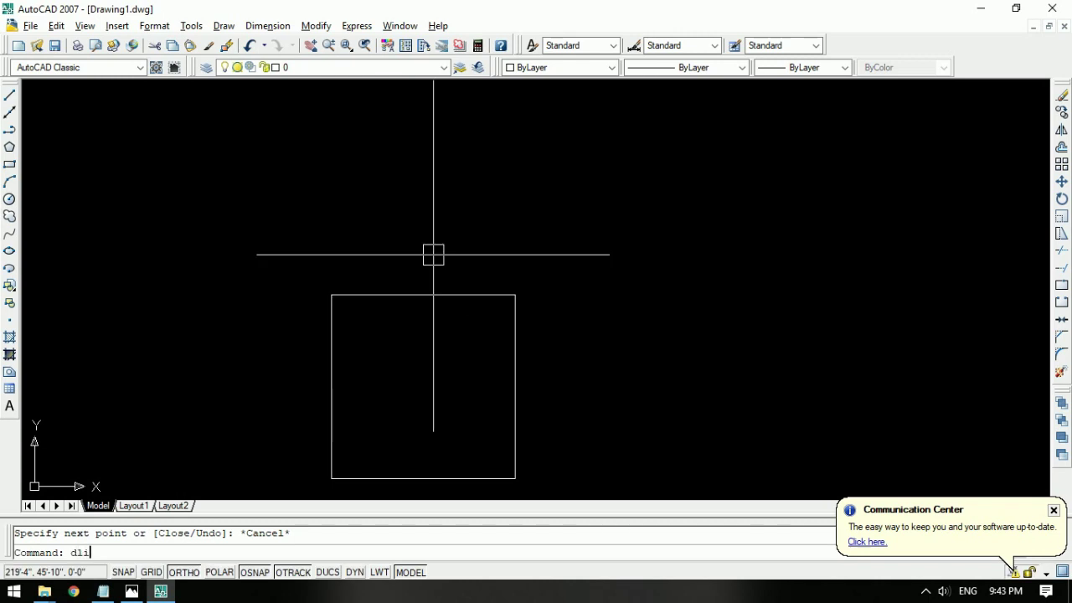
pyautogui.press('Return')
pyautogui.click(332, 295)
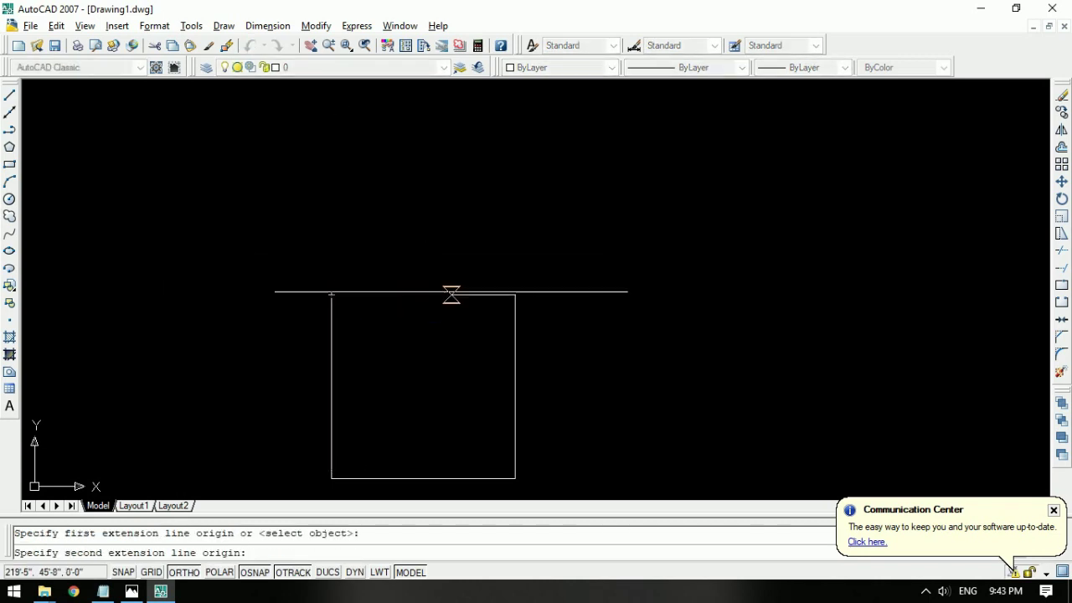
pyautogui.click(514, 294)
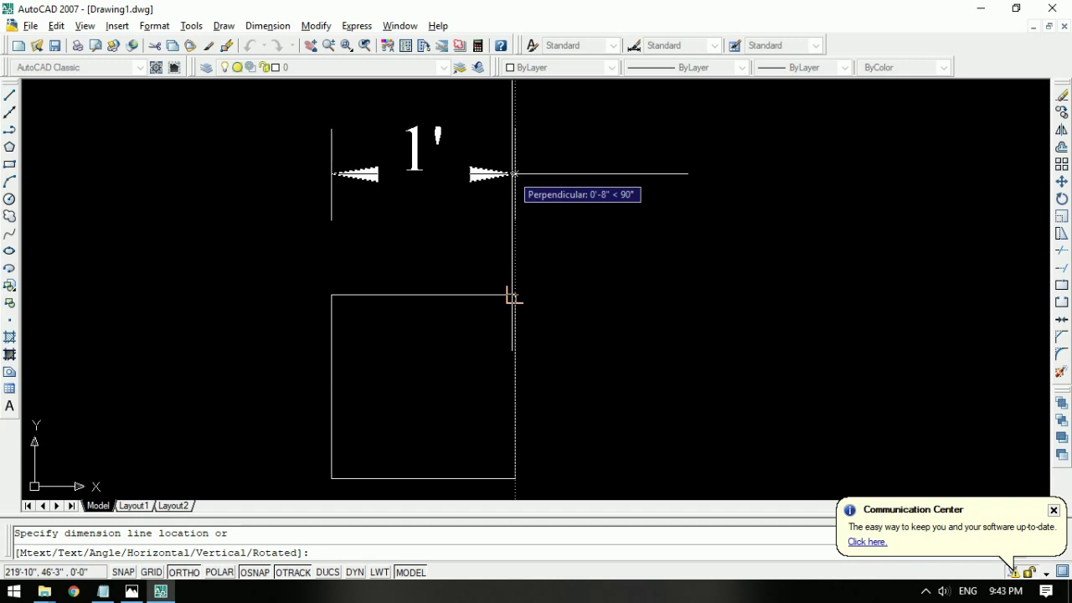
pyautogui.click(511, 173)
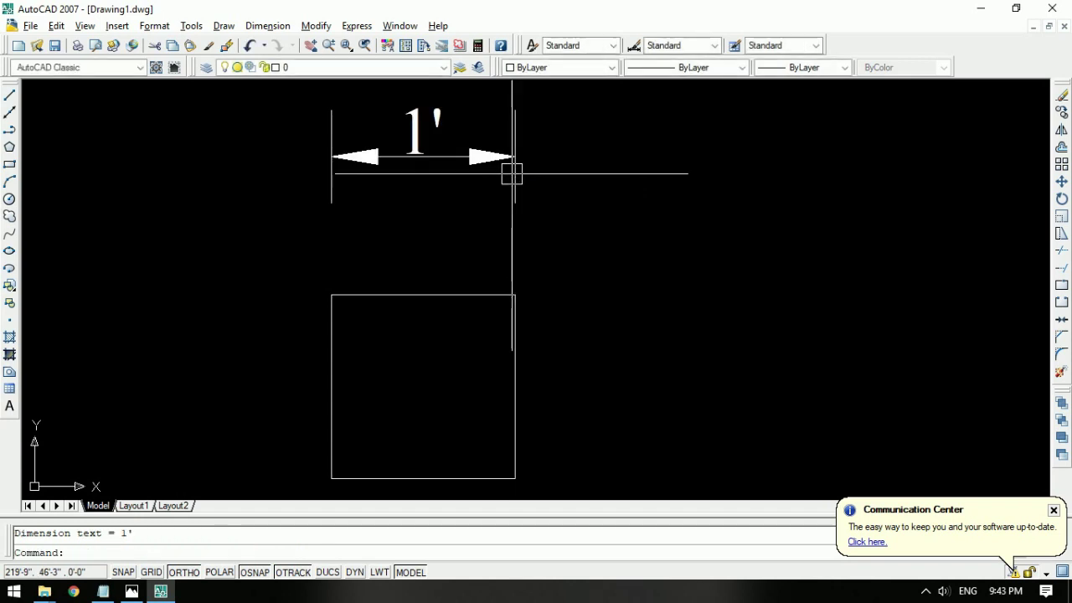
# Step: Add a vertical linear dimension to the square's right side, placing it outside the square
pyautogui.scroll(-4, 635, 269)
pyautogui.moveTo(635, 269); pyautogui.dragTo(537, 268, button='middle')
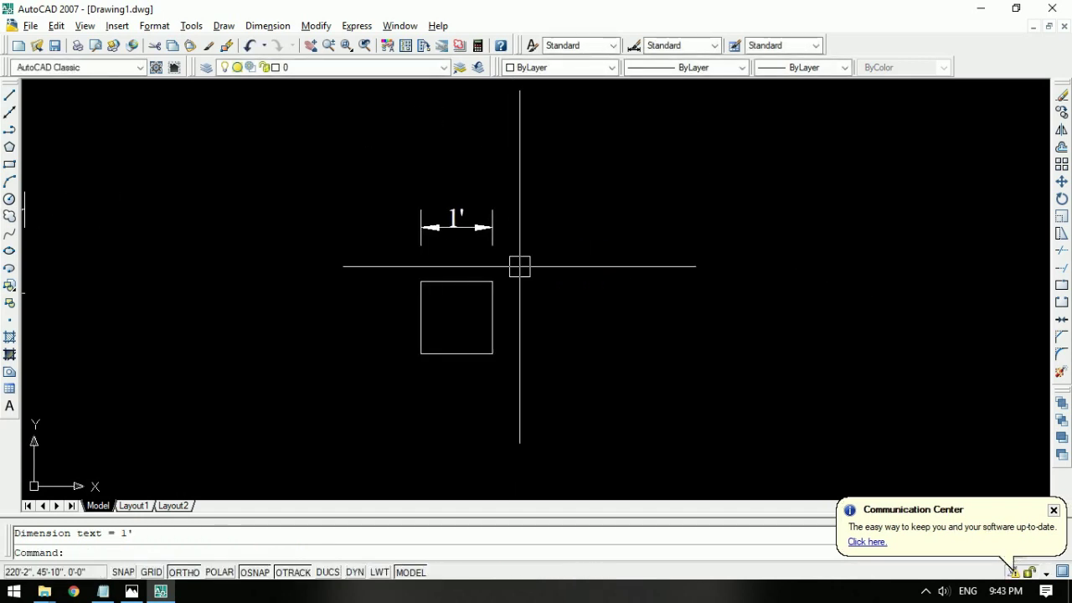
pyautogui.write('dli')
pyautogui.press('Return')
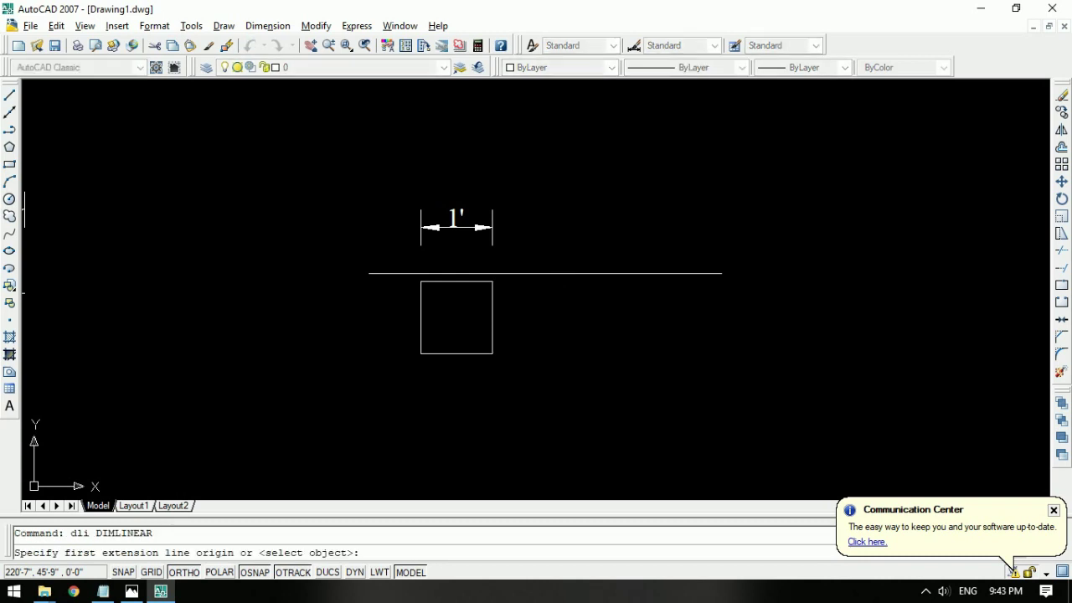
pyautogui.click(492, 282)
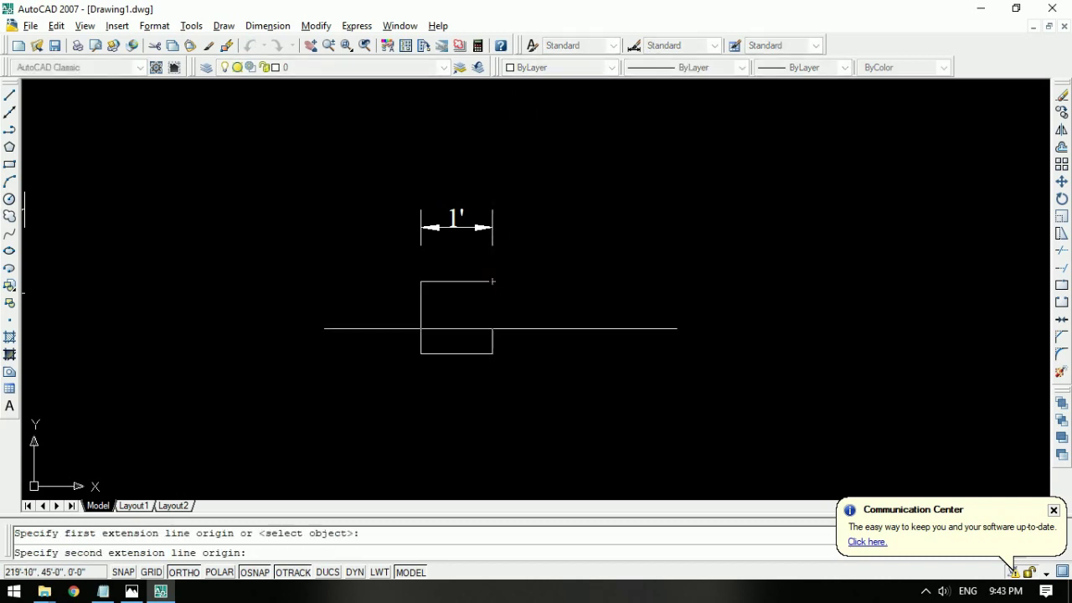
pyautogui.click(493, 353)
pyautogui.click(577, 354)
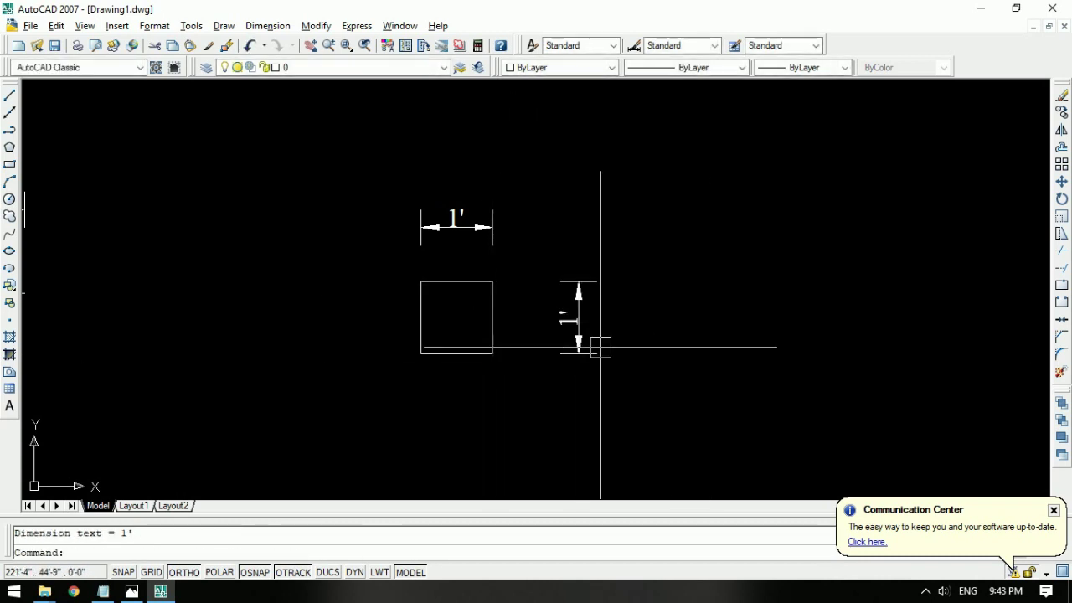
pyautogui.scroll(-2, 605, 336)
pyautogui.scroll(-1, 627, 336)
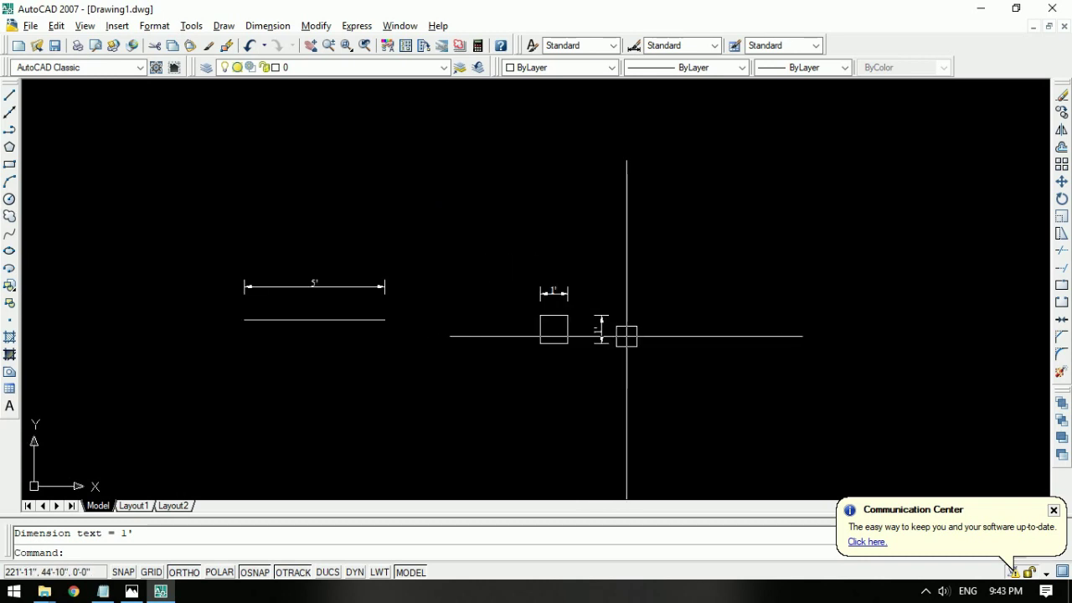
pyautogui.scroll(-2, 628, 349)
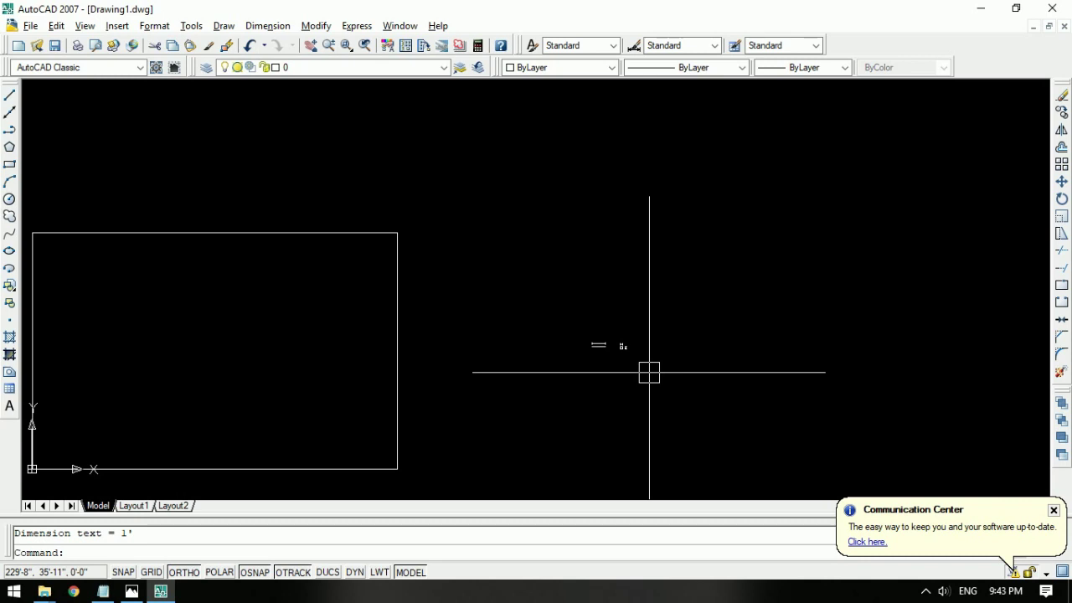
pyautogui.scroll(-2, 647, 365)
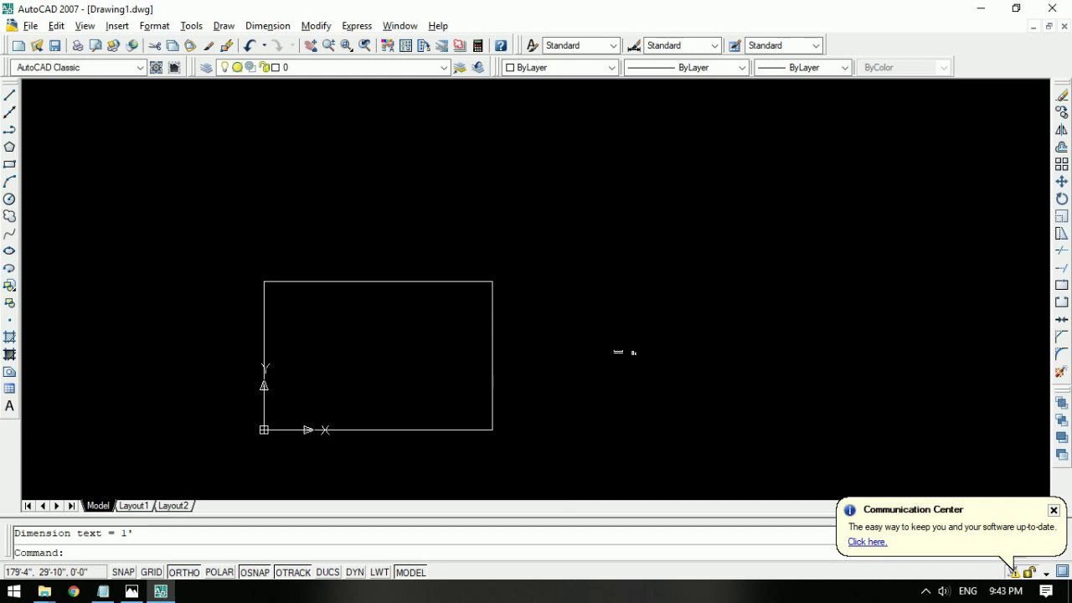
pyautogui.hotkey('ctrl', 's')
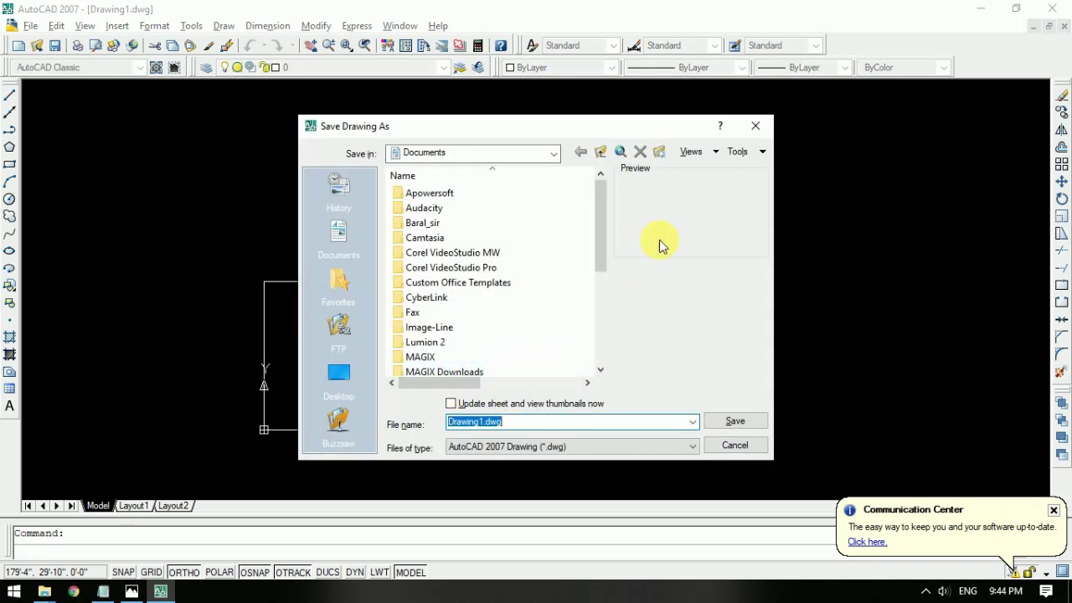
pyautogui.click(769, 130)
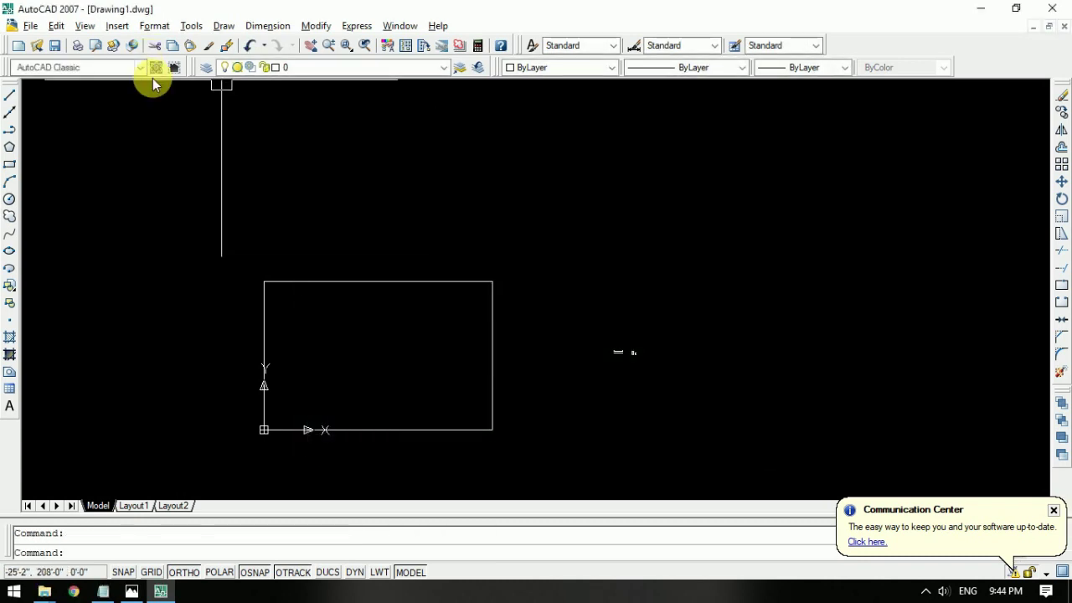
# Step: Save the drawing as Drawing1.dwg in AutoCAD 2007 Drawing format in the AutoCAD folder on the Desktop
pyautogui.click(30, 24)
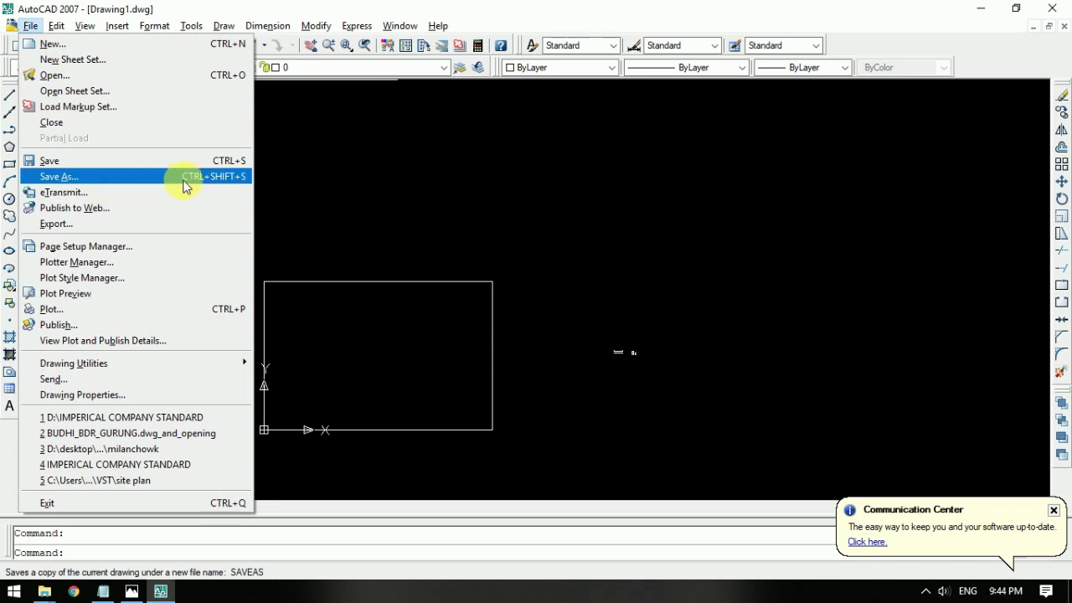
pyautogui.click(235, 179)
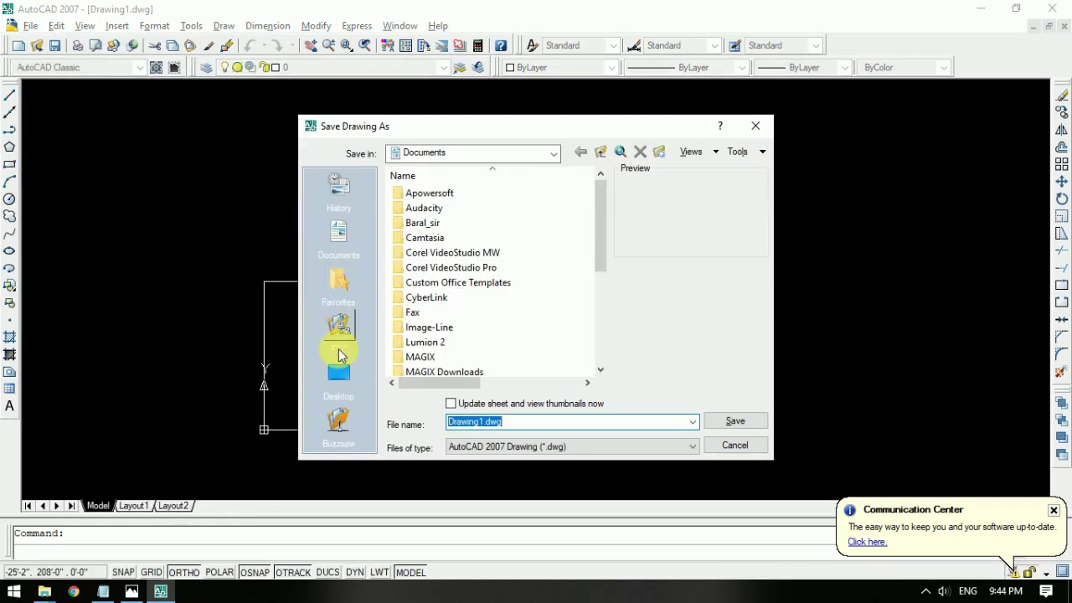
pyautogui.click(338, 370)
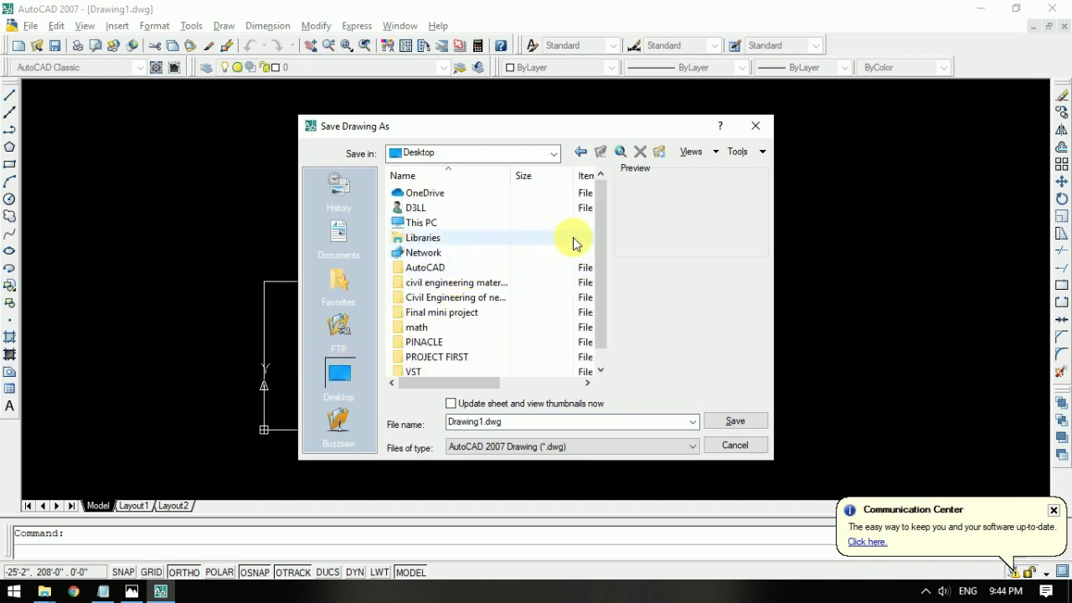
pyautogui.moveTo(601, 243); pyautogui.dragTo(602, 294)
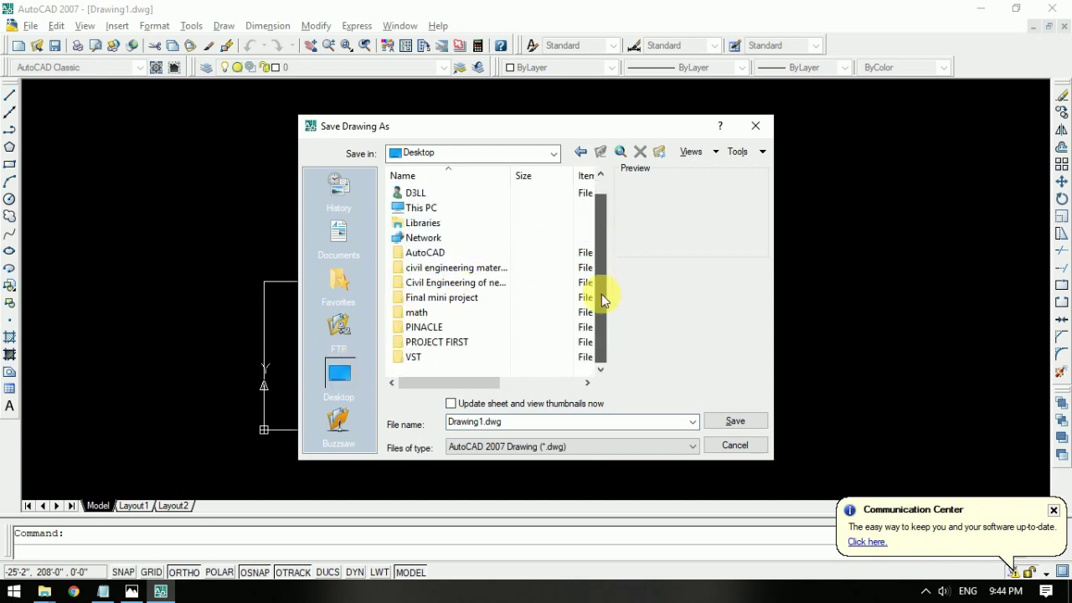
pyautogui.doubleClick(464, 253)
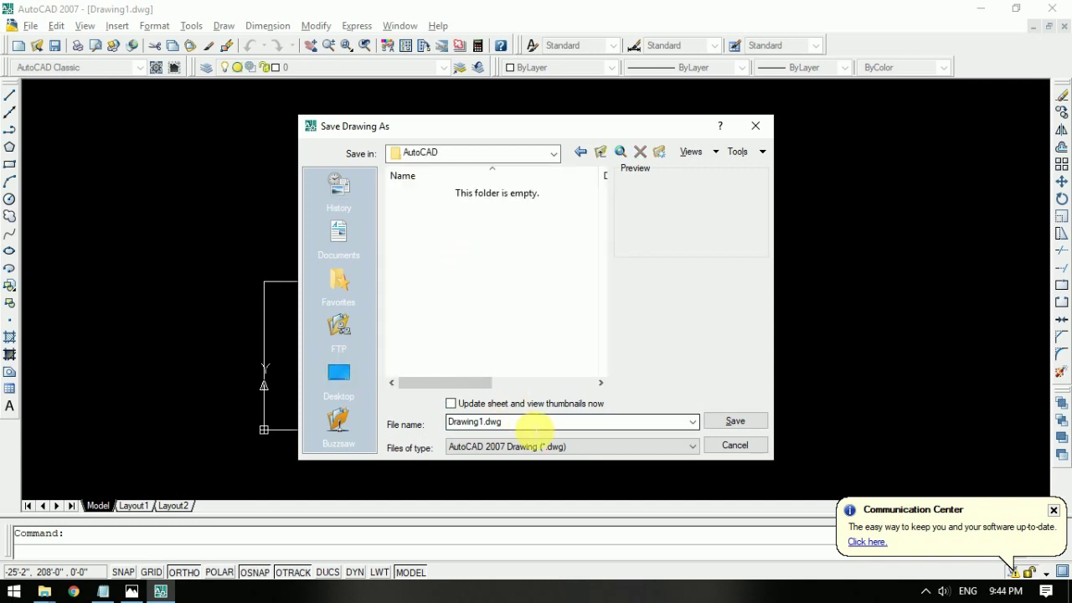
pyautogui.click(718, 422)
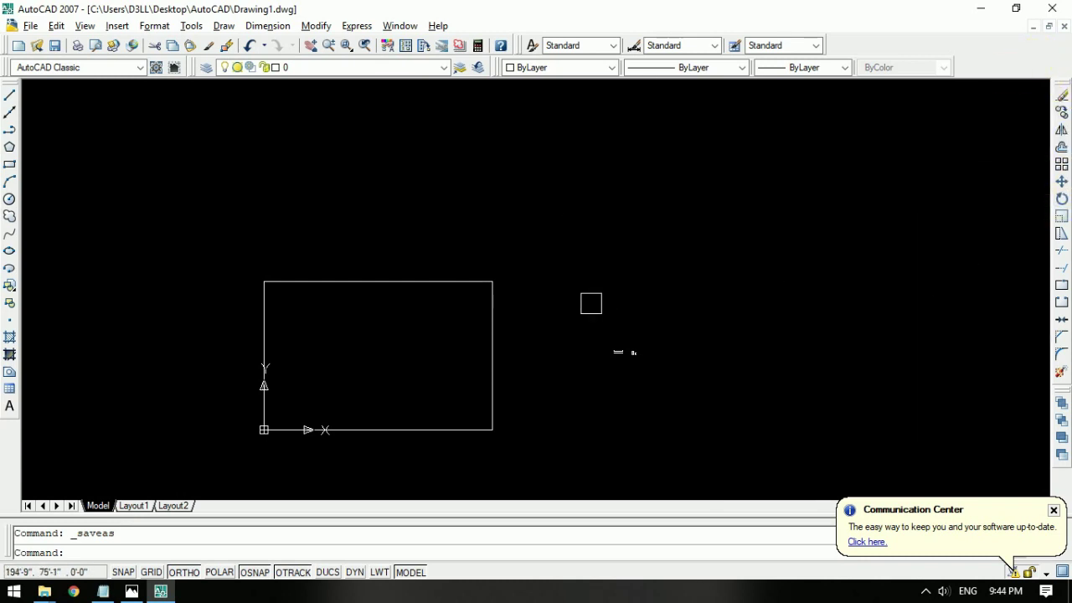
pyautogui.click(401, 492)
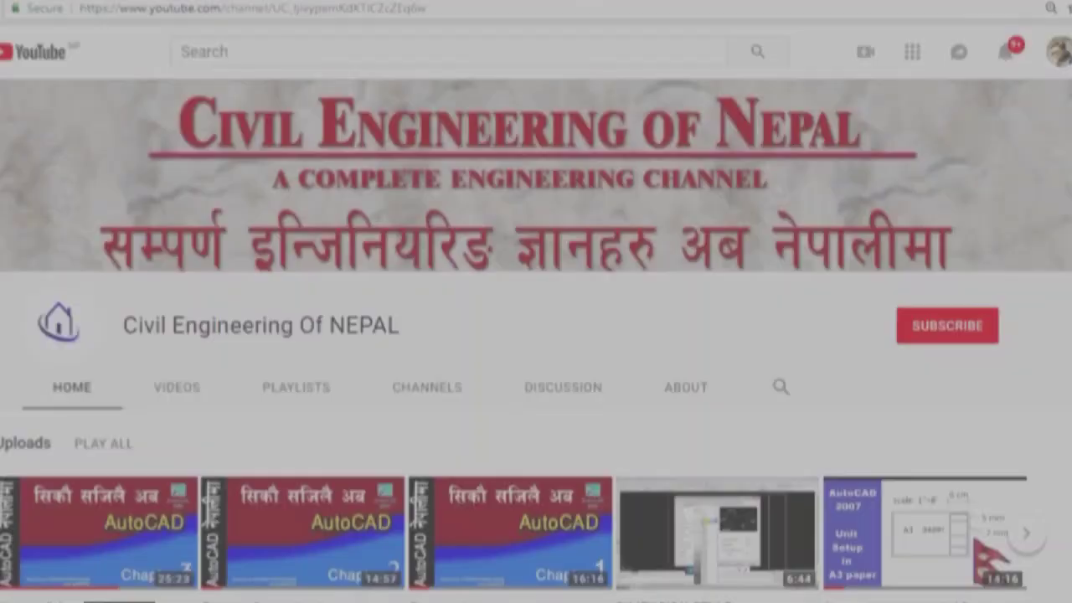